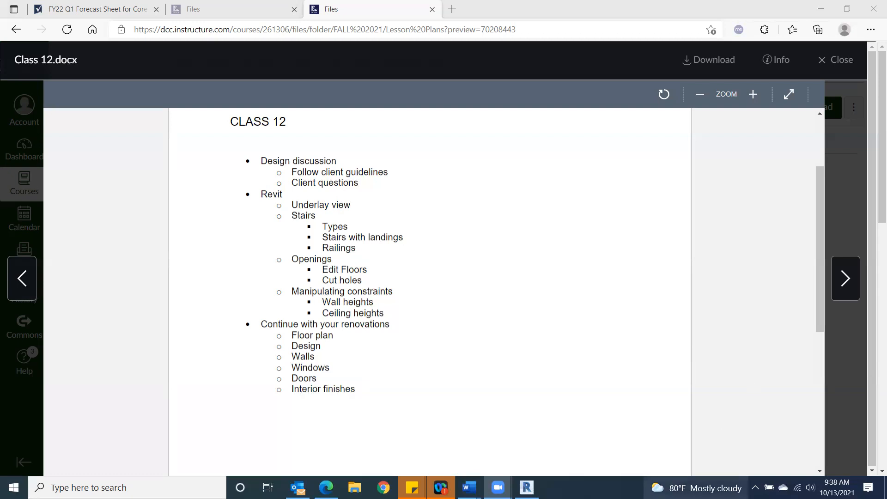
- Download Class 12.docx from the Canvas preview, open the copy in Word, and minimize the Word windows
left_click(326, 488)
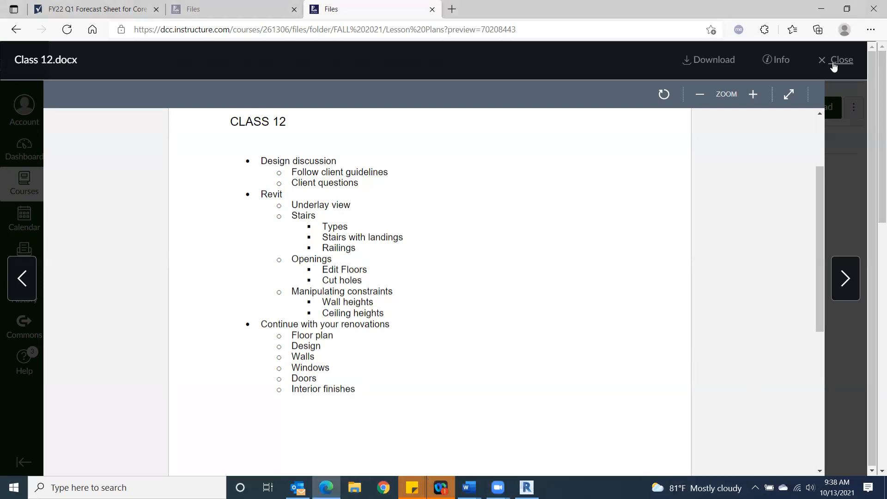
left_click(706, 65)
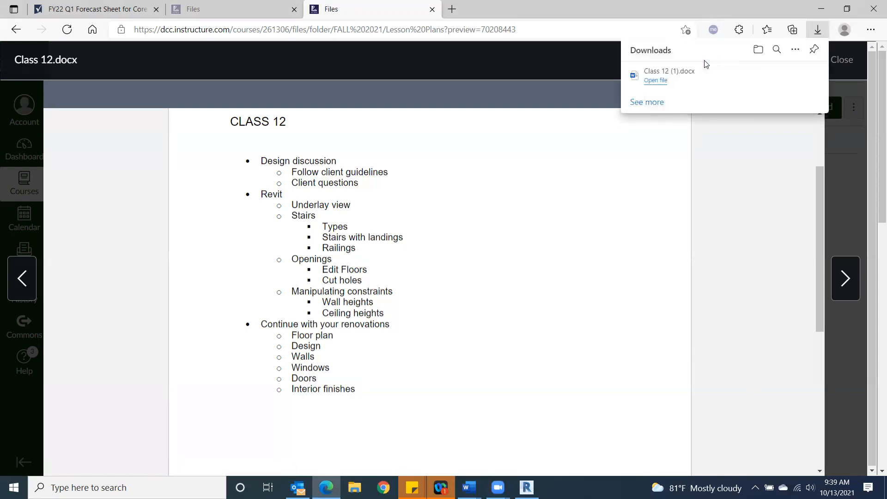
left_click(655, 82)
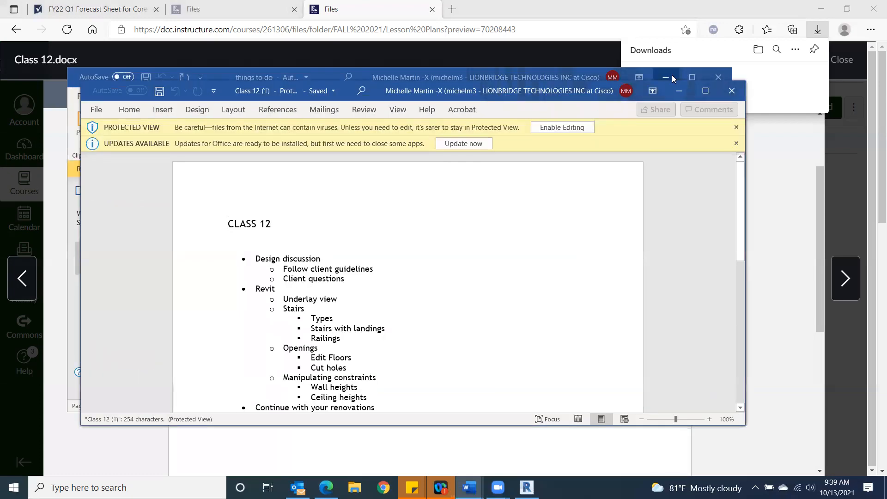
left_click(672, 77)
left_click(679, 91)
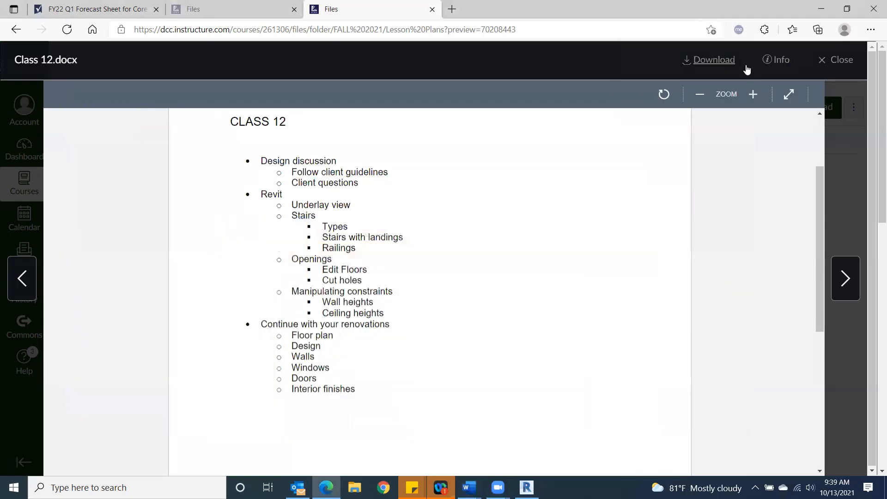
- Close the document preview and open the Final Project - Schematic Design Phase assignment from the course modules
left_click(828, 59)
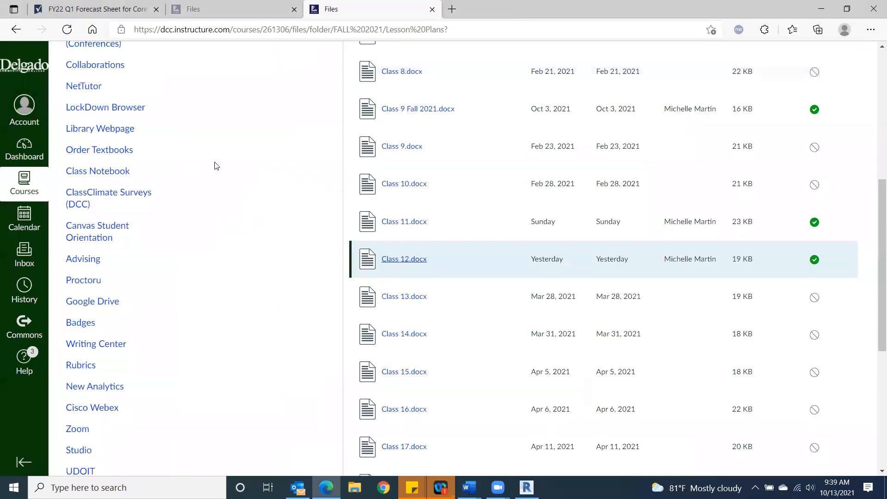
scroll(113, 109, "up", 4)
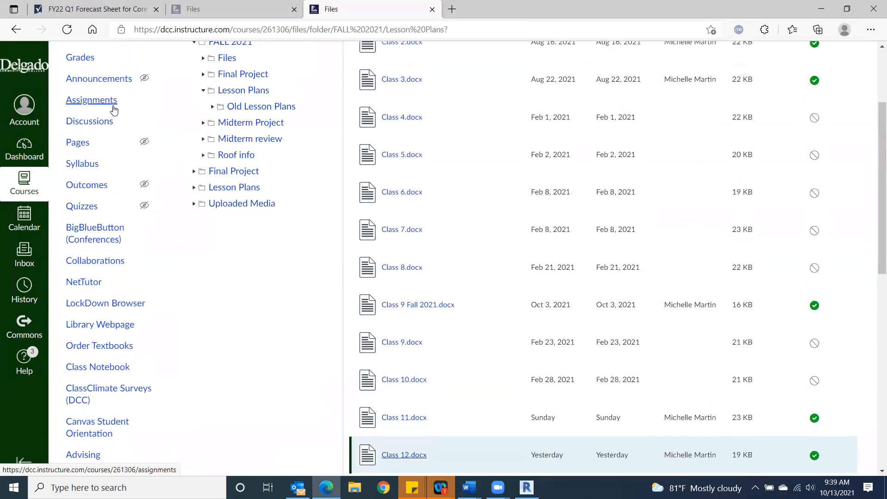
scroll(113, 110, "up", 3)
left_click(76, 144)
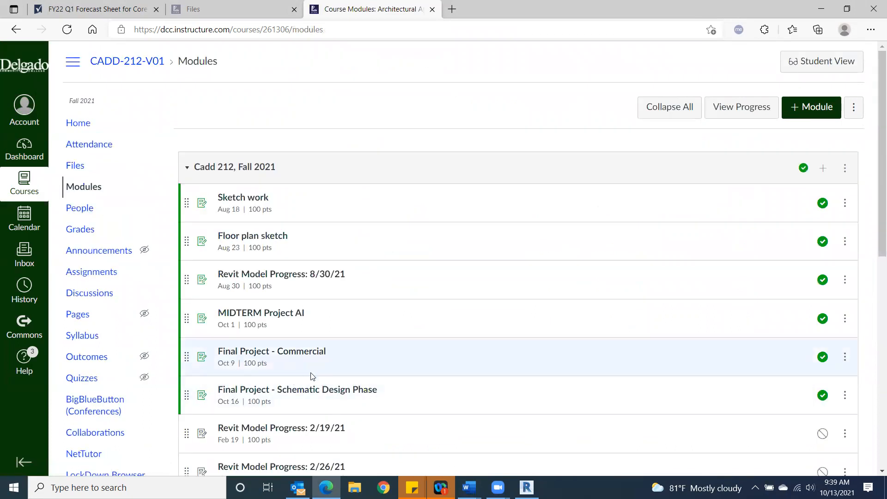
left_click(319, 390)
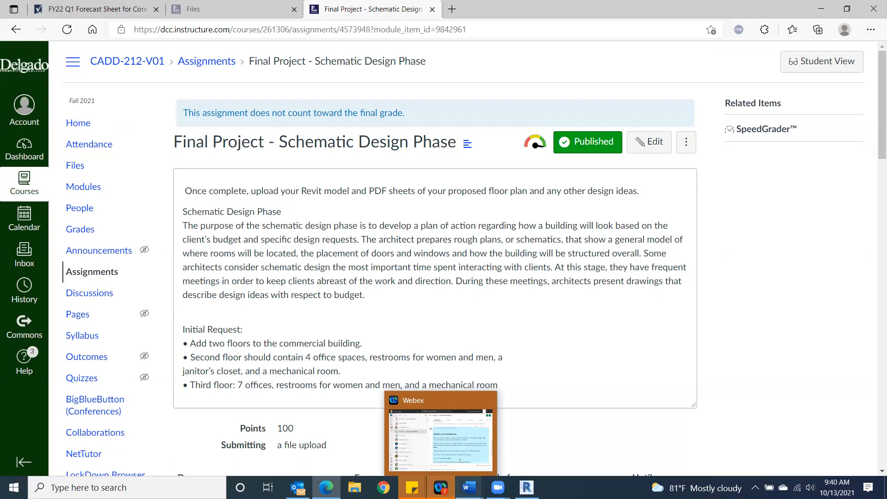
- Switch to Revit, open the student's Final_Project model from the recent files, and examine its Level 1 floor plan
mouse_move(469, 488)
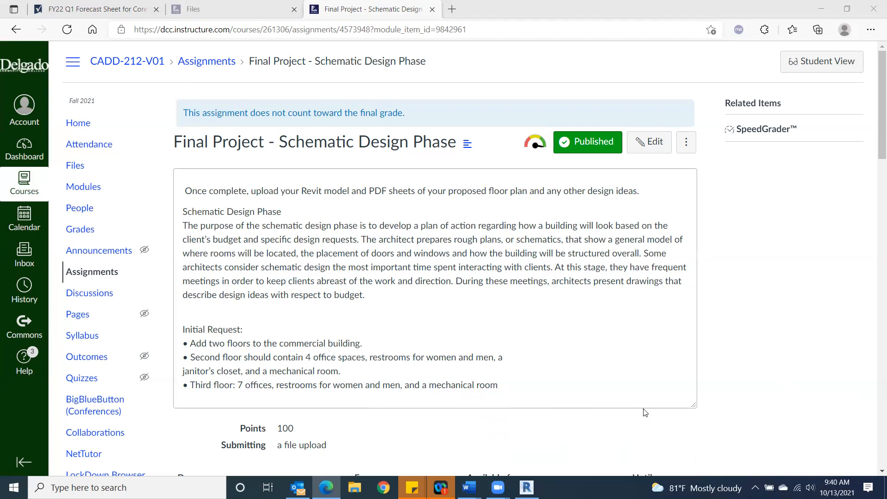
left_click(527, 487)
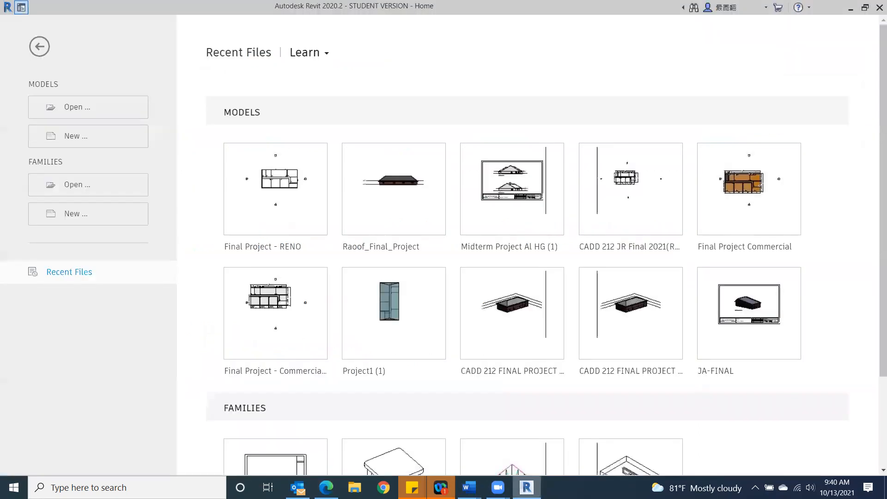
left_click(408, 227)
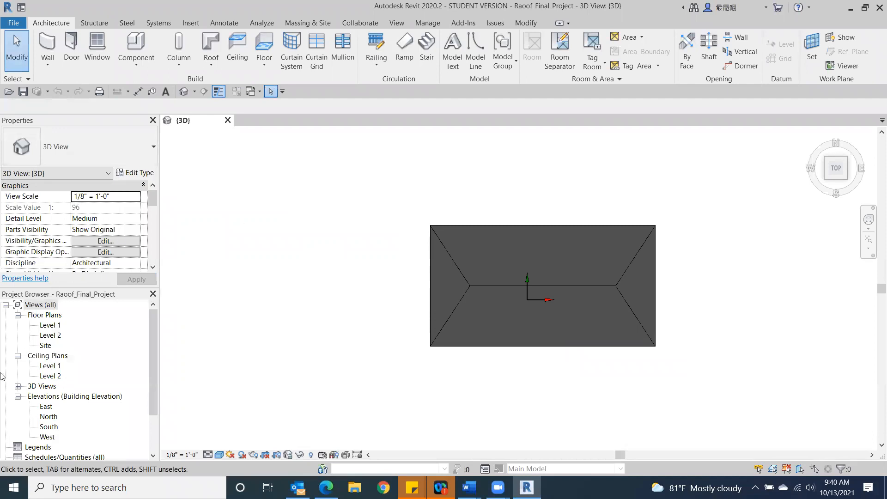
double_click(46, 326)
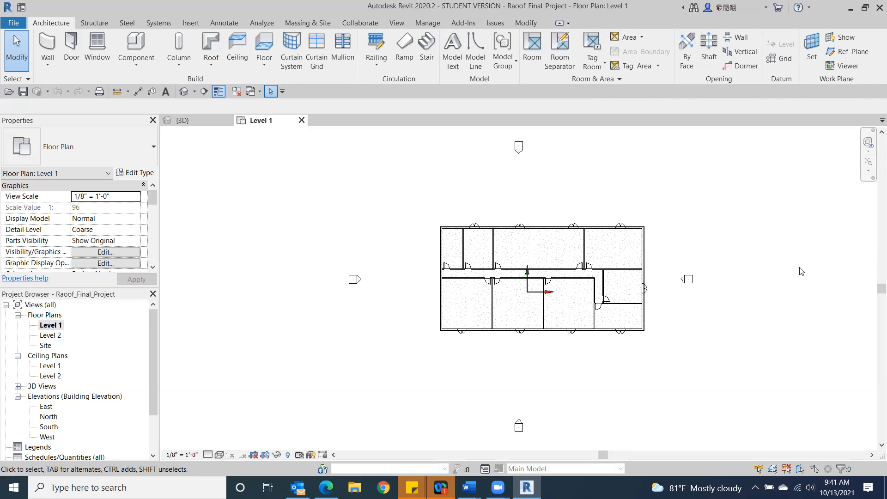
scroll(409, 261, "up", 5)
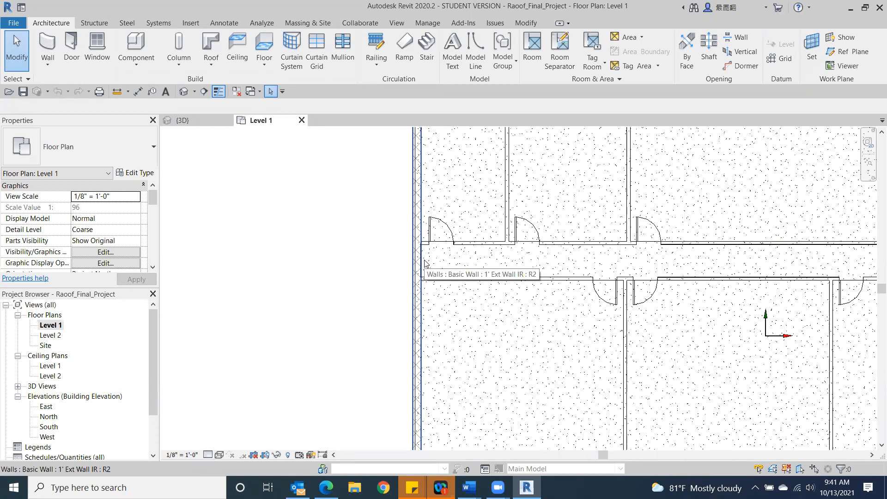
scroll(425, 262, "down", 4)
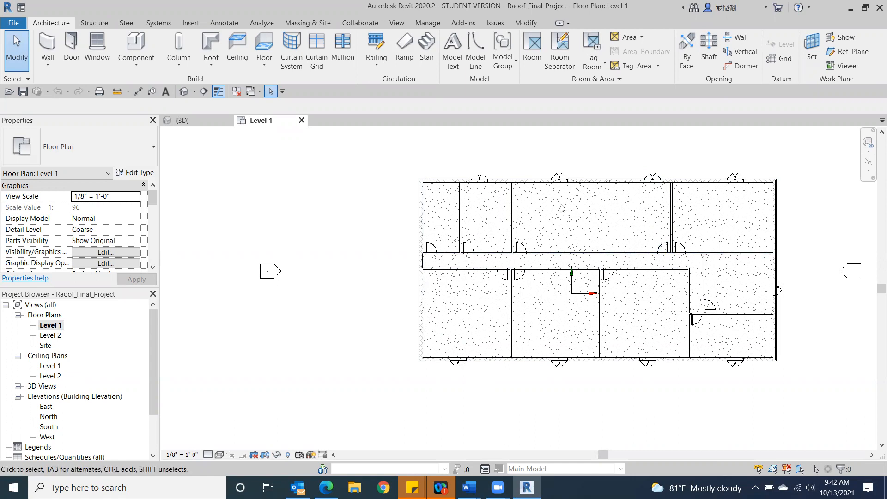
scroll(483, 299, "down", 3)
middle_click_drag(572, 318, 469, 304)
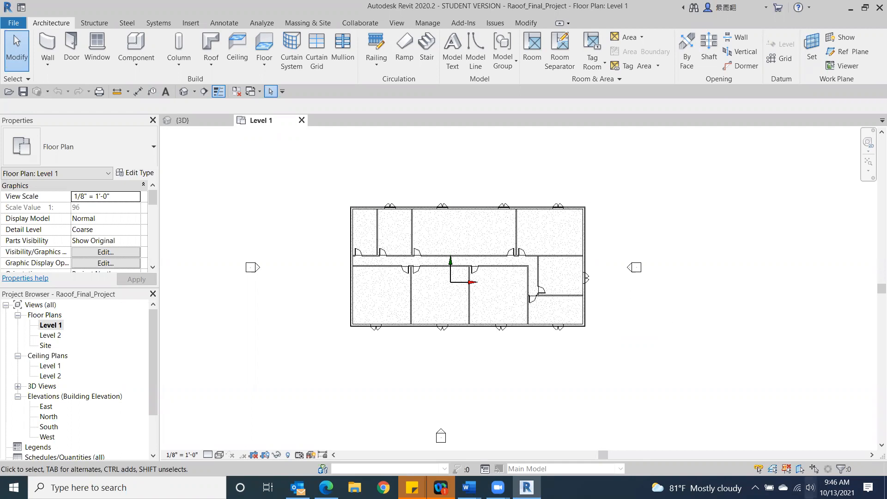
- Review the Schematic Design Phase assignment in Edge, and bring up the Class 12 outline in Word
mouse_move(470, 487)
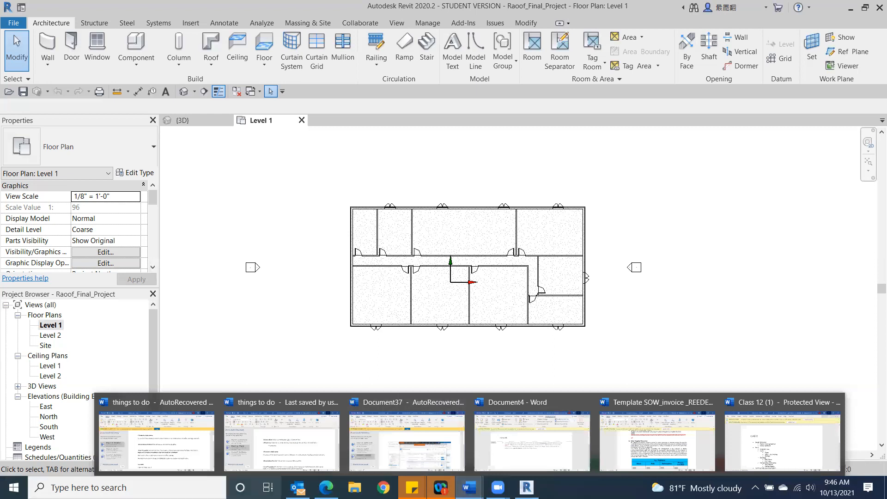
left_click(326, 487)
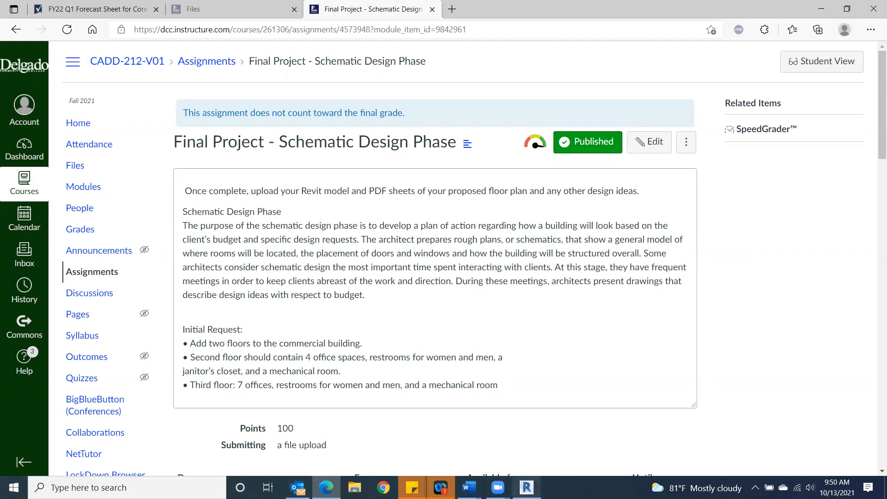
mouse_move(469, 487)
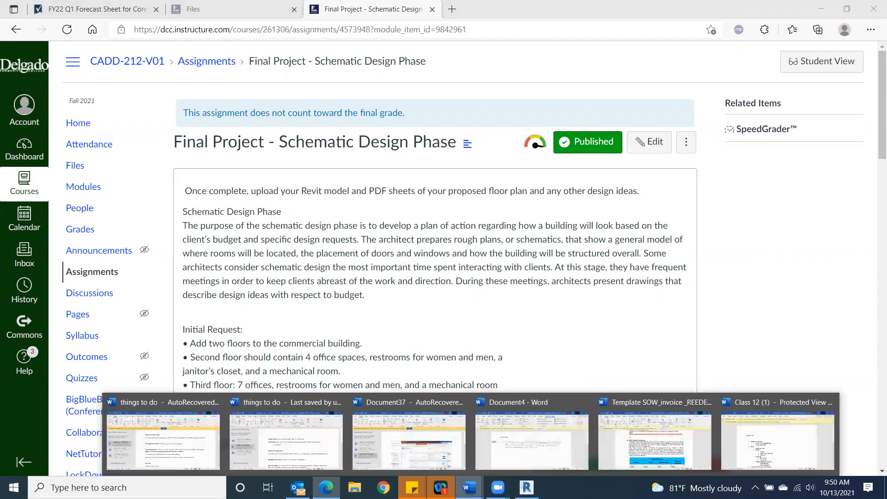
left_click(793, 449)
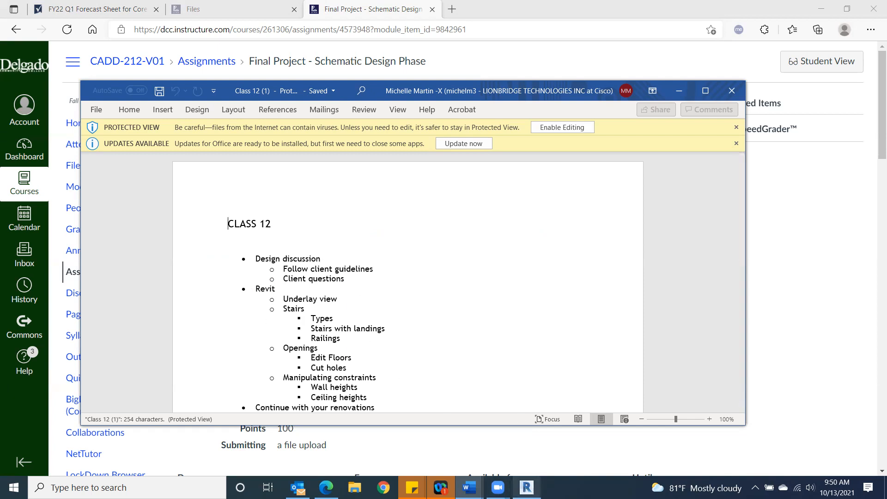
- Switch back to Revit and open the Level 2 floor plan of the building
key("alt+Tab")
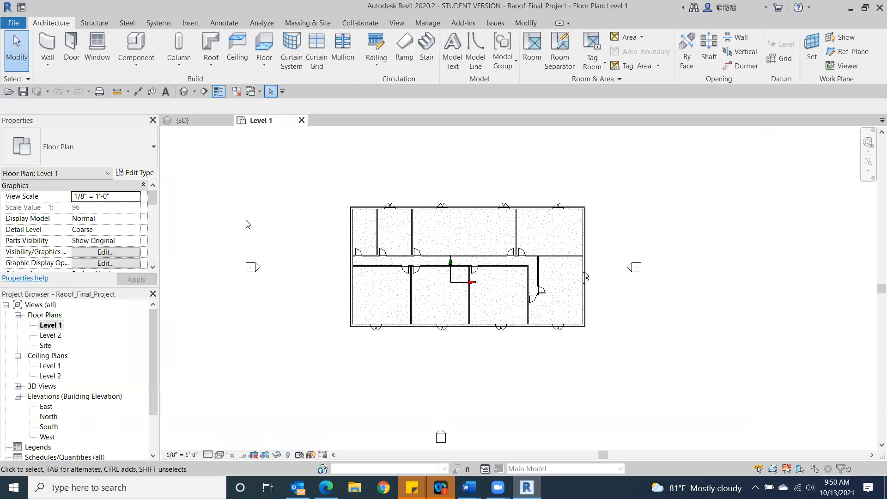
left_click(49, 336)
double_click(49, 336)
scroll(393, 278, "up", 3)
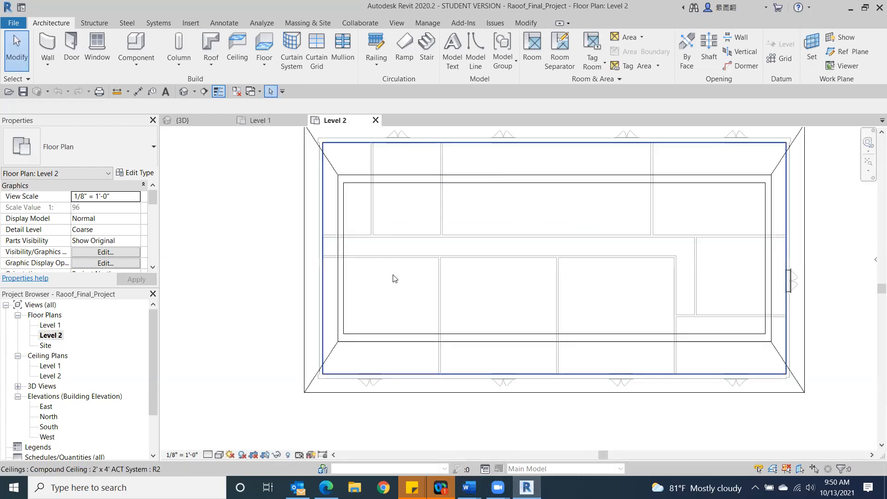
scroll(504, 274, "down", 1)
scroll(503, 280, "down", 1)
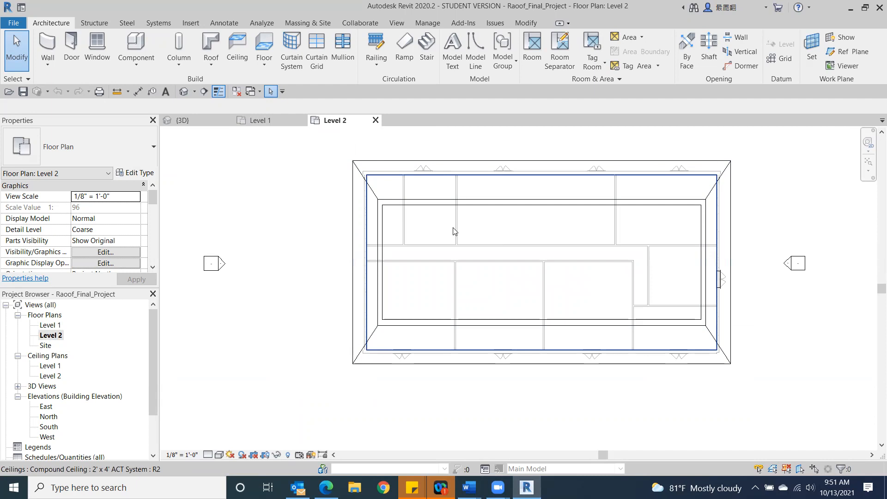
- Temporarily hide the Basic Roof Generic - 9" in the Level 2 plan
left_click(719, 163)
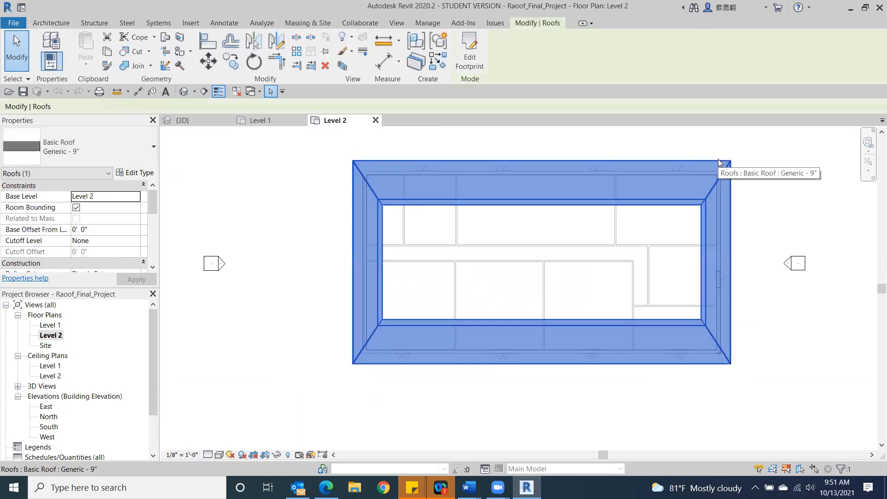
left_click(276, 454)
left_click(291, 426)
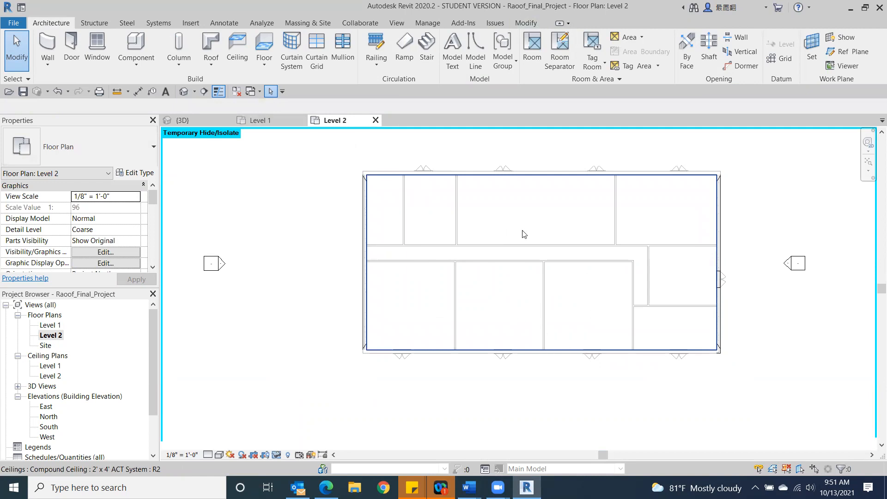
- Draw chained 5" Int Wall IR walls, 10' high, on Level 2: one across the building's depth, continuing in a zigzag back to the upper wall
left_click(46, 40)
left_click(432, 174)
left_click(433, 349)
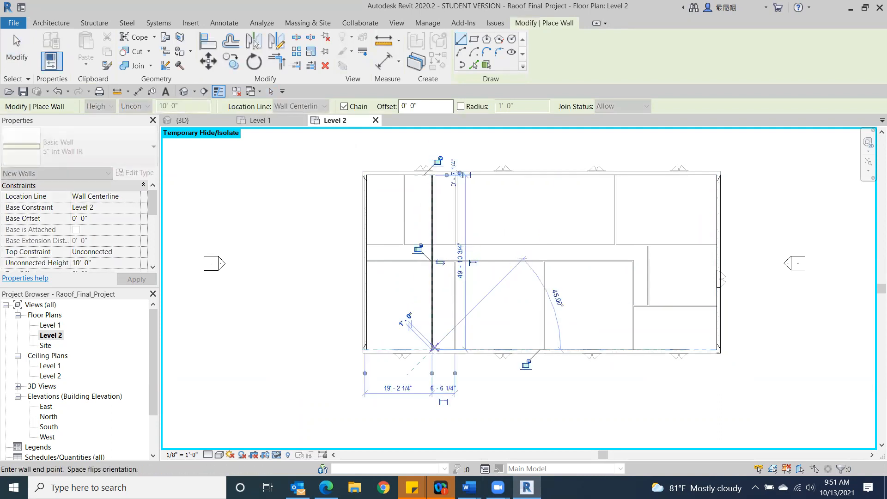
left_click(494, 306)
left_click(669, 330)
left_click(684, 214)
left_click(572, 214)
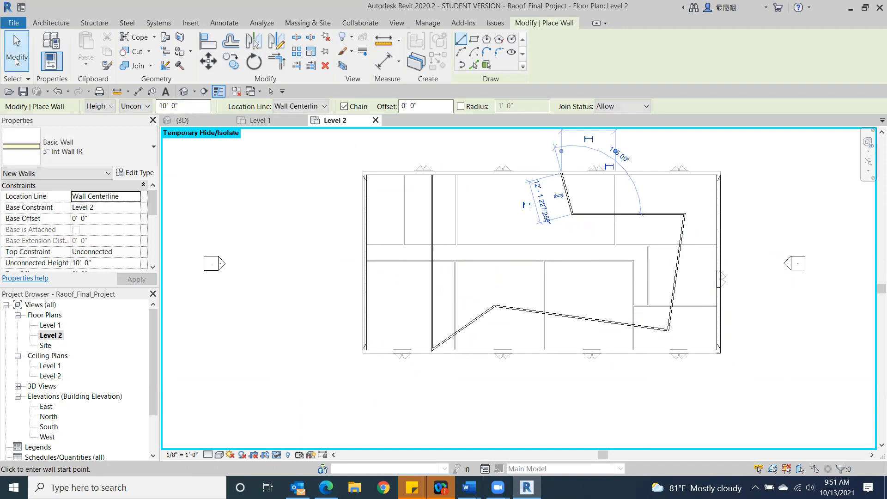
left_click(16, 53)
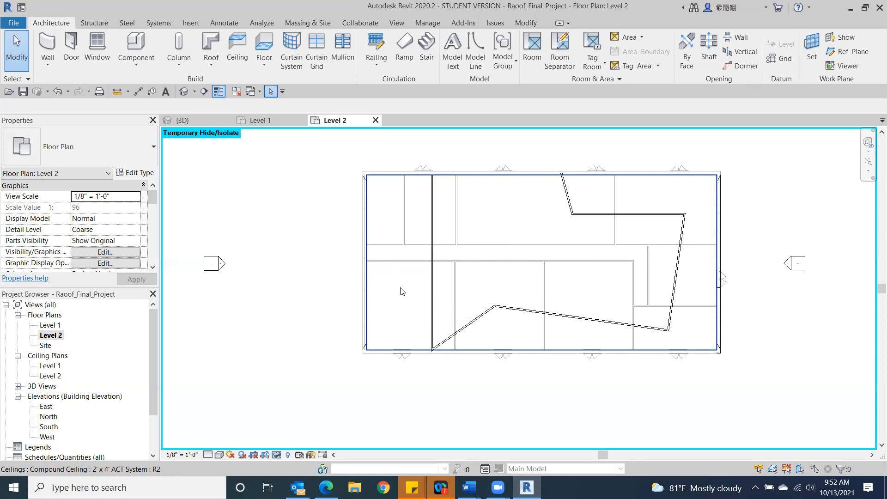
- Set the Level 2 plan's underlay base level to None and apply it
mouse_move(153, 199)
left_mouse_down()
mouse_move(153, 208)
mouse_move(154, 196)
left_mouse_up()
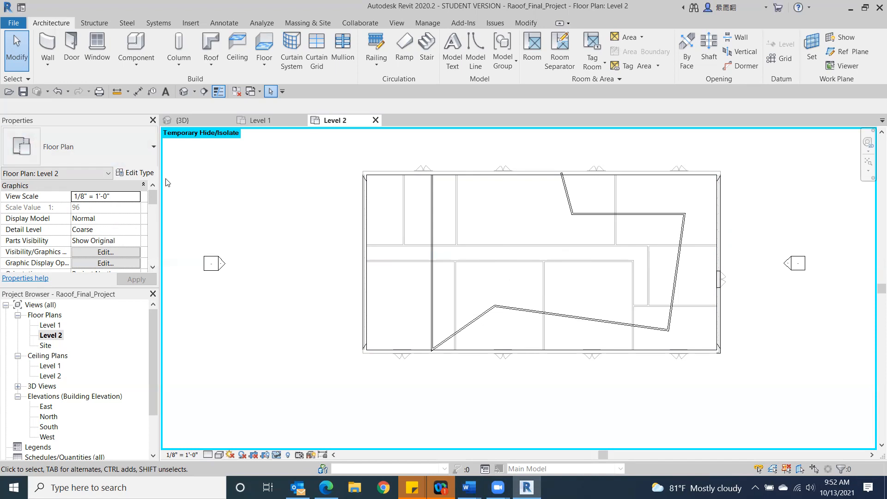
left_click_drag(152, 198, 153, 230)
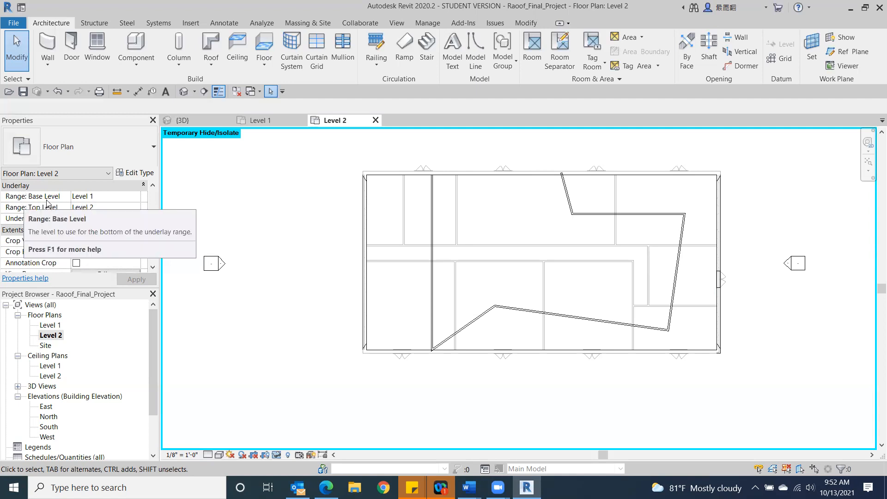
left_click(134, 199)
left_click(135, 197)
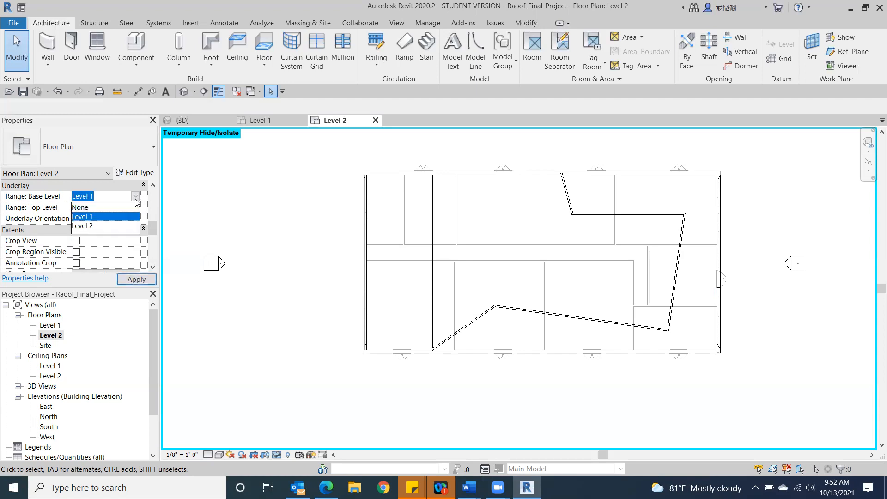
left_click(101, 207)
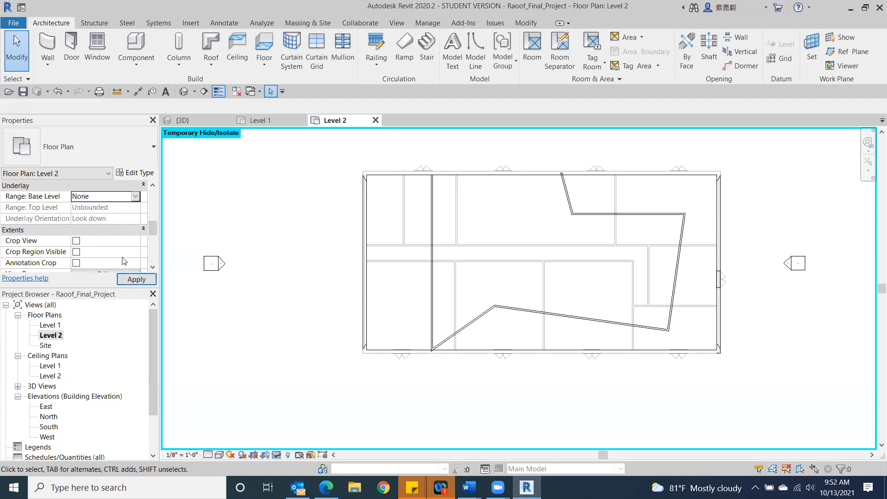
left_click(136, 279)
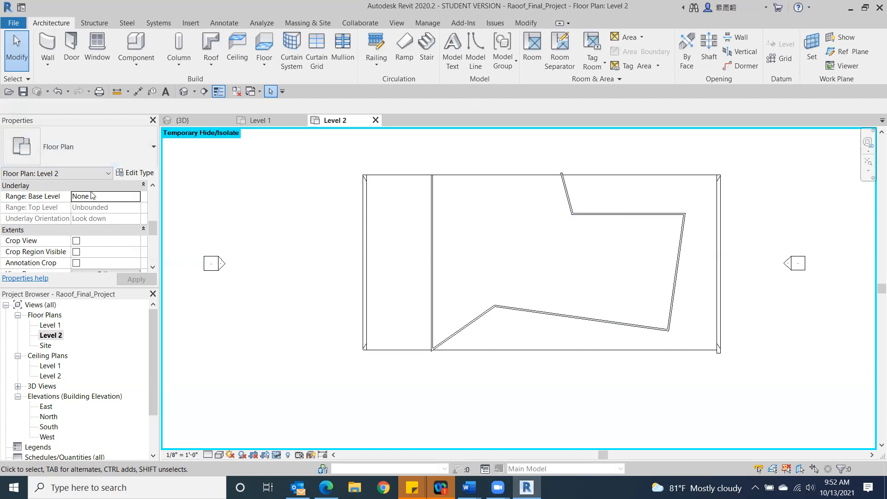
- Set the Level 2 plan's underlay range to base level Level 1 and top level Level 2, and apply it
left_click(133, 203)
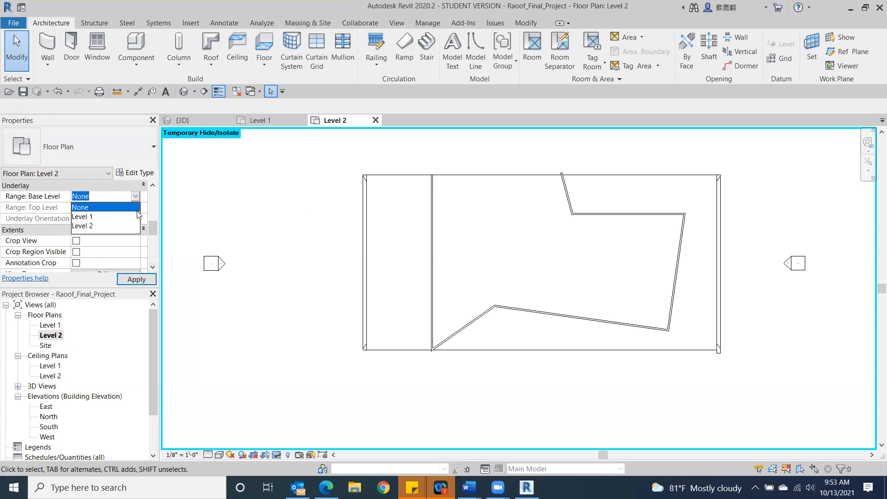
left_click(84, 217)
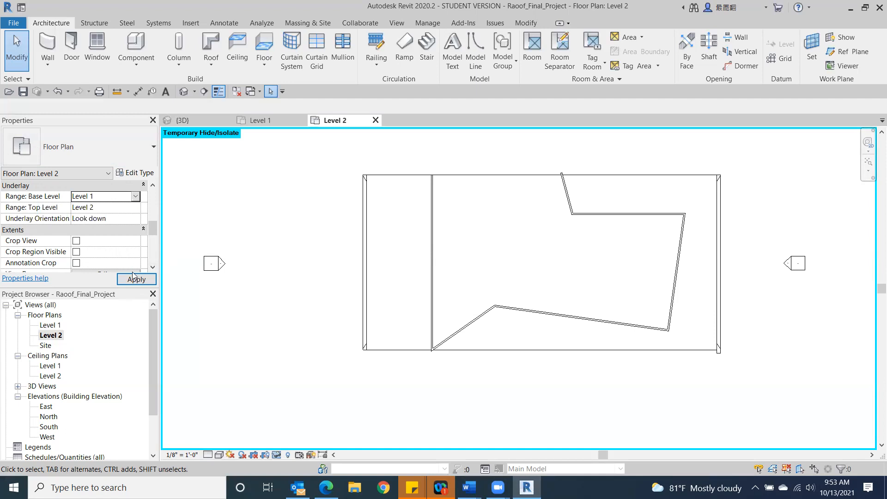
left_click(77, 207)
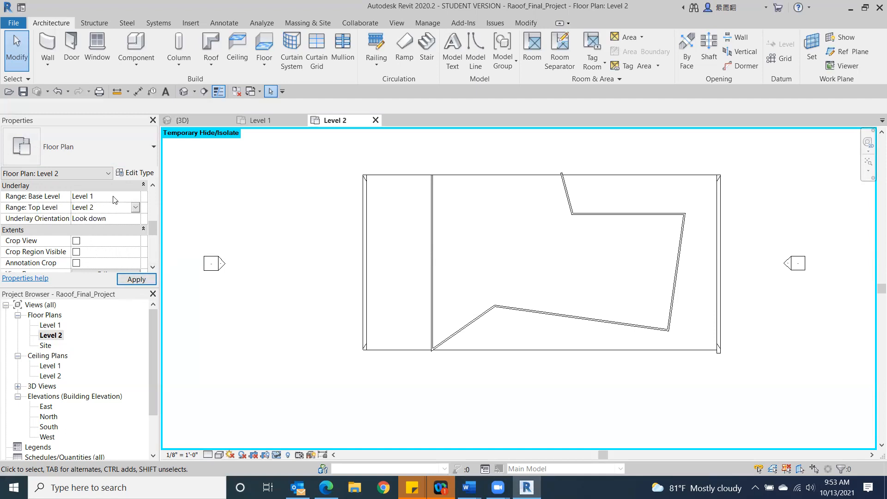
left_click(136, 209)
left_click(129, 198)
left_click(136, 197)
left_click(136, 197)
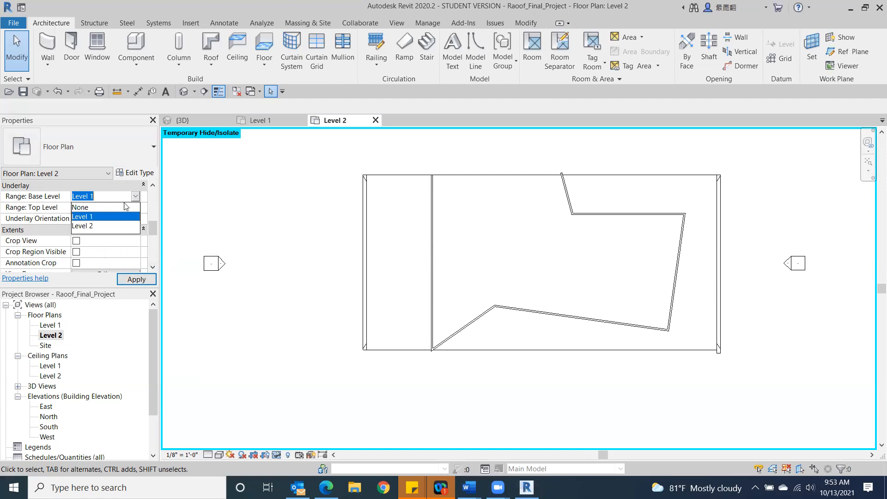
left_click(106, 218)
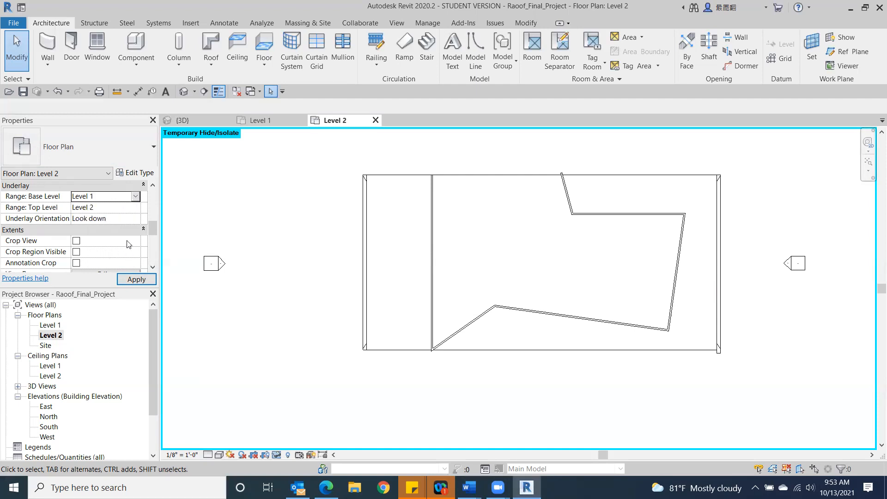
left_click(136, 197)
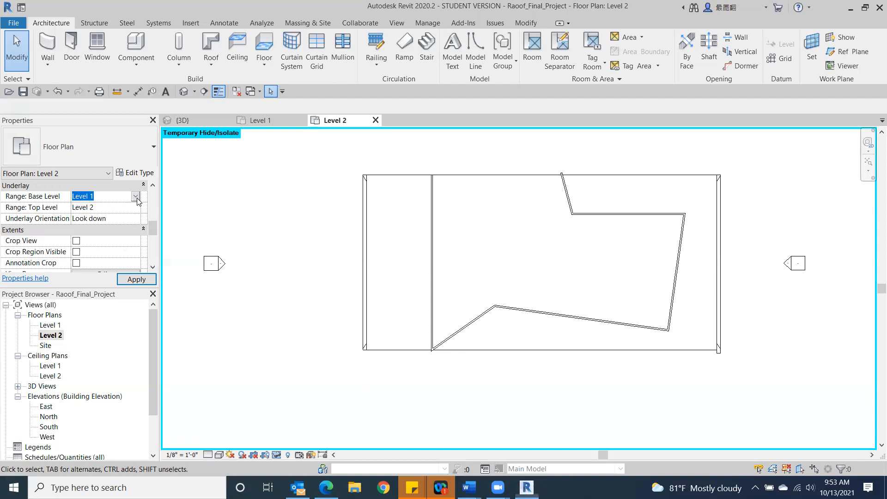
left_click(135, 197)
left_click(135, 208)
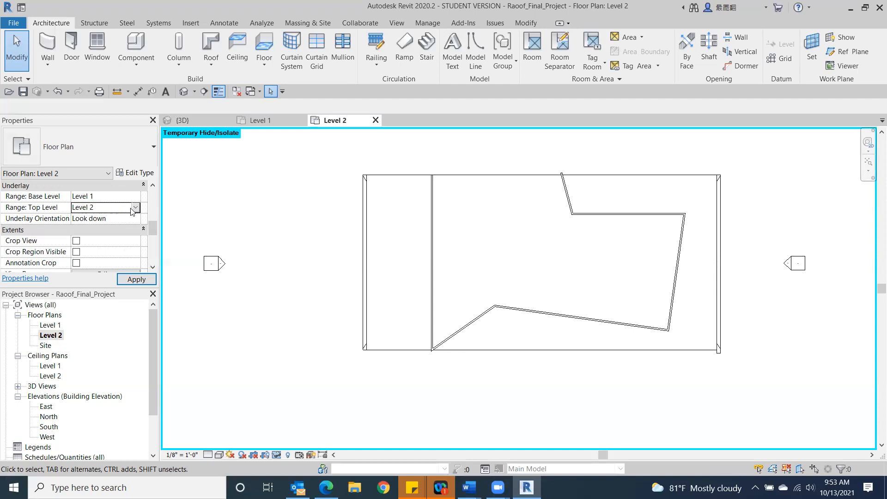
left_click(136, 208)
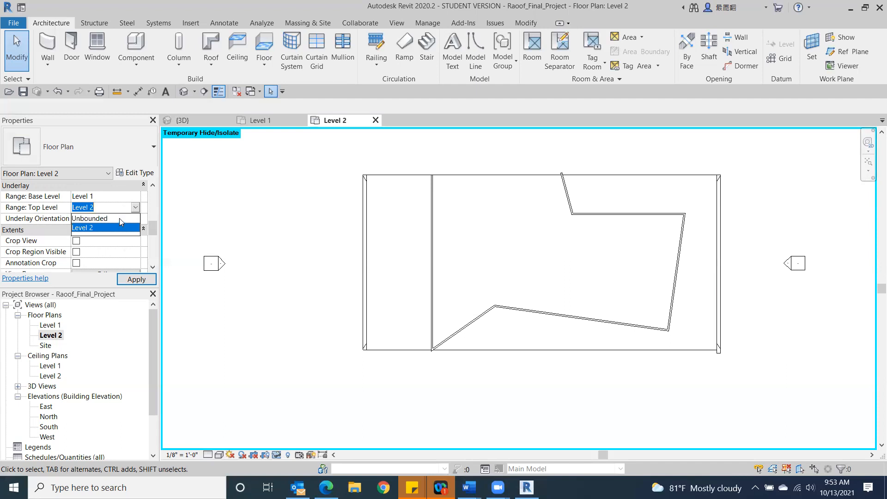
left_click(108, 228)
left_click(137, 280)
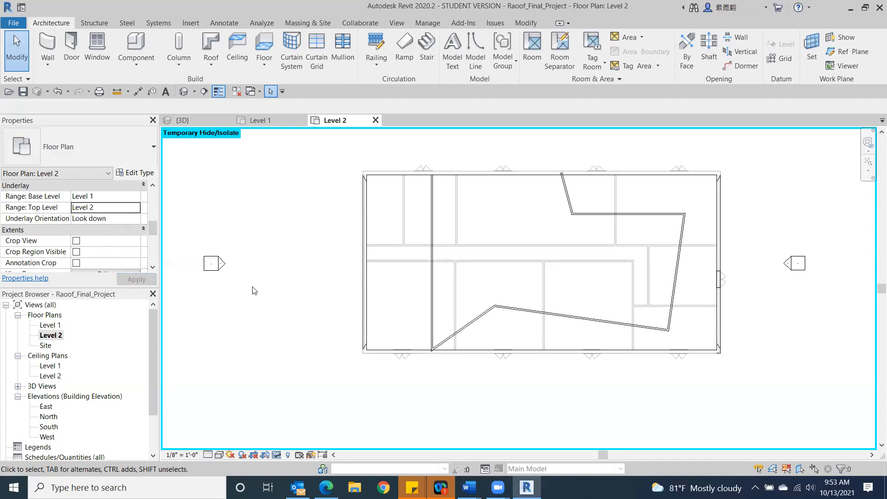
- Change the underlay's top level to Unbounded and its orientation to Look up, and apply the settings
left_click(135, 208)
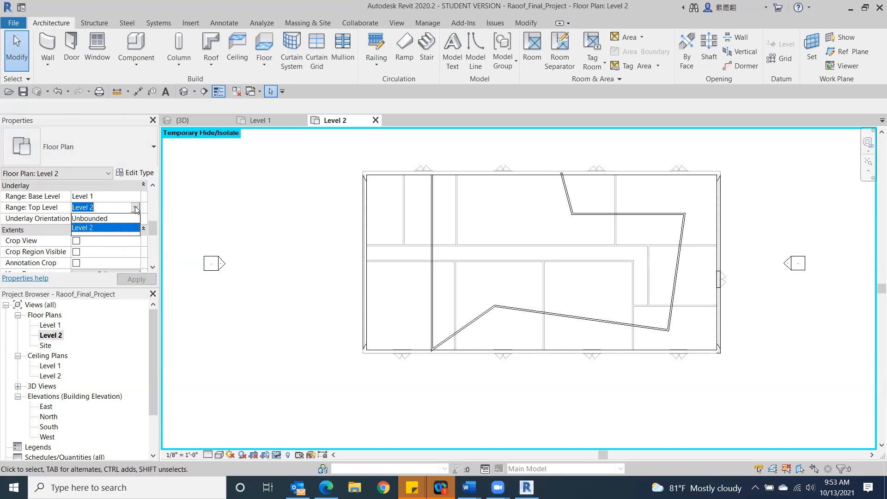
left_click(81, 219)
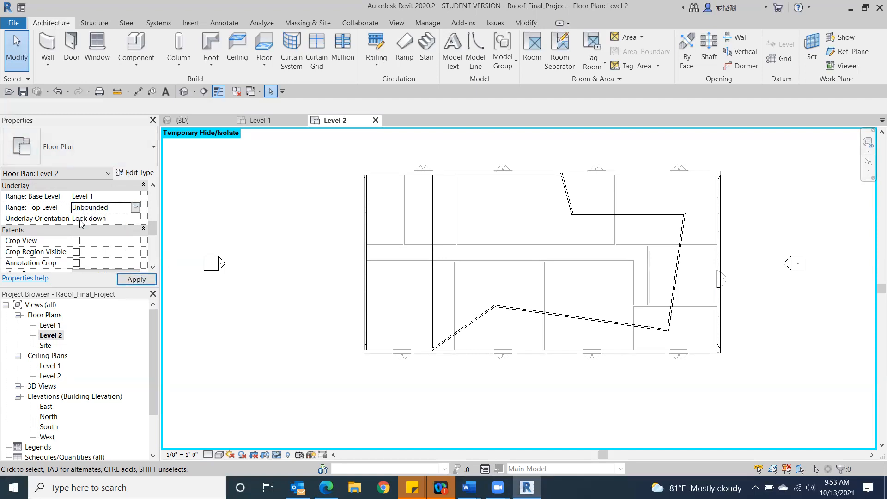
left_click(131, 208)
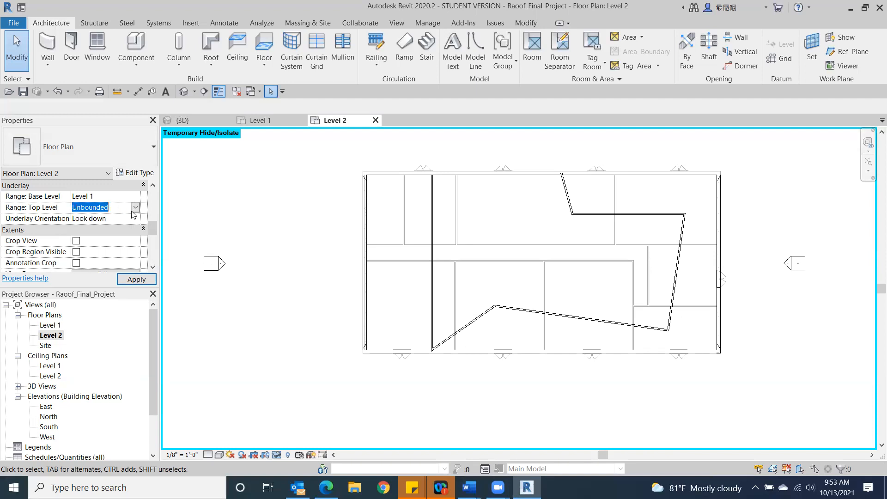
left_click(135, 209)
left_click(135, 209)
left_click(136, 219)
left_click(136, 219)
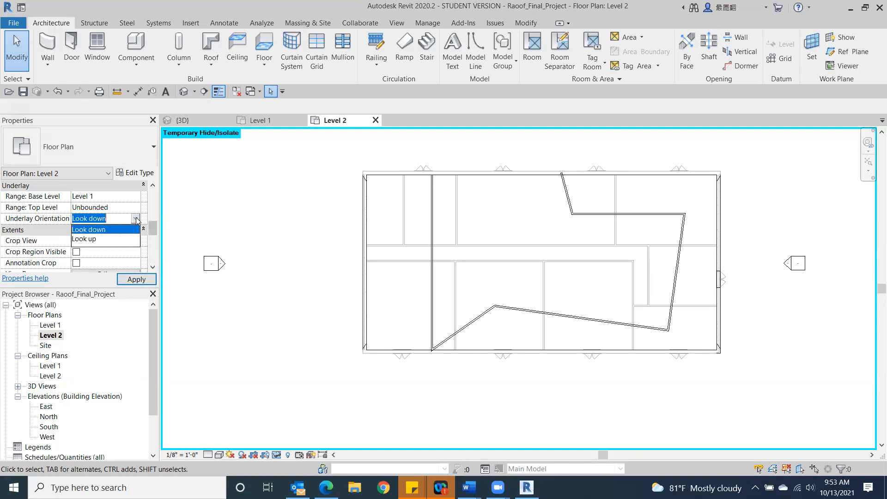
left_click(94, 239)
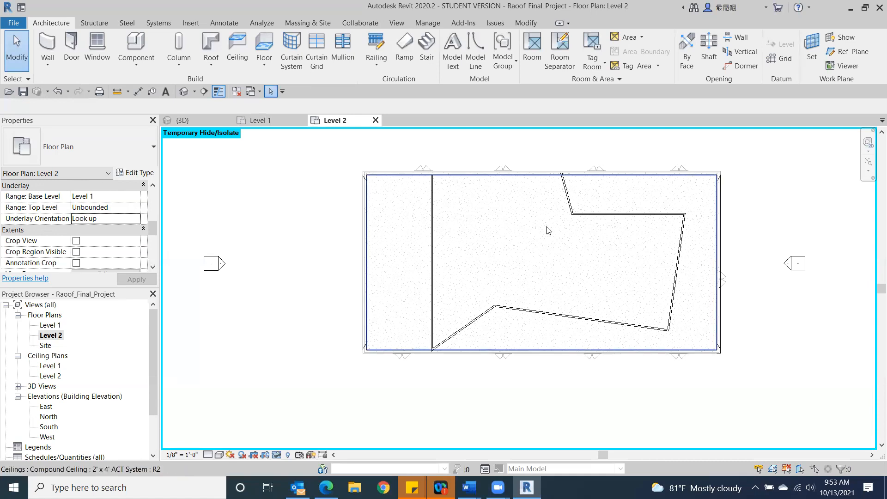
- Move the near end of the long lower slanted wall to the corner where the upper diagonal and horizontal walls meet
scroll(539, 229, "up", 2)
scroll(476, 230, "up", 1)
scroll(526, 245, "down", 4)
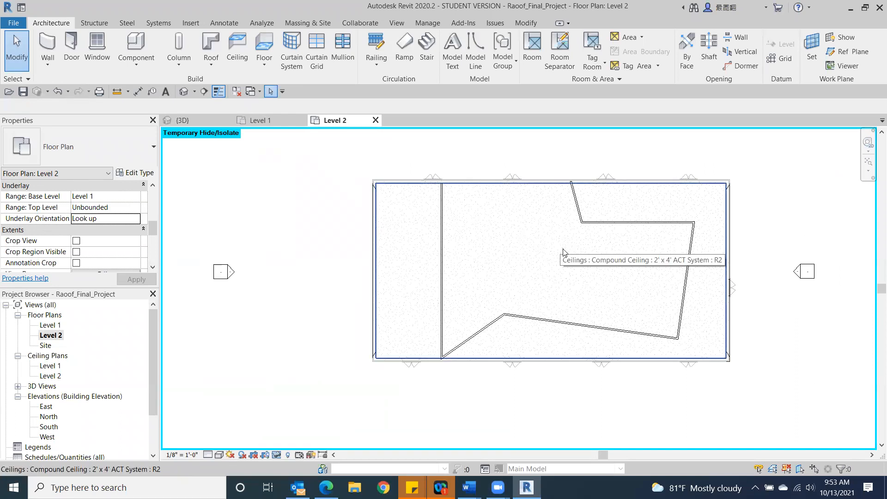
middle_click_drag(604, 240, 512, 234)
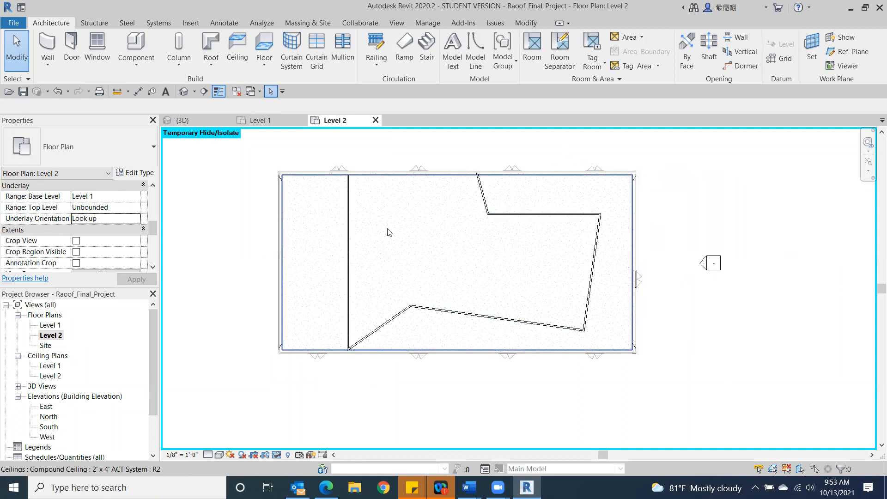
left_click(426, 308)
left_click_drag(411, 305, 488, 214)
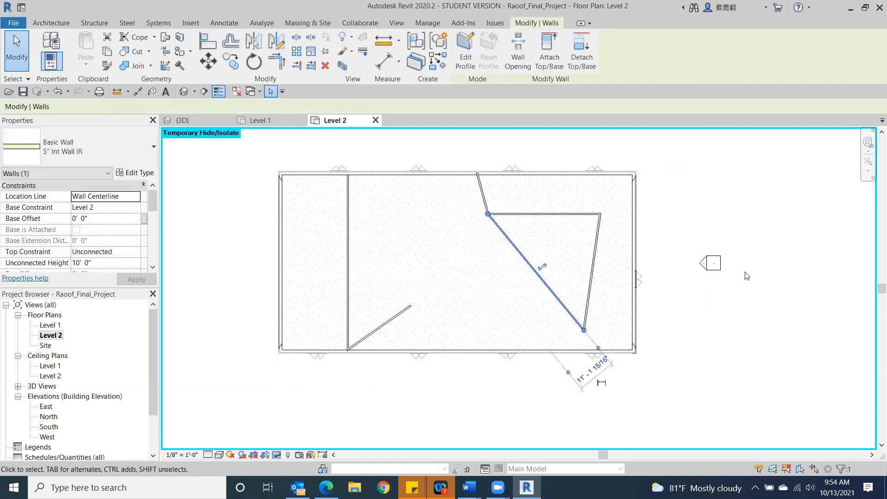
left_click(755, 301)
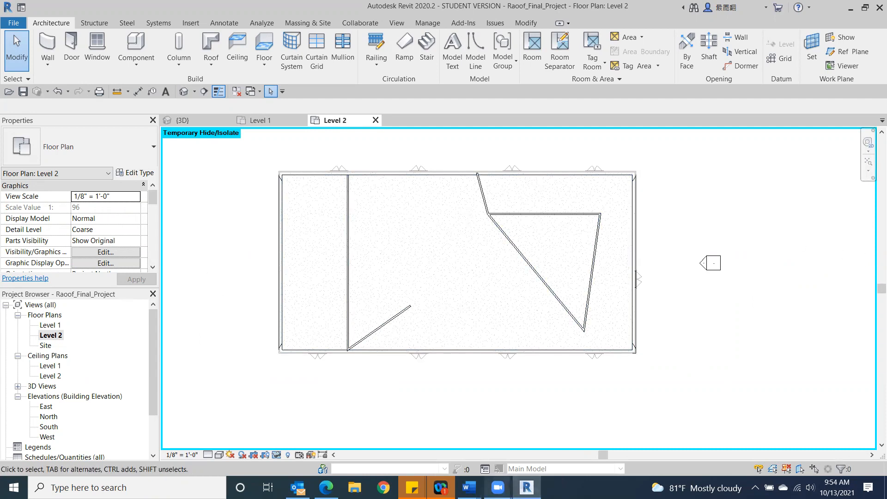
- Switch to Word to check the Class 12 topic outline, and return to Revit
mouse_move(527, 487)
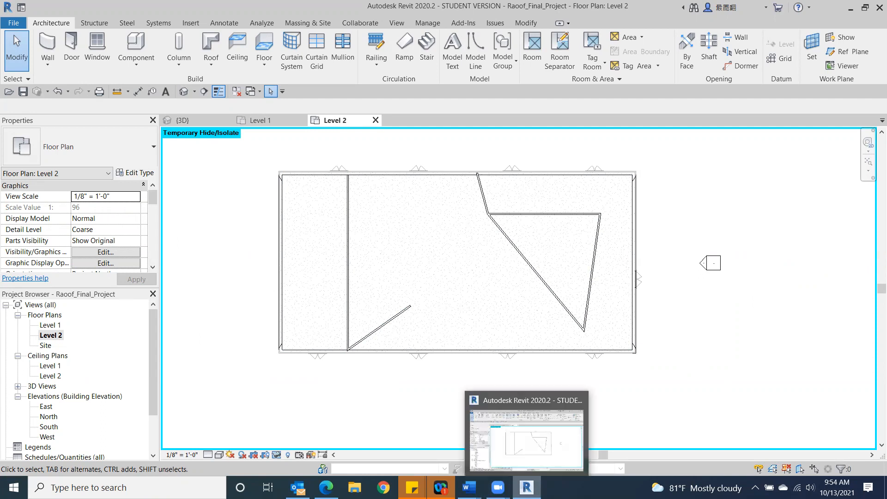
mouse_move(469, 487)
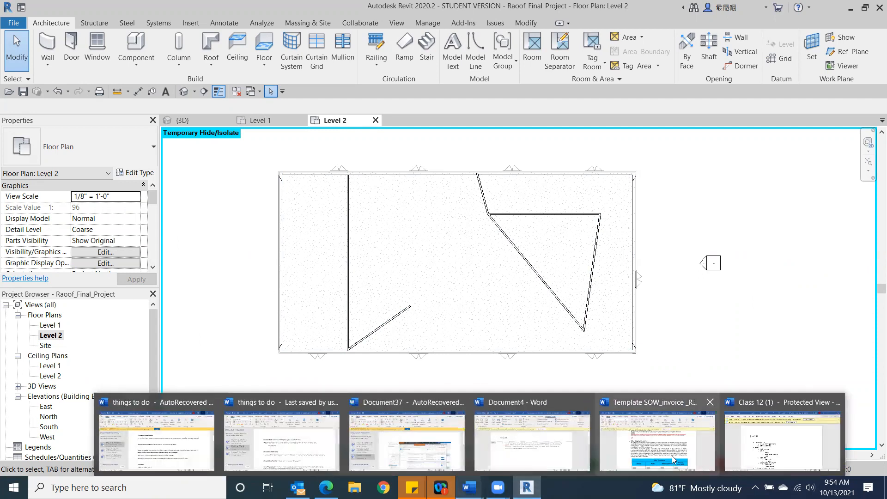
left_click(744, 435)
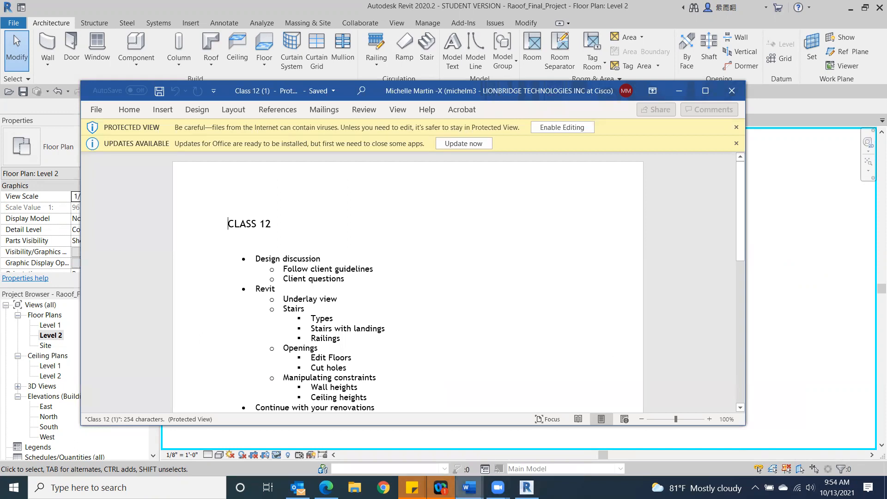
left_click(817, 246)
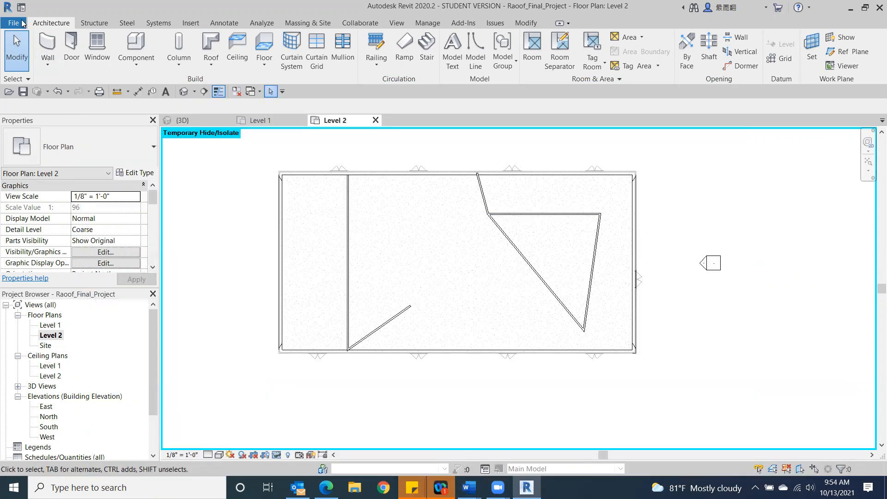
- Create a new project from the Architectural Template
left_click(15, 23)
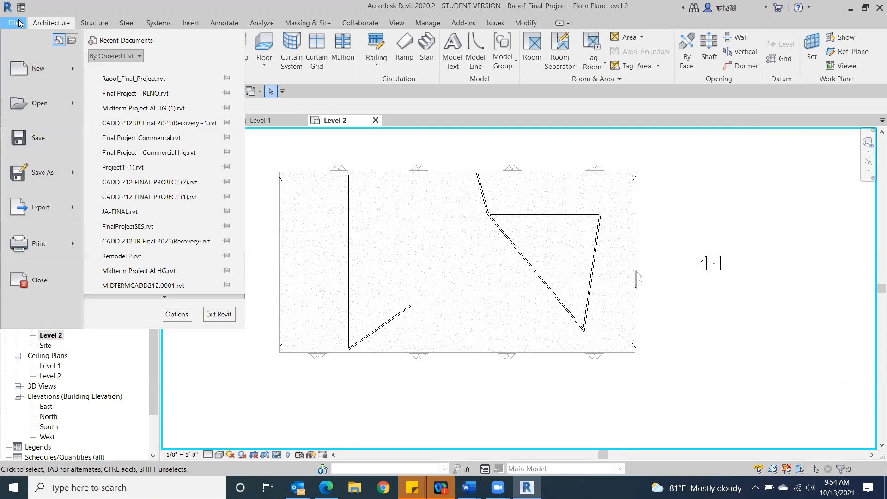
mouse_move(25, 76)
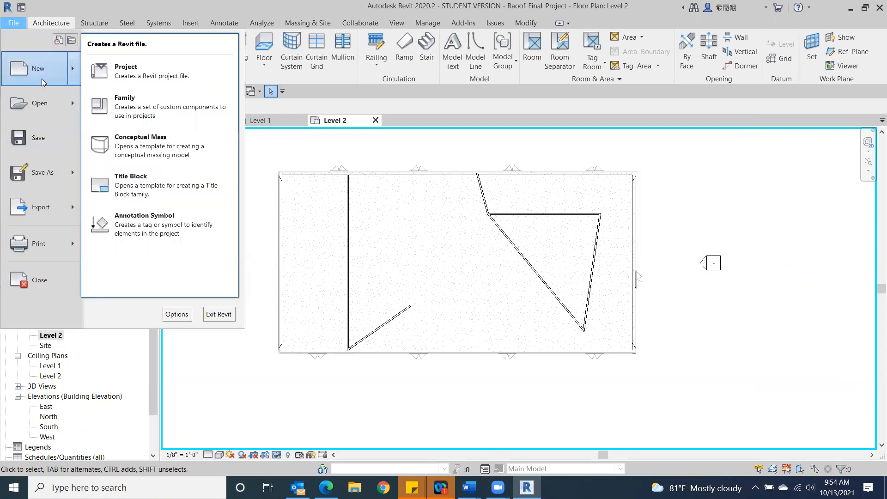
left_click(166, 80)
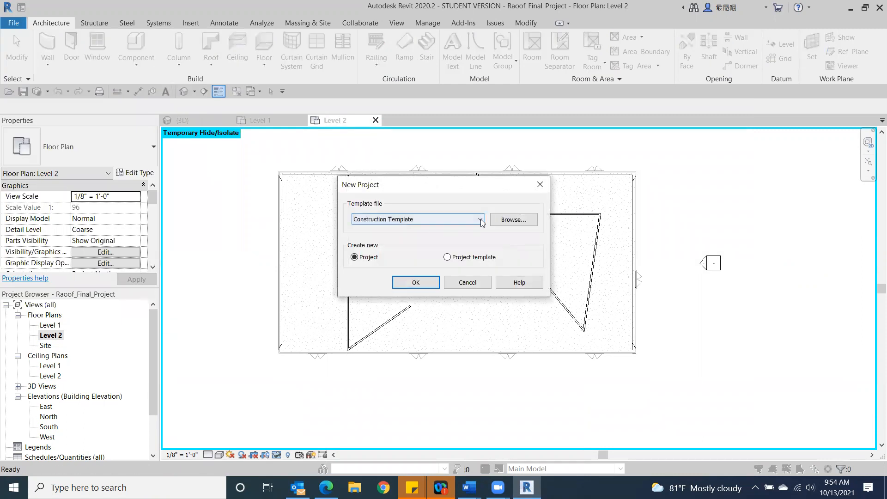
left_click(480, 219)
left_click(385, 245)
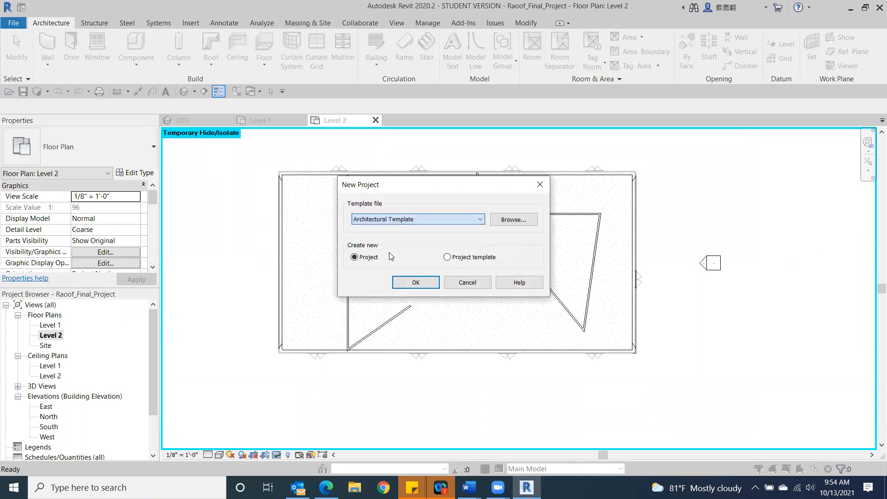
left_click(410, 284)
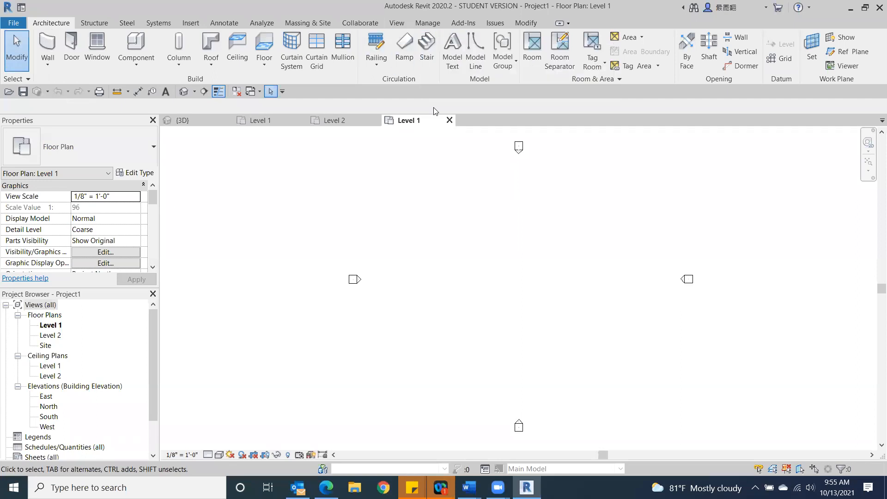
- Draw a straight horizontal stair run from Level 1 to Level 2, 3' wide and about 15'-7" long, using all 18 risers
left_click(422, 44)
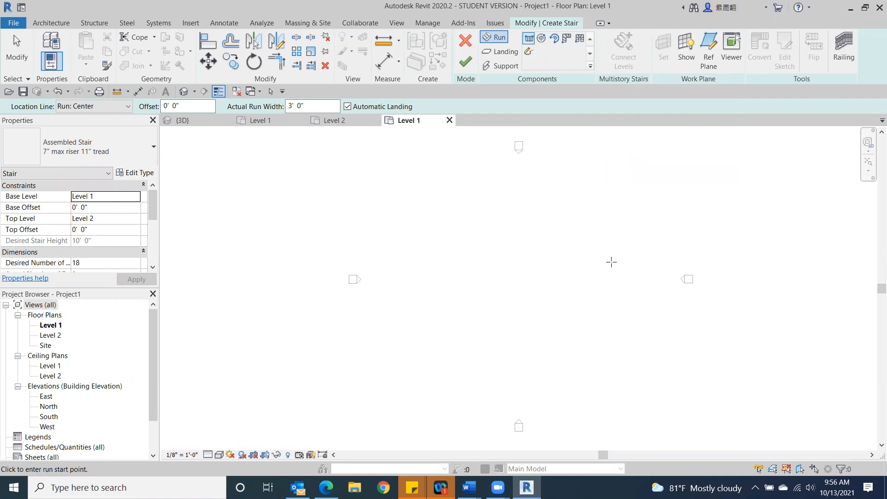
left_click(419, 292)
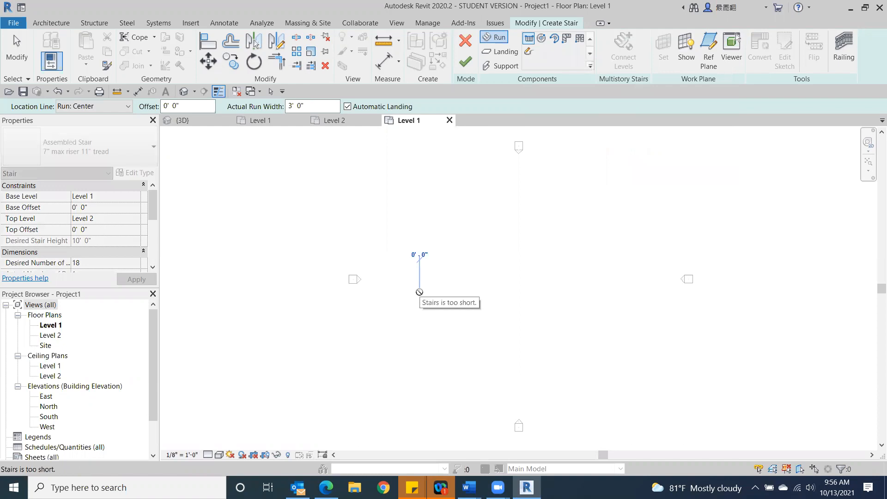
scroll(462, 292, "up", 2)
scroll(463, 291, "up", 5)
middle_click_drag(510, 301, 873, 277)
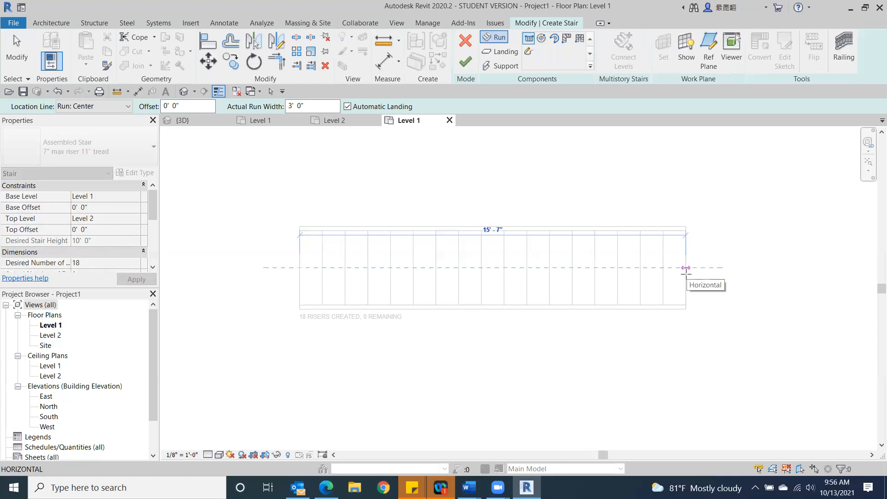
left_click(685, 268)
key("Escape")
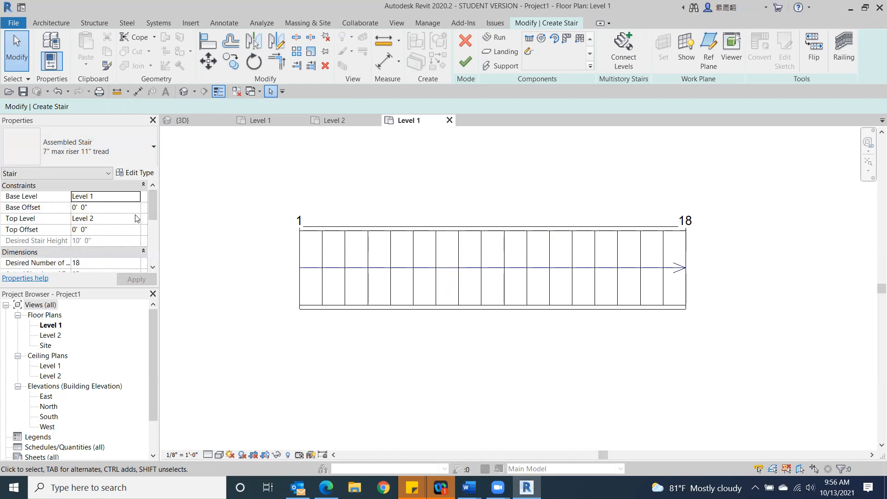
- Review the stair's dimension and identity properties, and examine the stair between the levels in the South elevation
left_click_drag(153, 207, 150, 227)
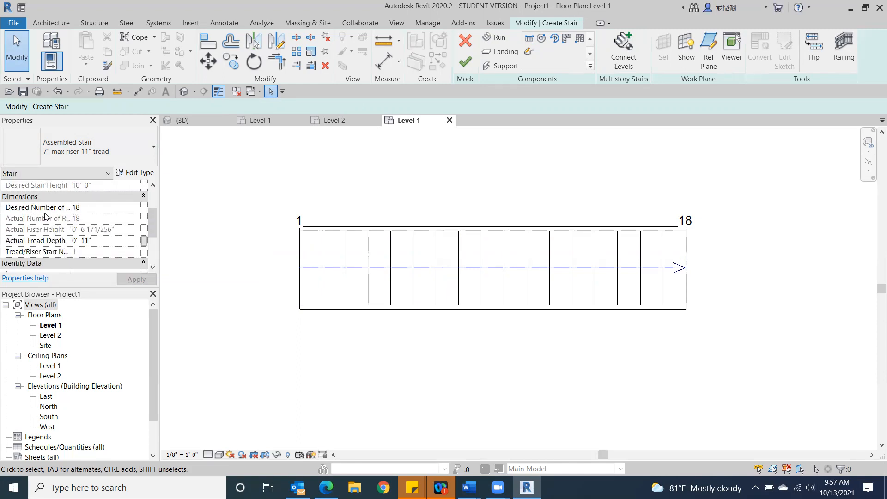
left_click_drag(152, 216, 153, 247)
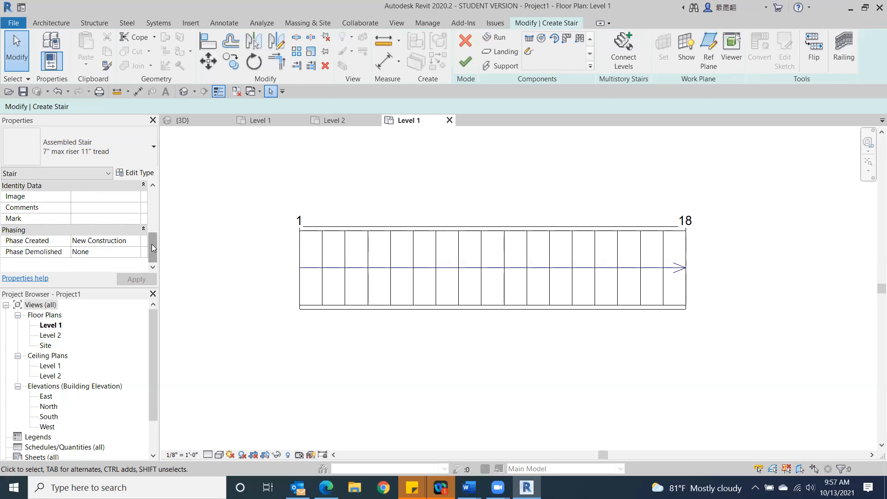
double_click(48, 417)
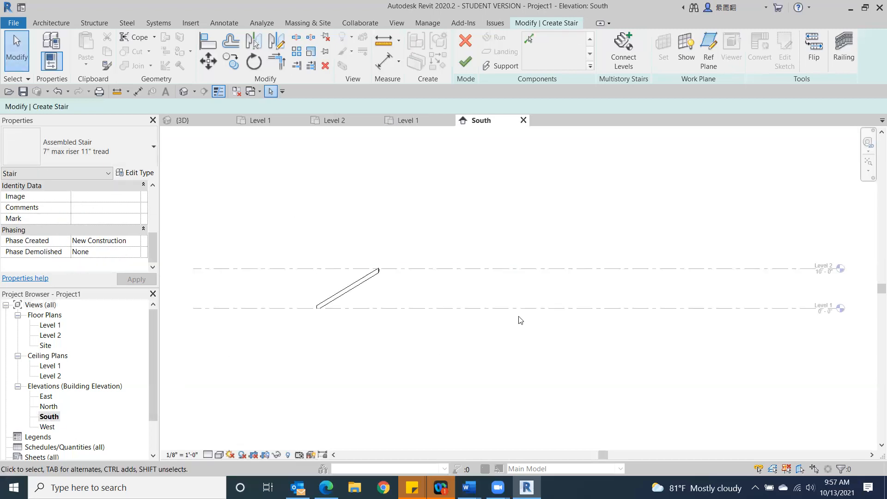
left_click(335, 296)
scroll(321, 309, "up", 2)
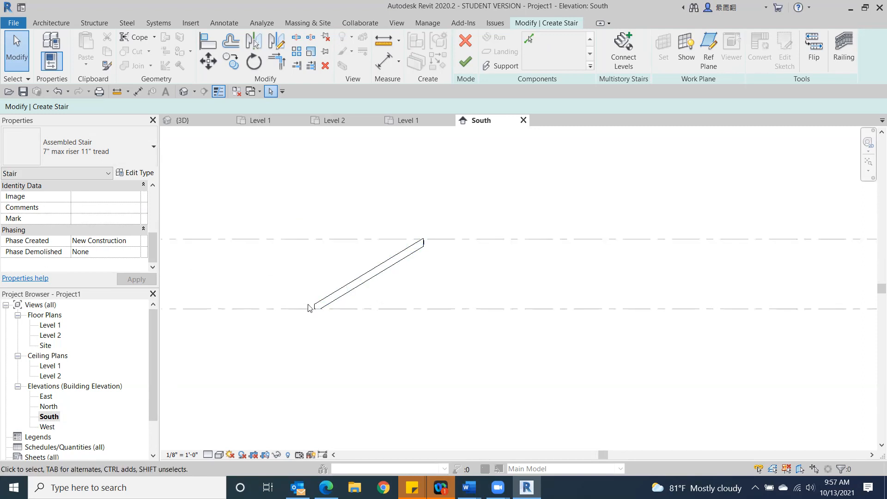
- Finish the straight stair between Level 1 and Level 2
left_click(413, 313)
scroll(412, 312, "down", 2)
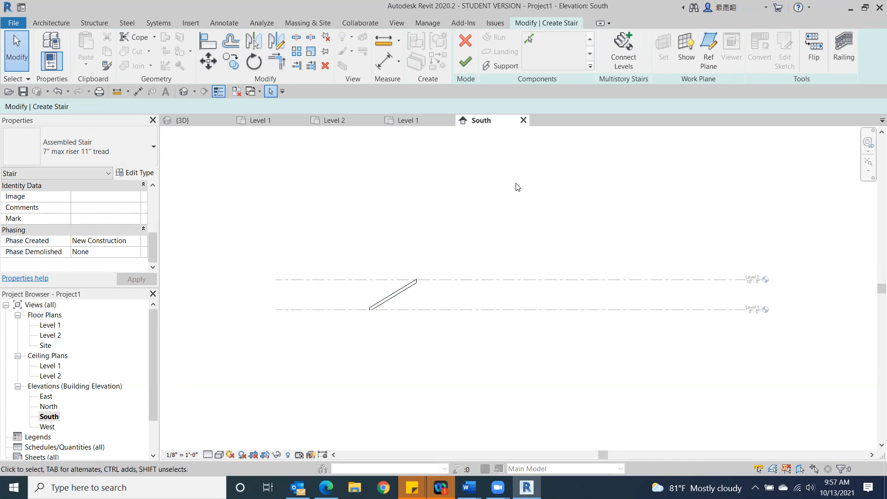
left_click(465, 61)
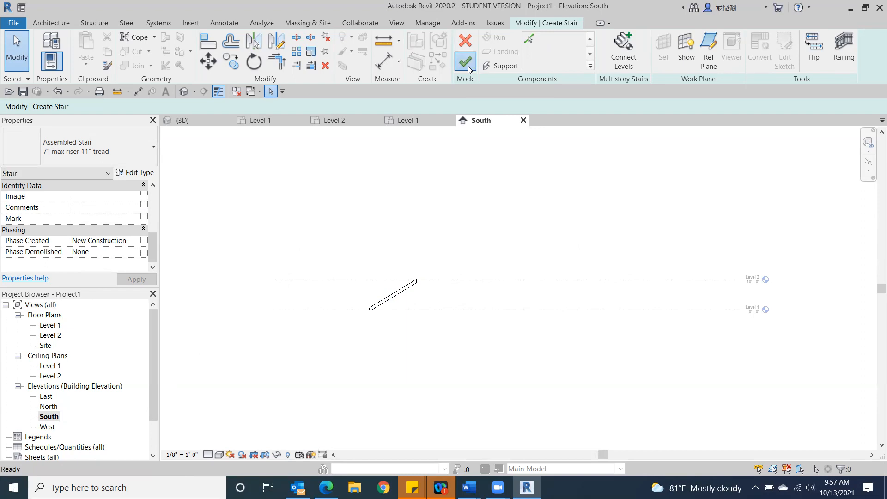
- Set the elevation of Level 2 to 12' in the South elevation and examine the stair against the raised level
left_click(750, 286)
left_click(750, 283)
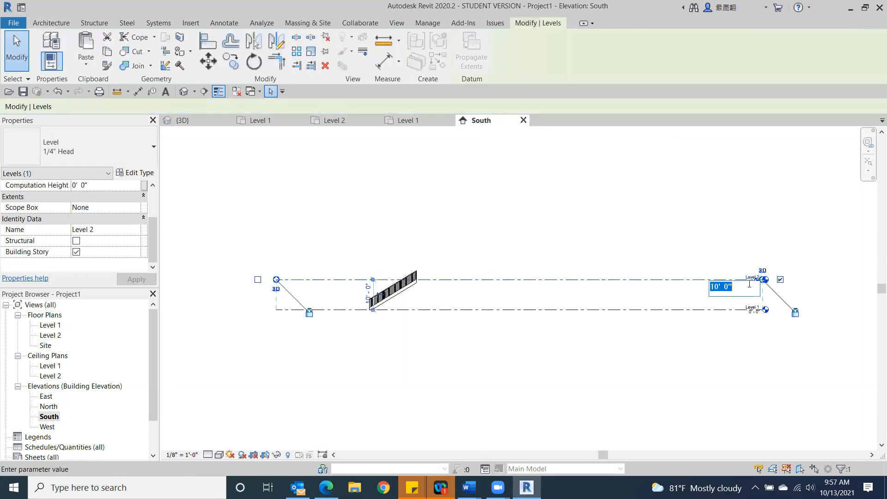
type("12")
key("Return")
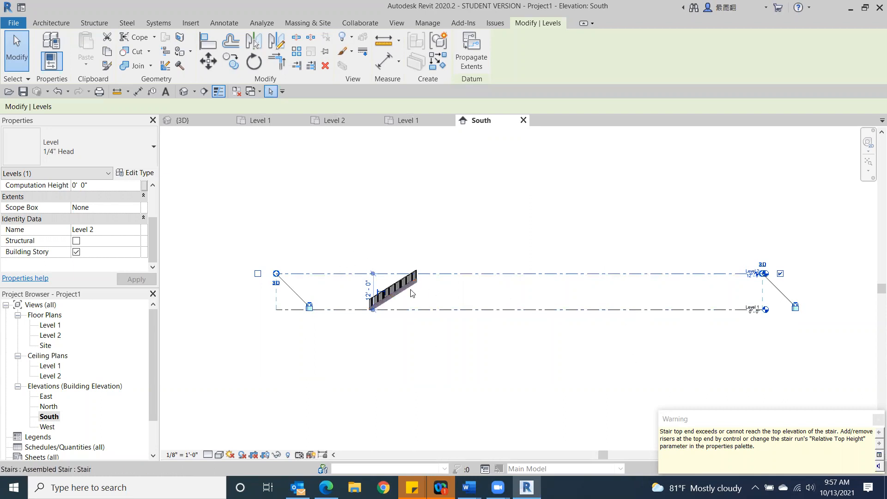
scroll(410, 289, "up", 4)
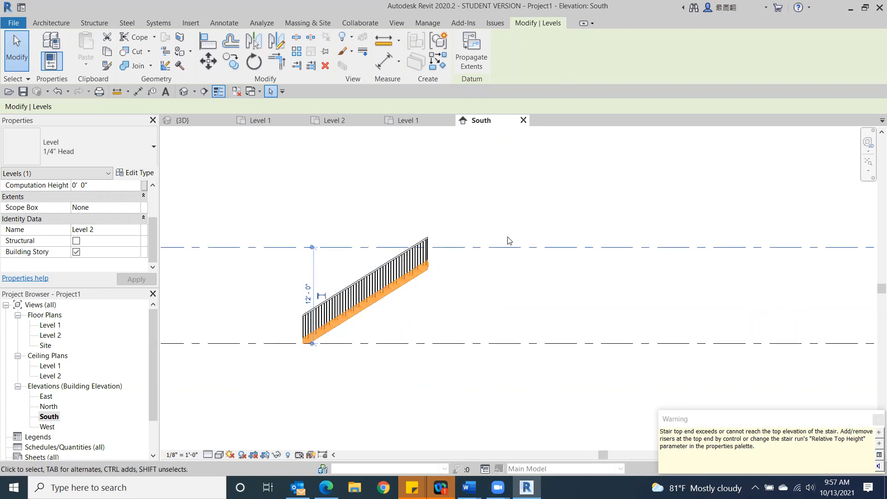
scroll(498, 248, "down", 3)
scroll(498, 251, "down", 2)
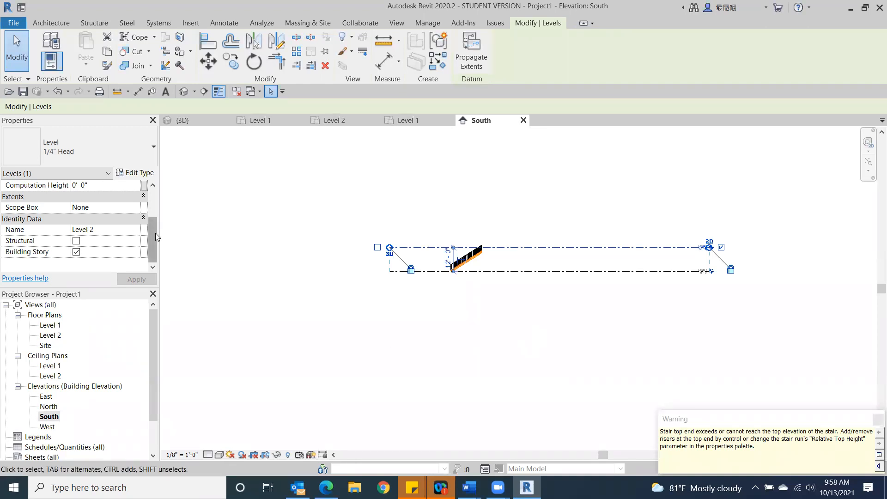
scroll(155, 233, "up", 2)
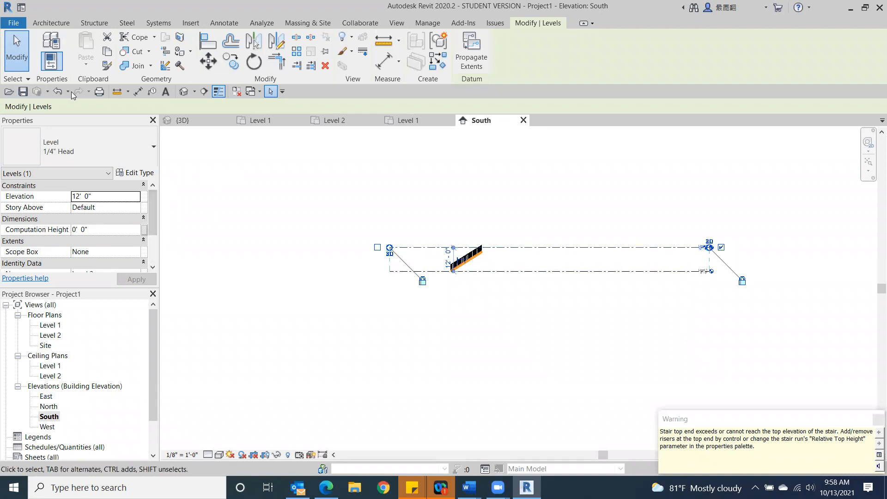
- Undo the Level 2 height change and the stair's completion, and discard the straight stair by cancelling its editing
left_click(56, 91)
left_click(57, 91)
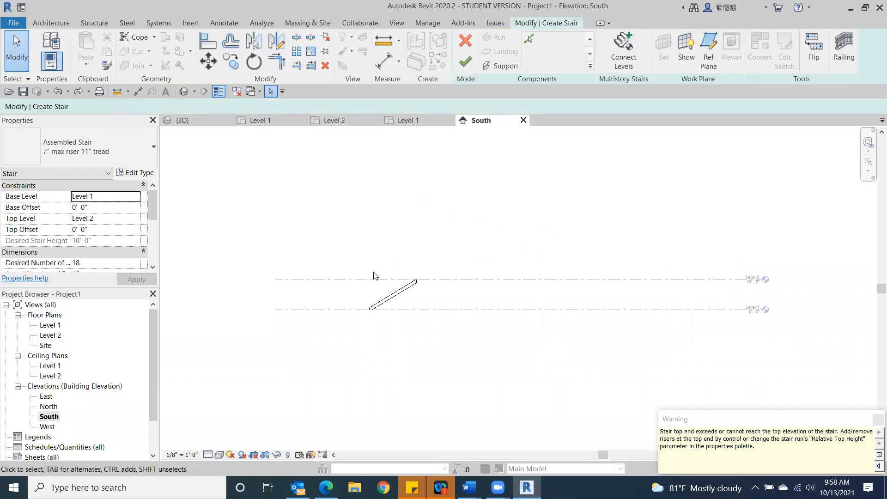
left_click(465, 40)
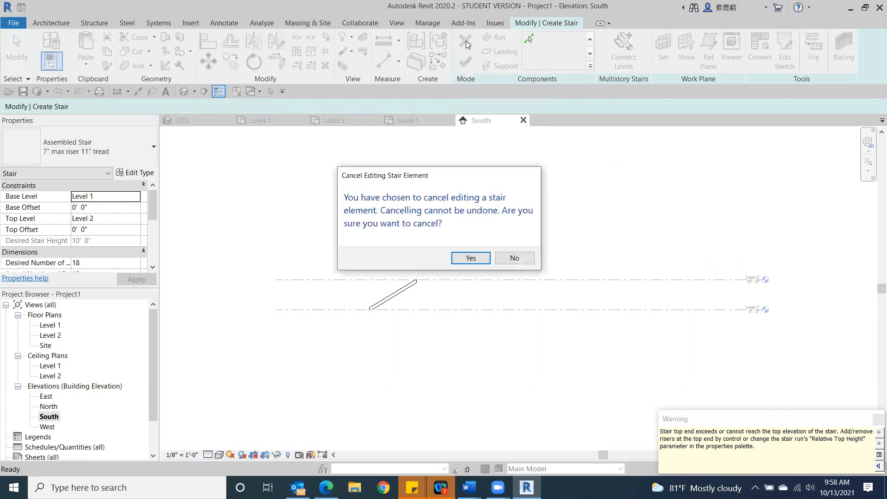
left_click(471, 258)
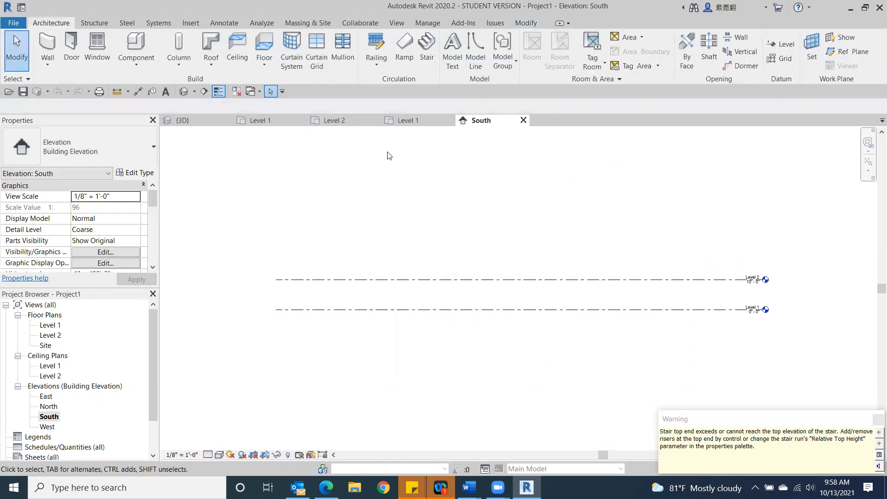
- Create a 3' wide full-step spiral stair from Level 1 to Level 2 near the middle of the Level 1 floor plan
double_click(50, 325)
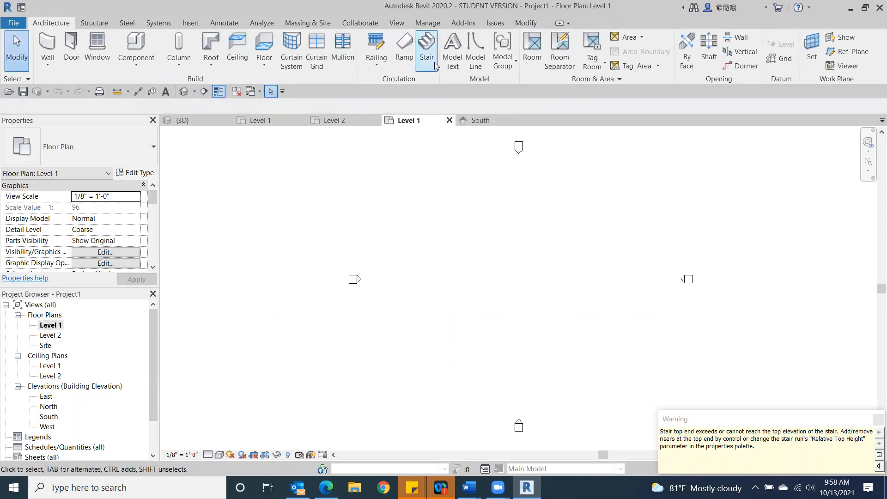
left_click(428, 48)
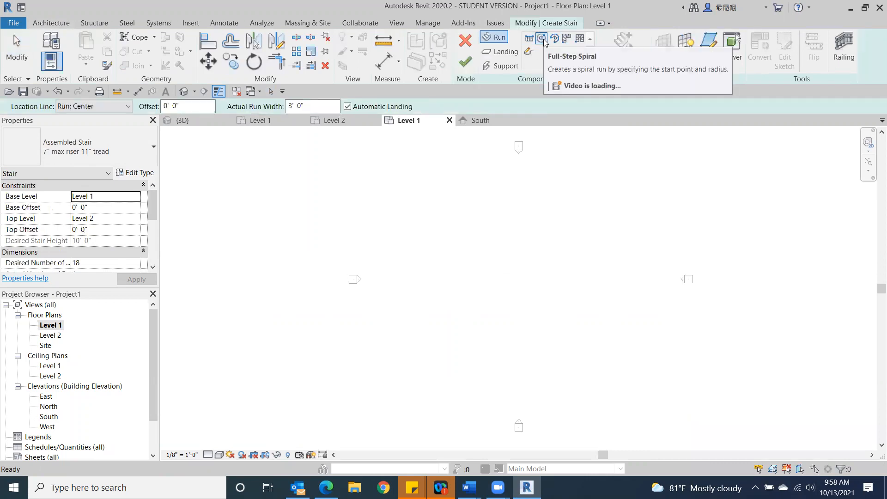
left_click(542, 38)
left_click(475, 262)
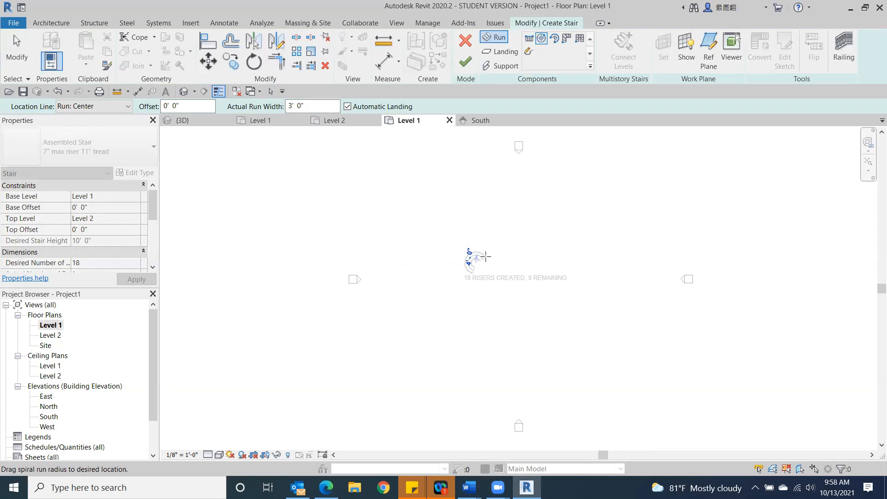
left_click(485, 253)
key("Escape")
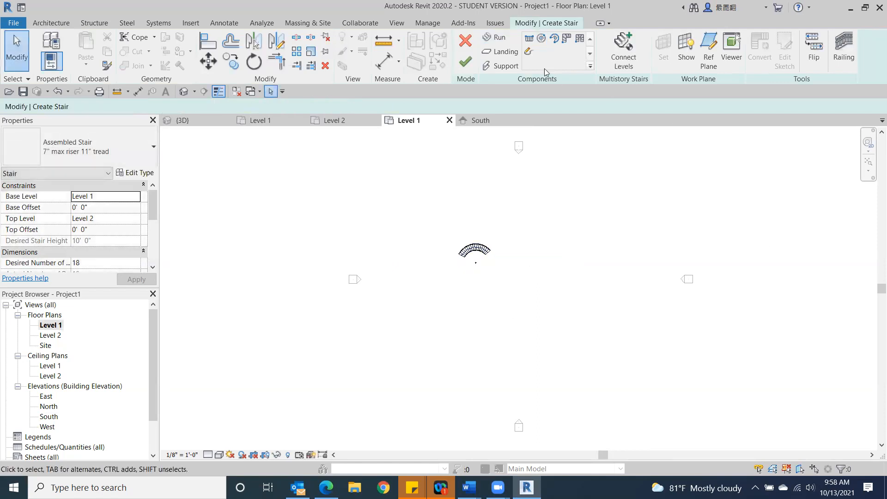
left_click(465, 61)
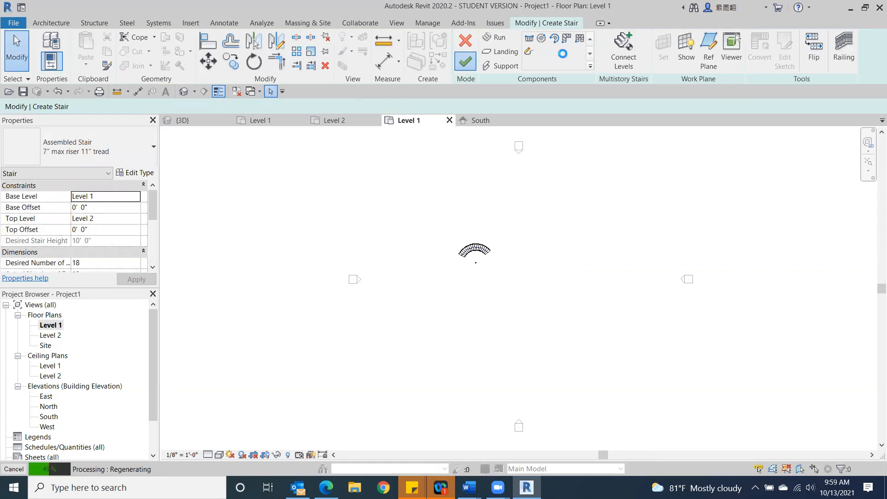
- Create a 3' wide center-ends spiral stair with a radius of about 8' to the right of the first spiral stair
left_click(426, 55)
left_click(556, 41)
left_click(567, 262)
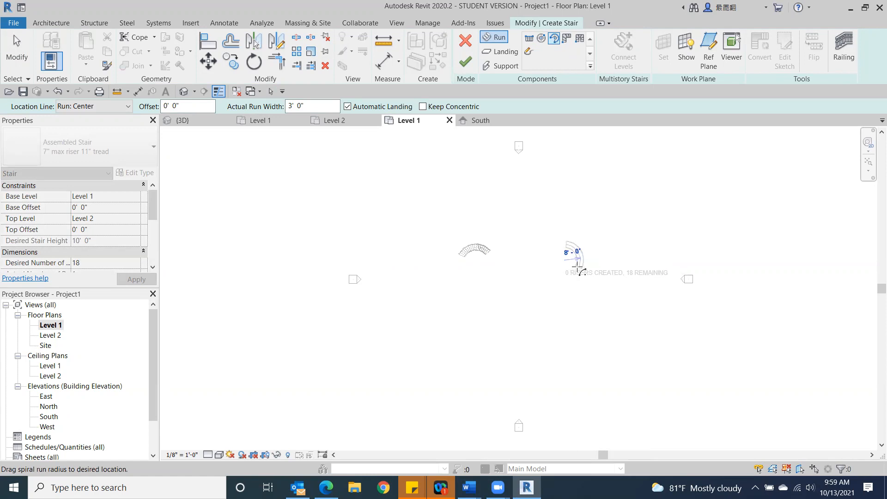
left_click(577, 268)
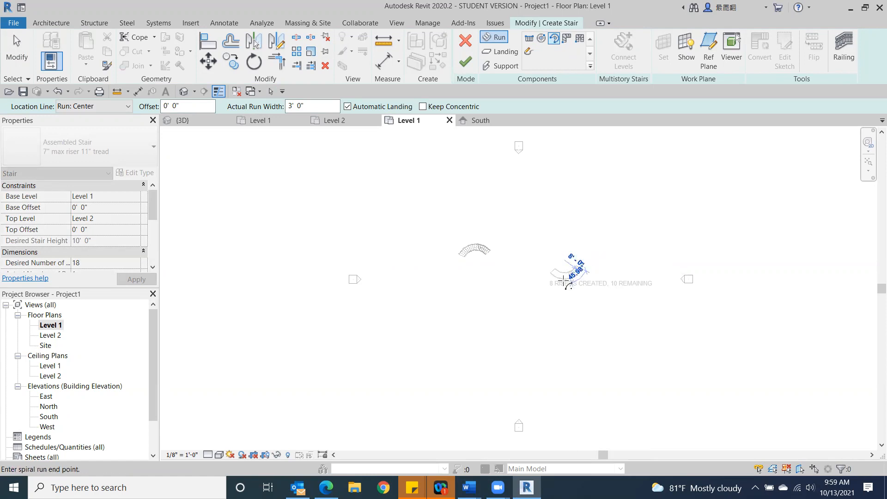
left_click(536, 282)
key("Escape")
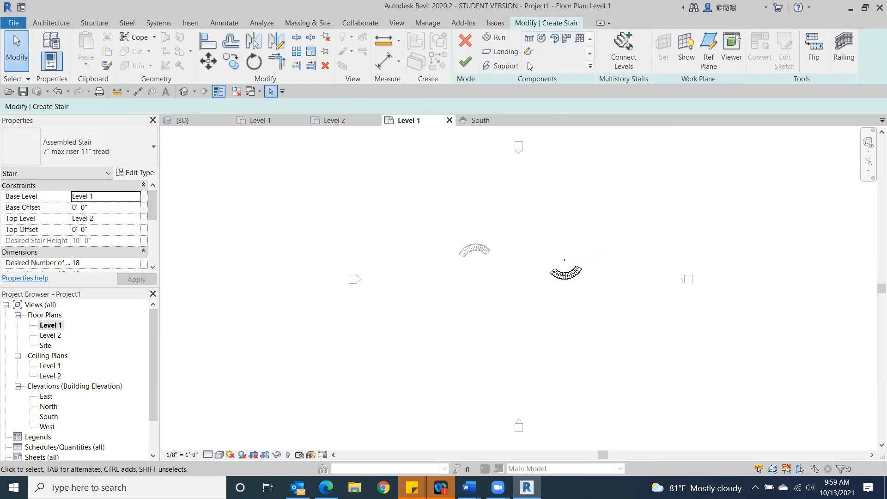
left_click(467, 65)
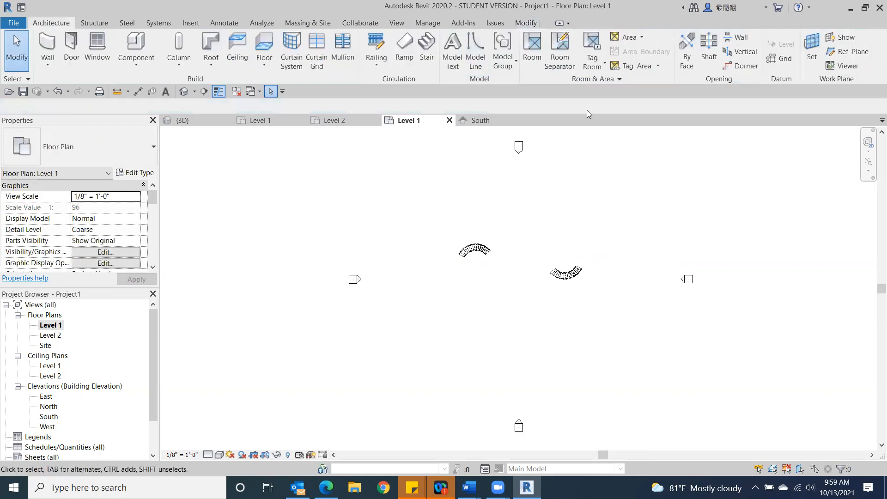
- Place a 3' wide L-shape winder stair from Level 1 to Level 2, below and left of the full-step spiral stair
left_click(429, 49)
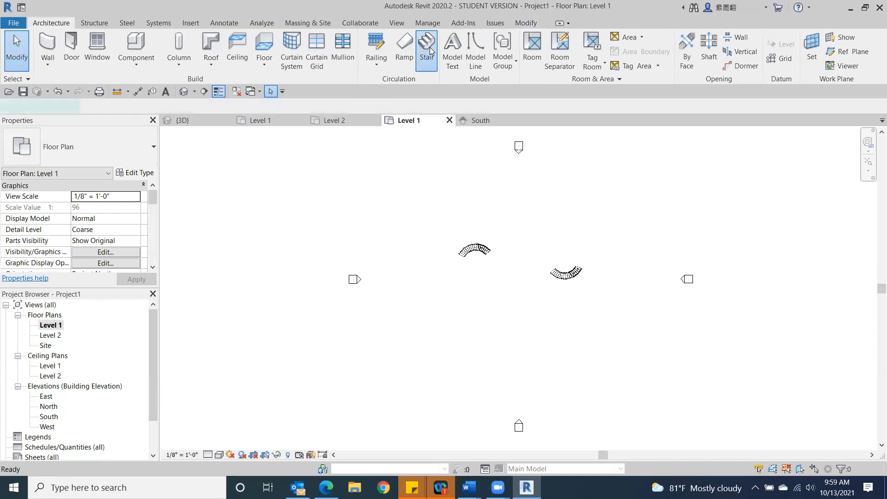
left_click(564, 40)
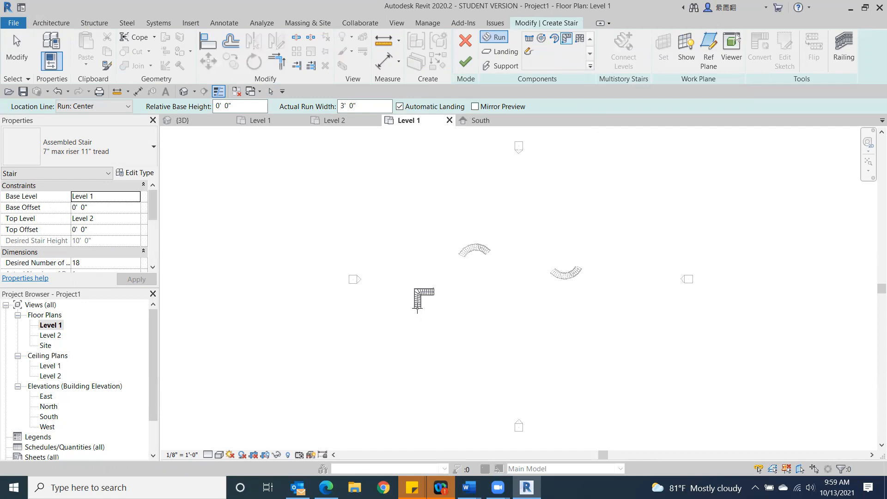
left_click(417, 310)
key("Escape")
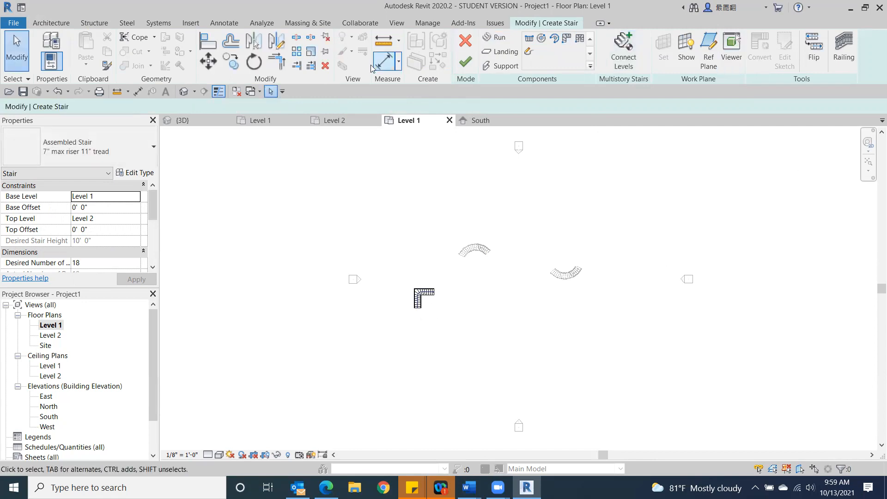
left_click(466, 69)
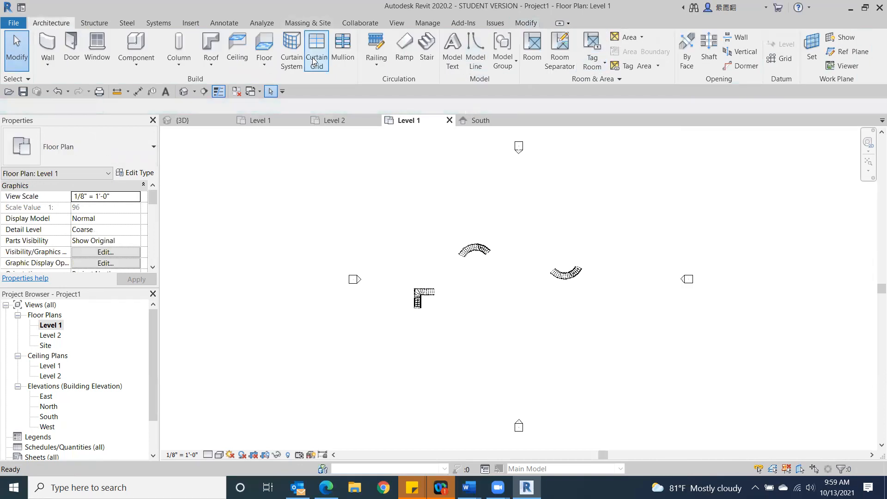
- Place a 3' wide U-shape winder stair from Level 1 to Level 2 below the center-ends spiral stair
left_click(427, 46)
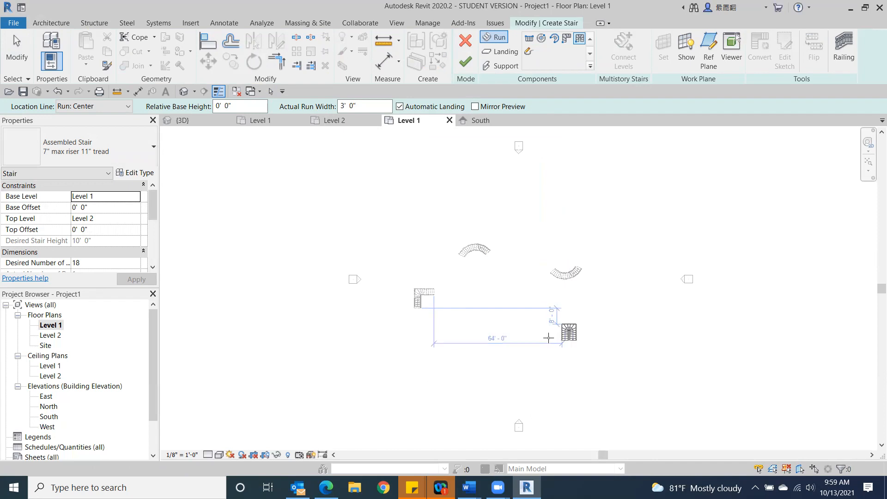
left_click(549, 338)
key("Escape")
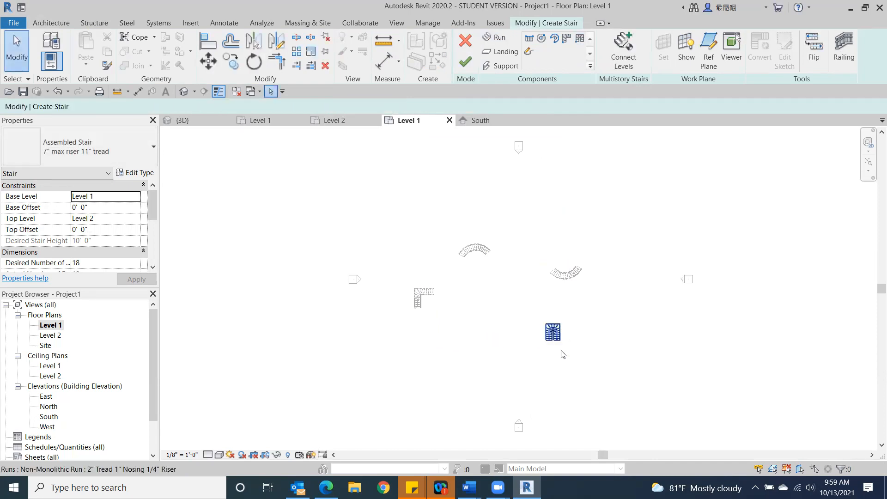
left_click(465, 68)
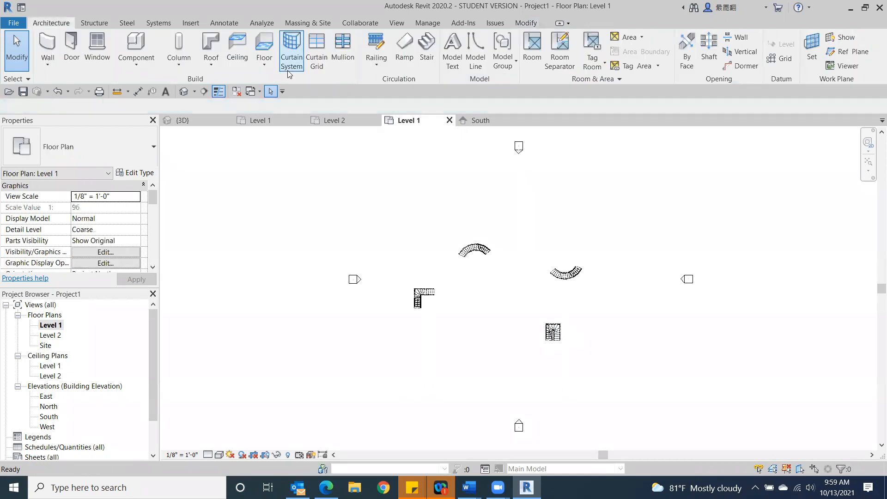
- Examine the four stairs in the default 3D view, including the L-shape winder from above and from the front
left_click(184, 92)
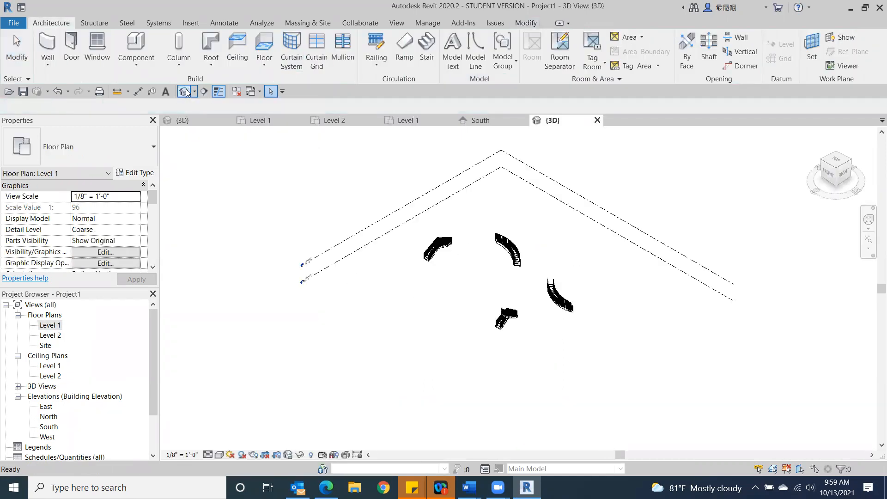
left_click(831, 180)
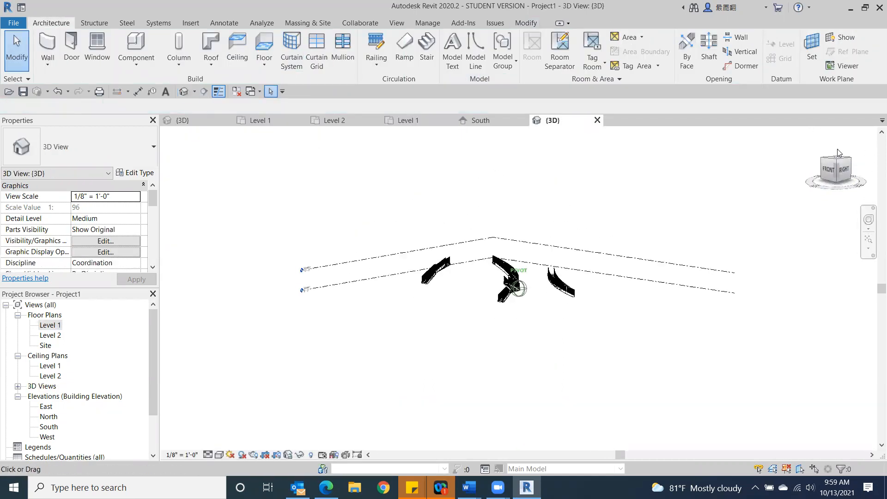
left_click_drag(864, 177, 162, 173)
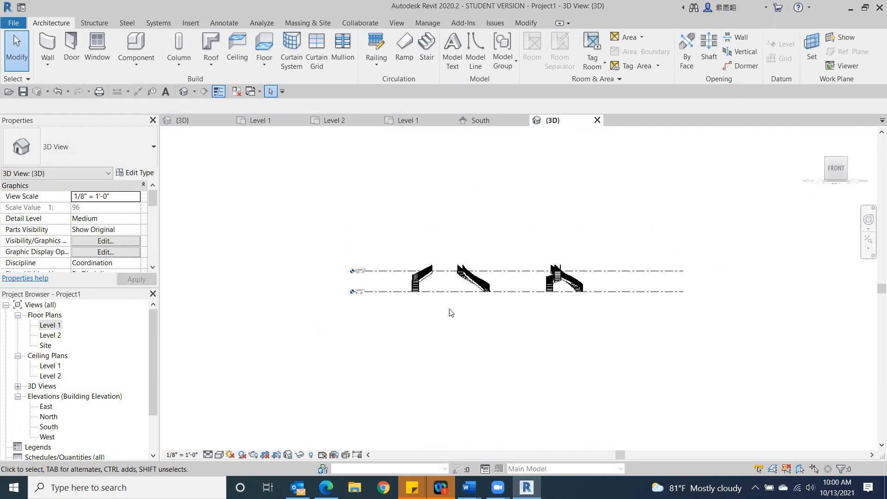
scroll(450, 313, "up", 5)
left_click(835, 163)
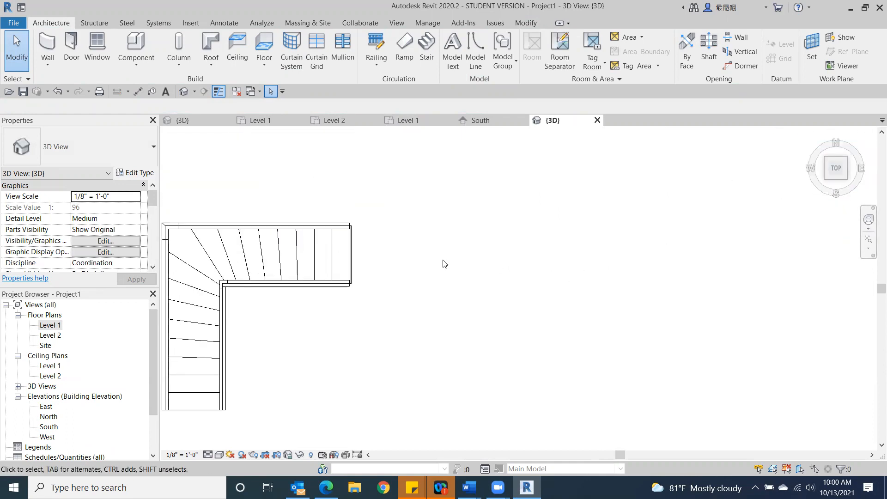
middle_click_drag(444, 264, 652, 246)
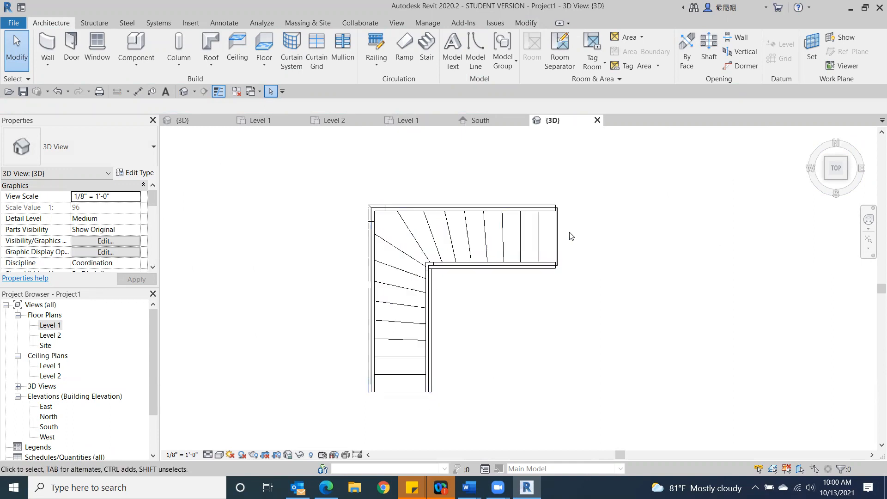
left_click(845, 180)
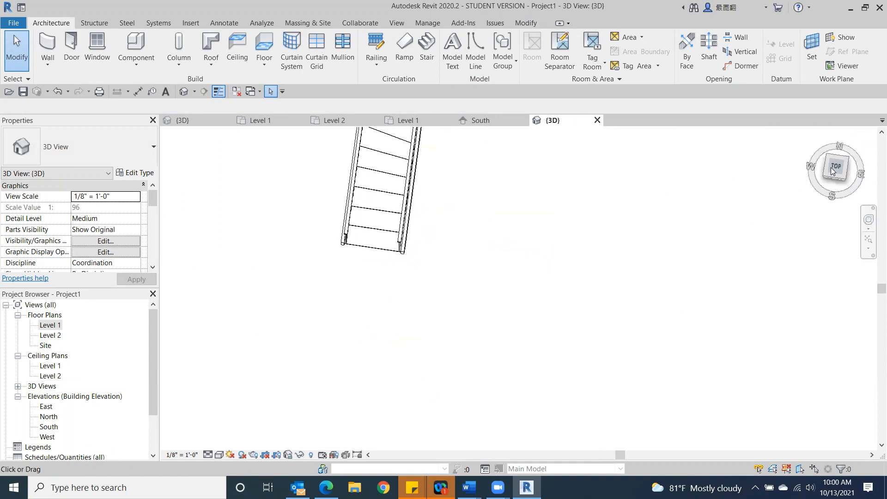
middle_click_drag(629, 162, 457, 319)
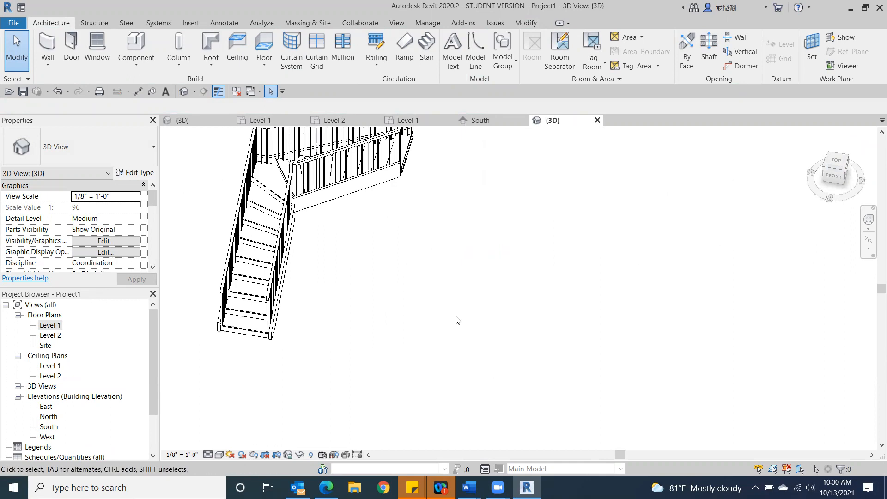
scroll(451, 308, "down", 2)
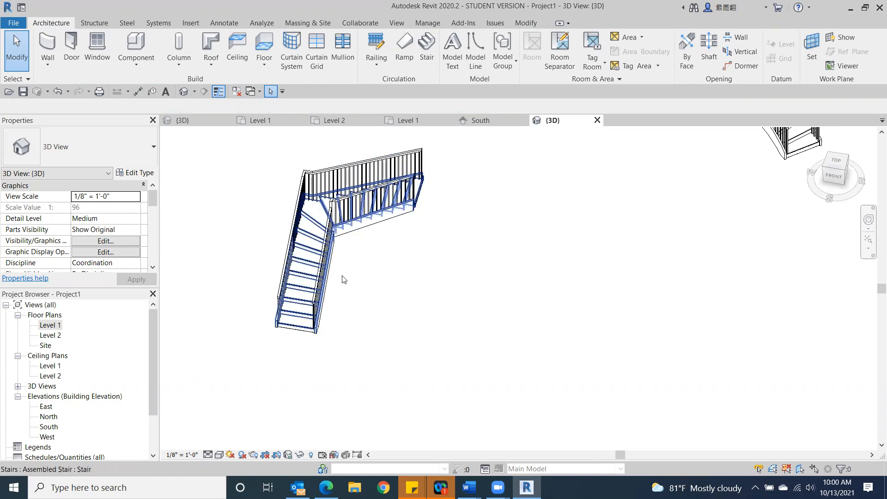
mouse_move(155, 198)
left_mouse_down()
mouse_move(153, 237)
mouse_move(154, 181)
left_mouse_up()
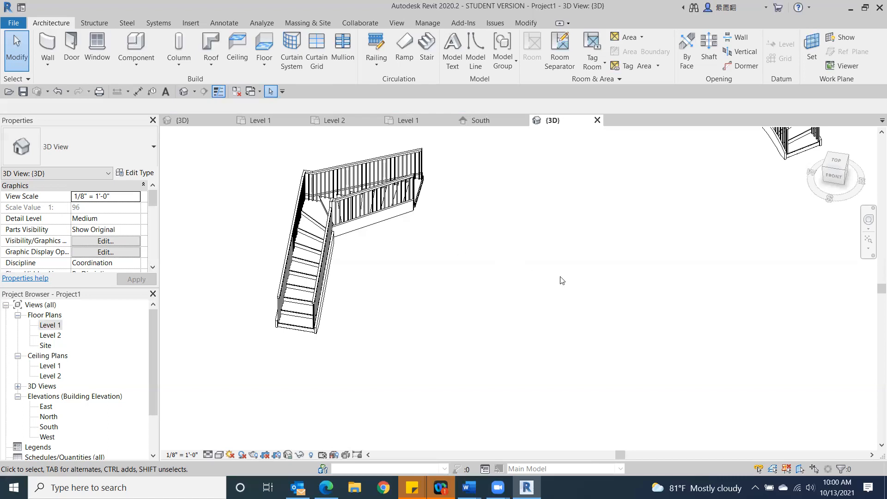
- Examine the four stairs in the 3D view from the front and from the right side
scroll(501, 265, "down", 6)
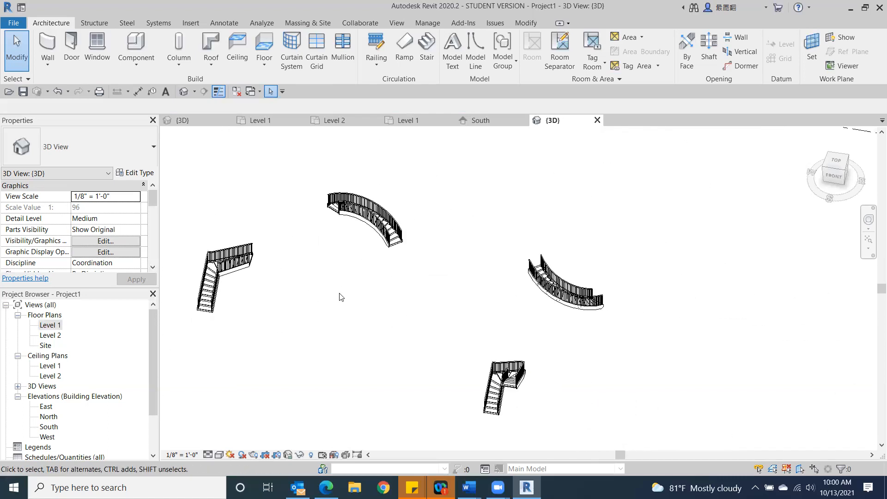
mouse_move(832, 175)
left_mouse_down()
mouse_move(844, 178)
mouse_move(843, 202)
mouse_move(846, 132)
left_mouse_up()
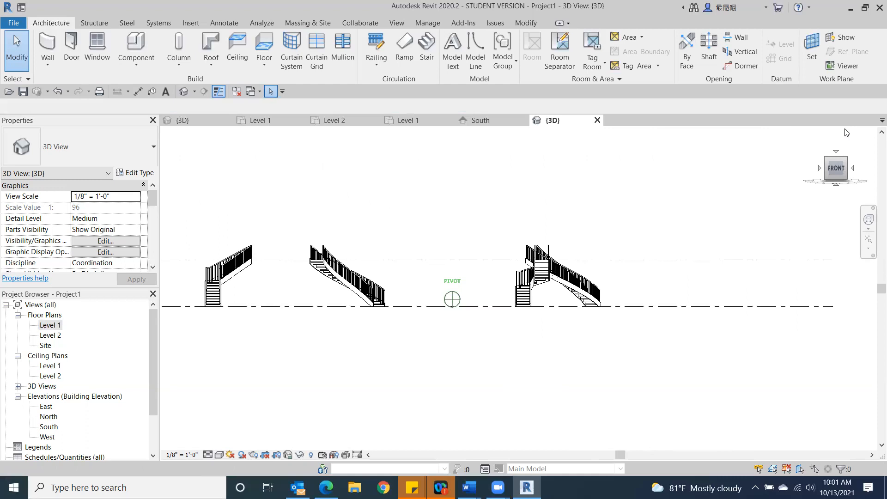
middle_click_drag(847, 133, 171, 152, "shift")
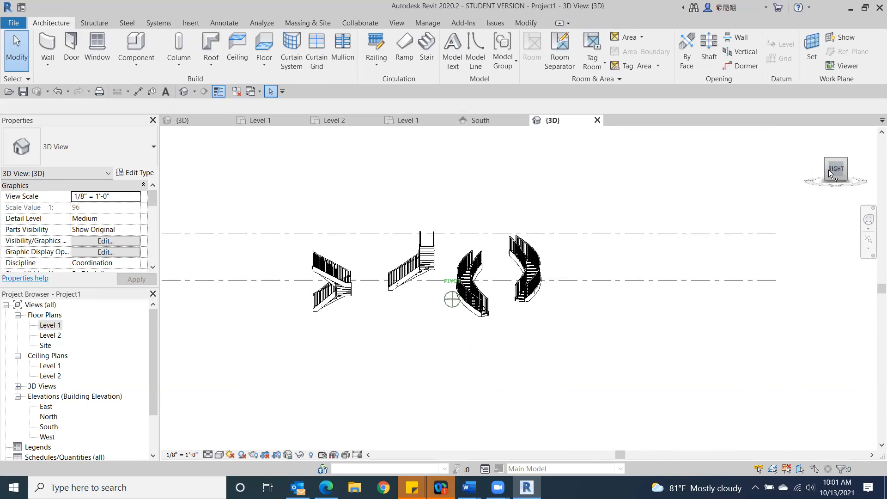
scroll(316, 314, "up", 3)
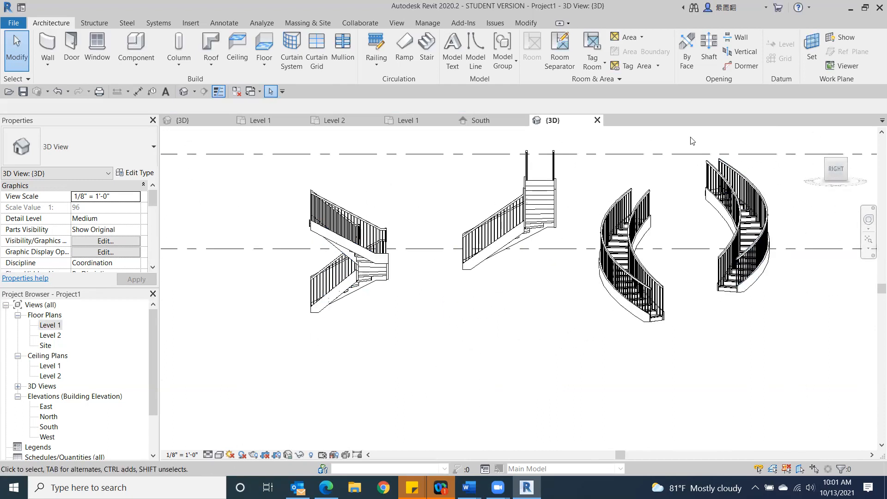
scroll(447, 388, "down", 6)
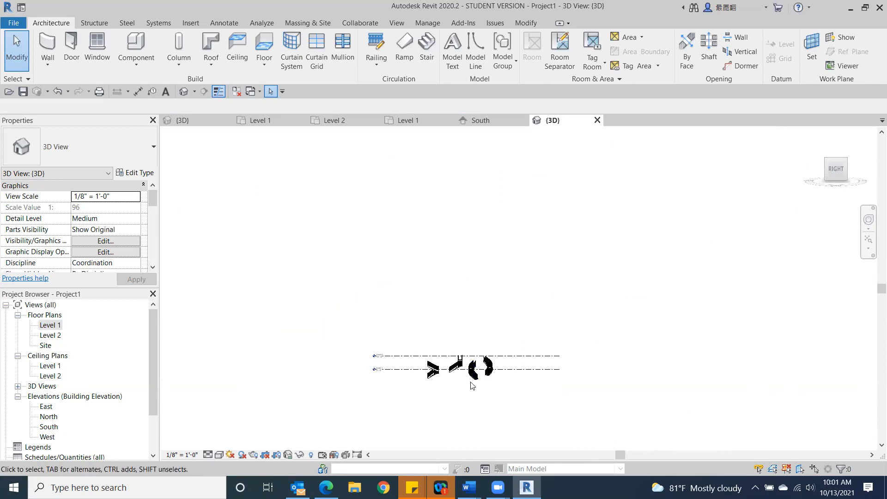
left_click_drag(531, 339, 493, 391)
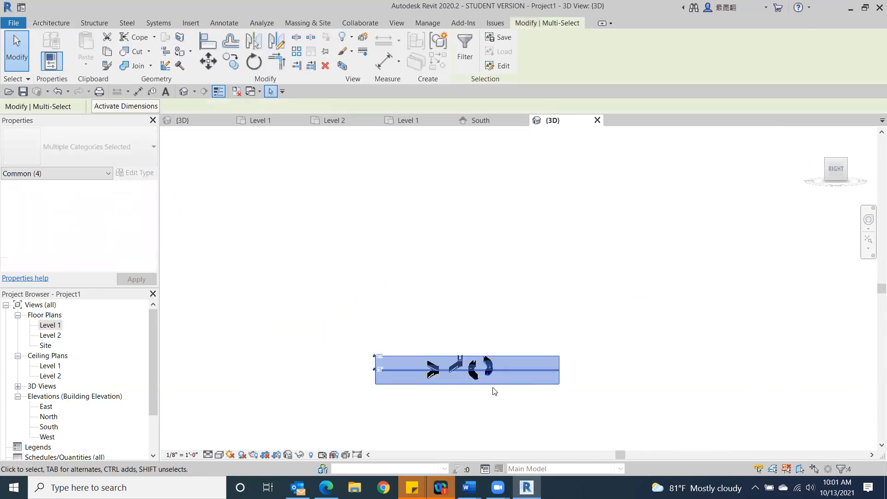
left_click(619, 212)
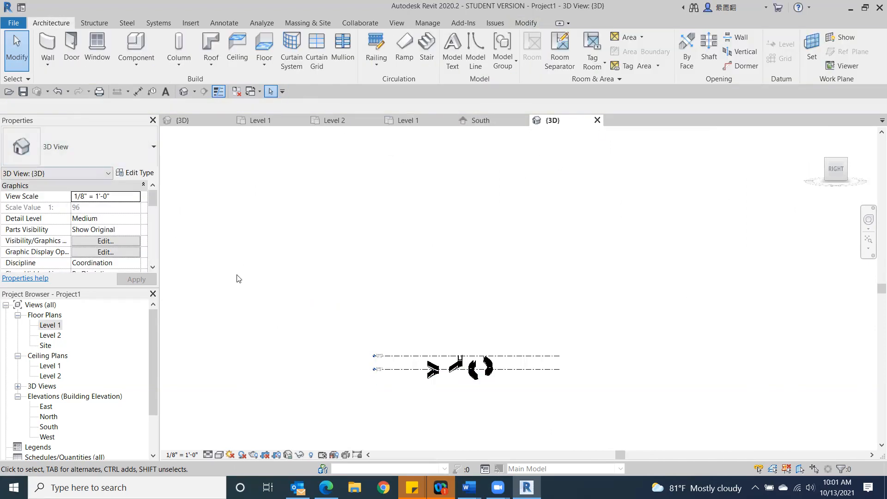
scroll(238, 277, "up", 3)
- Delete all four stairs from the Level 1 floor plan
double_click(49, 327)
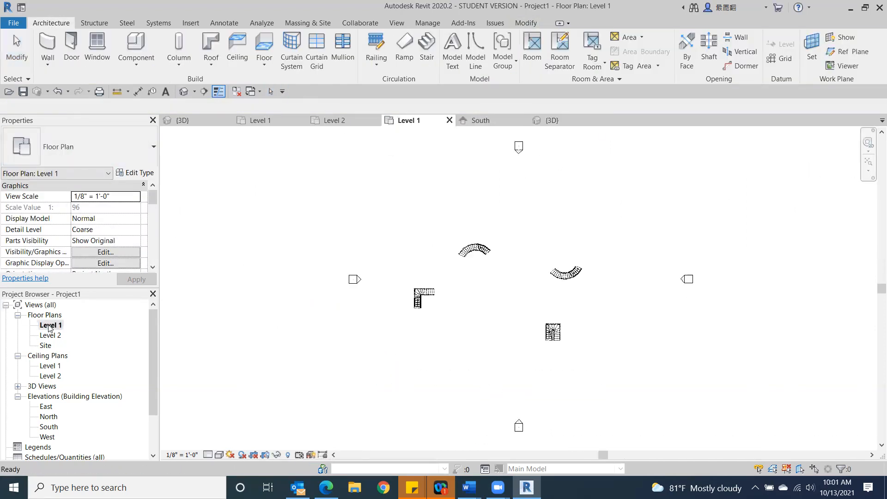
left_click_drag(440, 352, 385, 353)
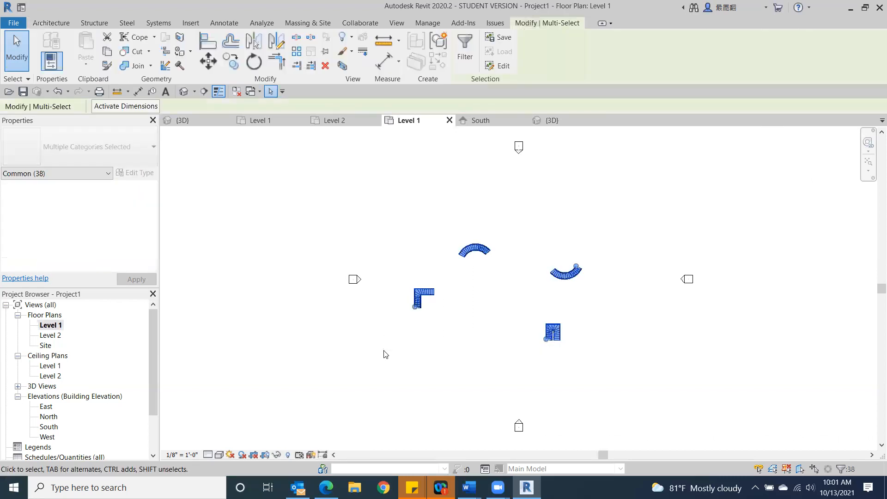
key("Delete")
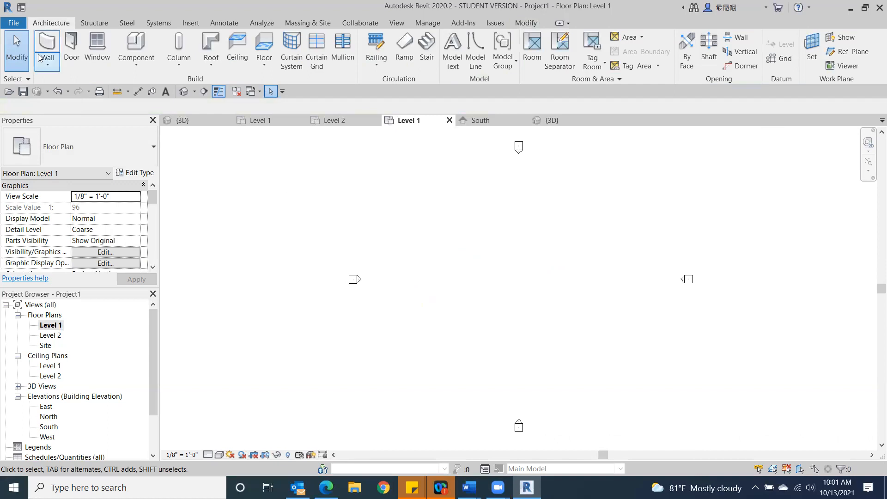
- Draw a rectangle of Generic - 8" walls on Level 1, about 64' wide and 40' deep
left_click(48, 45)
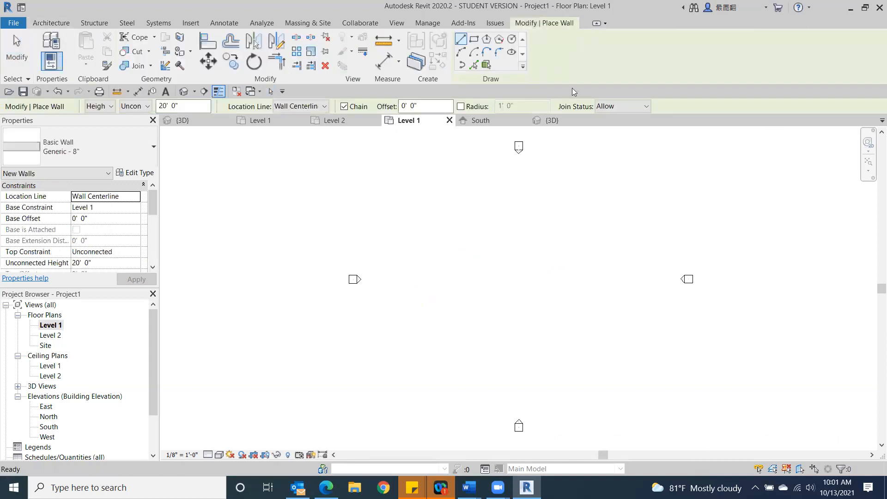
left_click(473, 39)
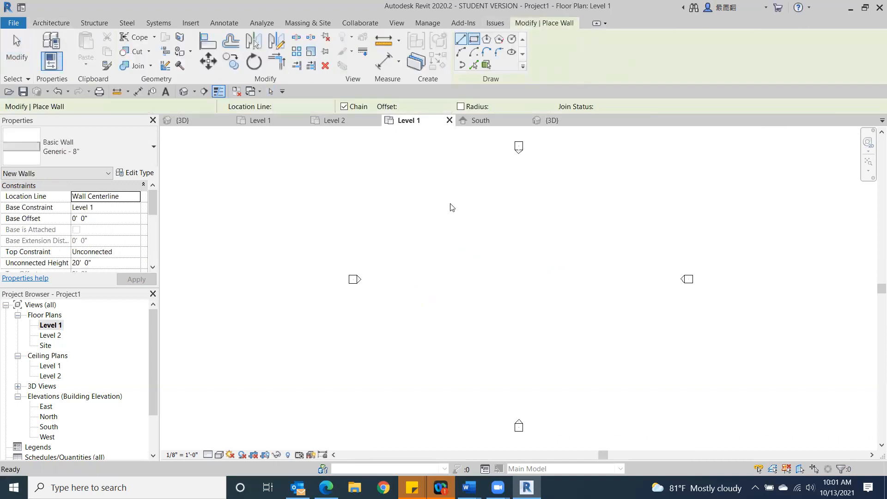
left_click(452, 270)
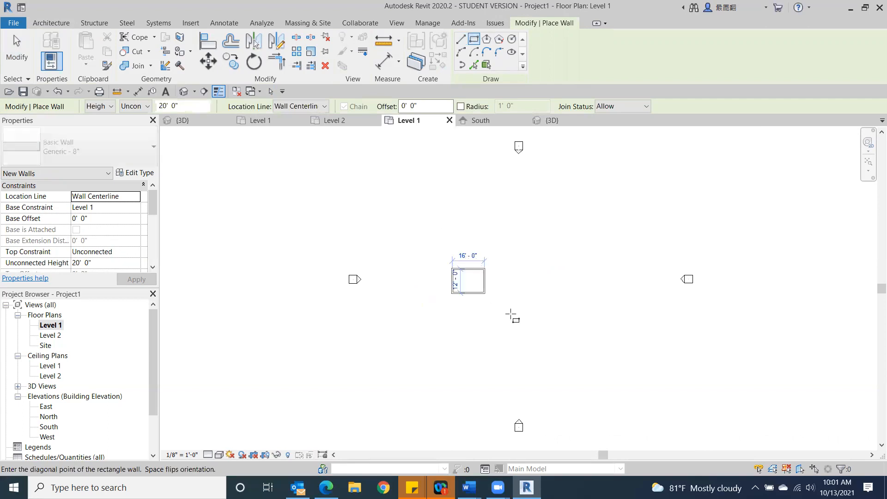
left_click(581, 349)
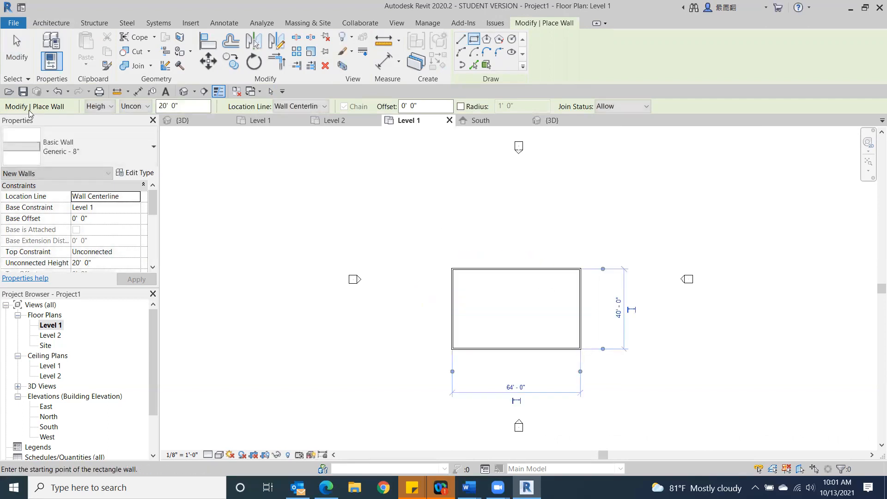
left_click(17, 61)
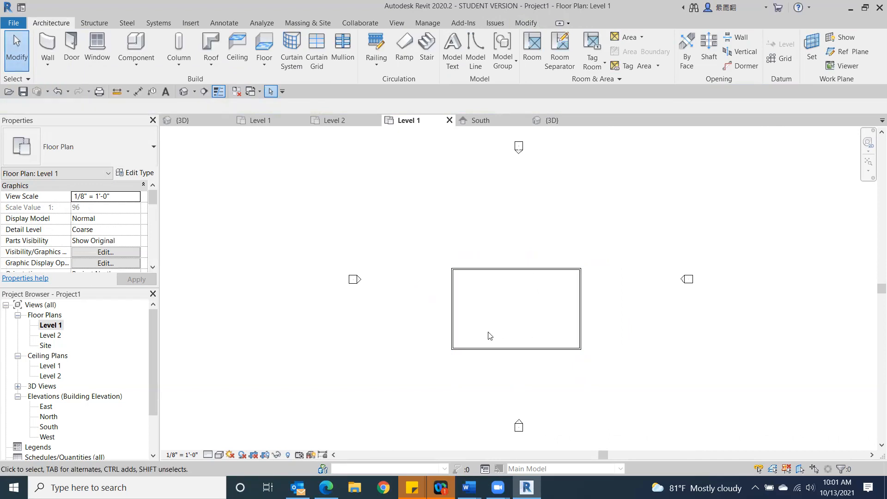
- Start a straight-run stair from Level 1 to Level 2 with a 5' run width and the Run: Left location line
left_click(425, 45)
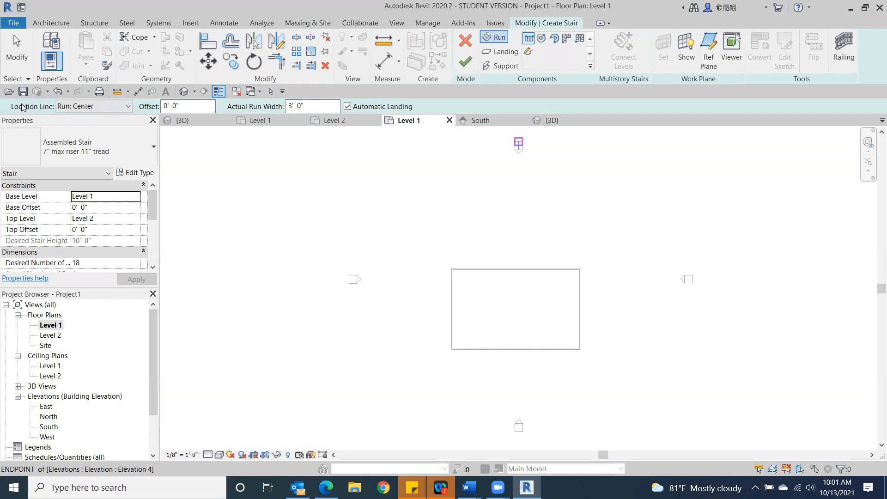
left_click(130, 109)
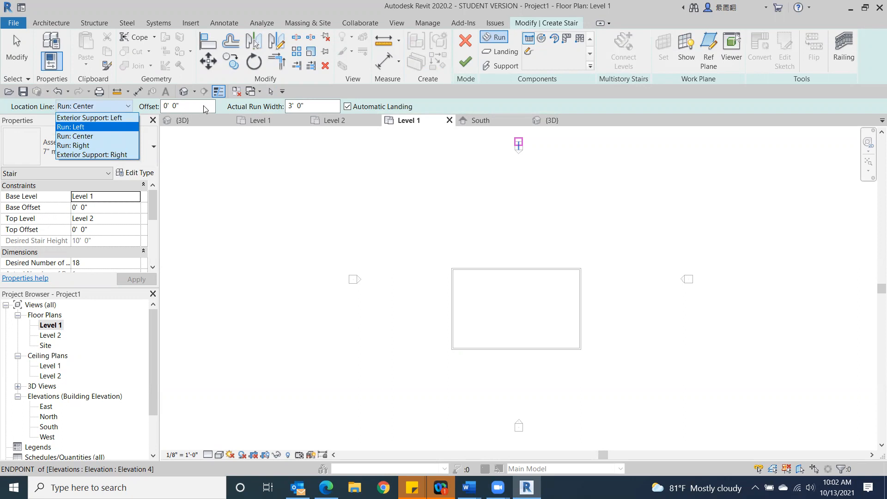
left_click(307, 104)
left_click_drag(311, 105, 285, 105)
type("5")
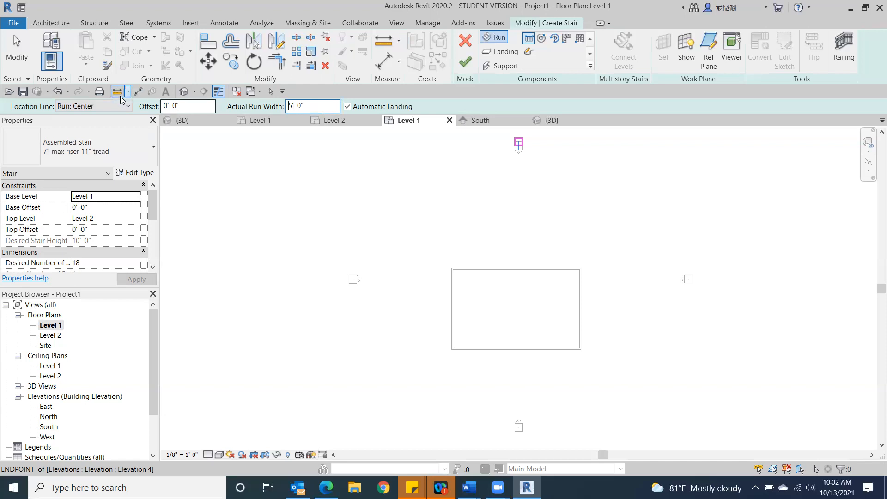
left_click(128, 106)
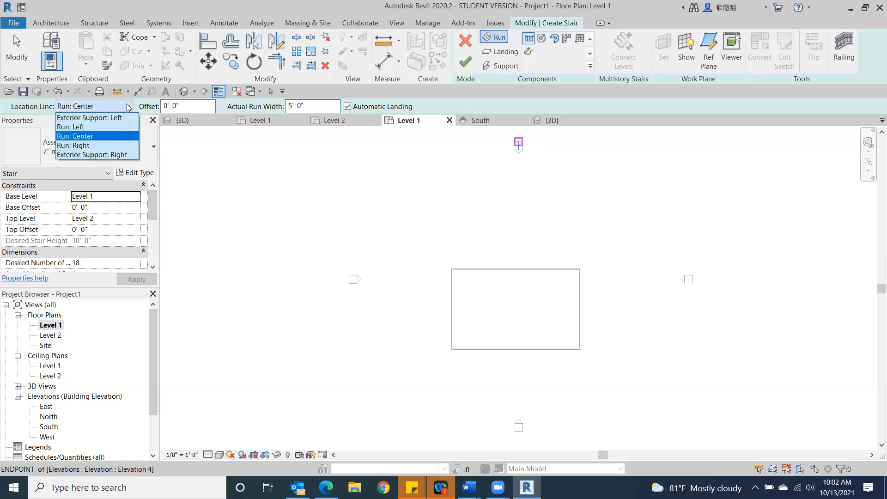
left_click(116, 127)
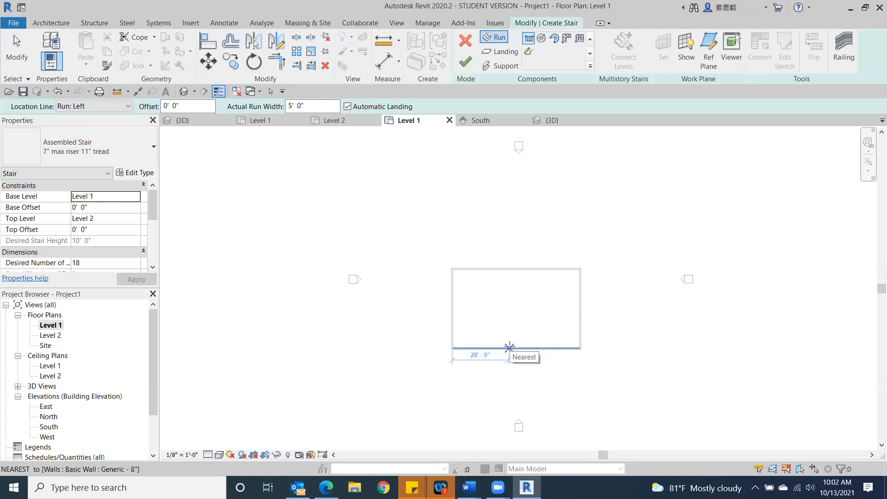
- Draw the full run leftward along the inner face of the lower wall, starting about 23' from the left corner, and finish the stair
scroll(509, 347, "up", 5)
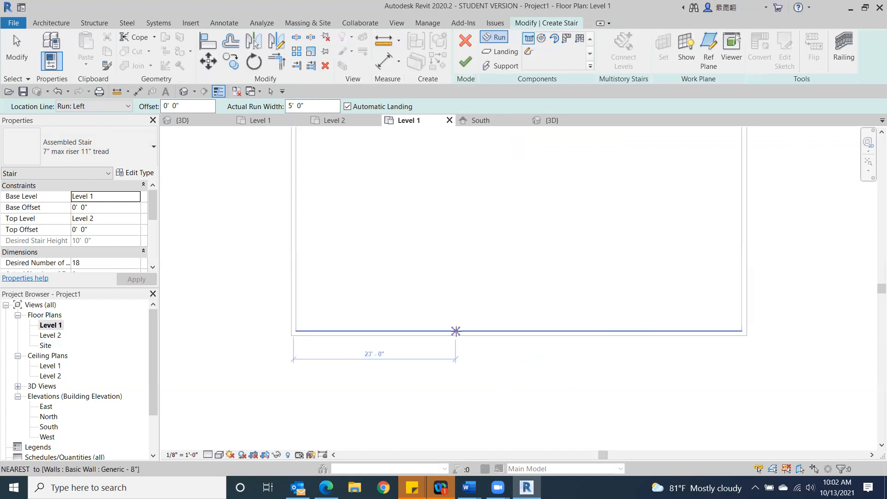
left_click(456, 330)
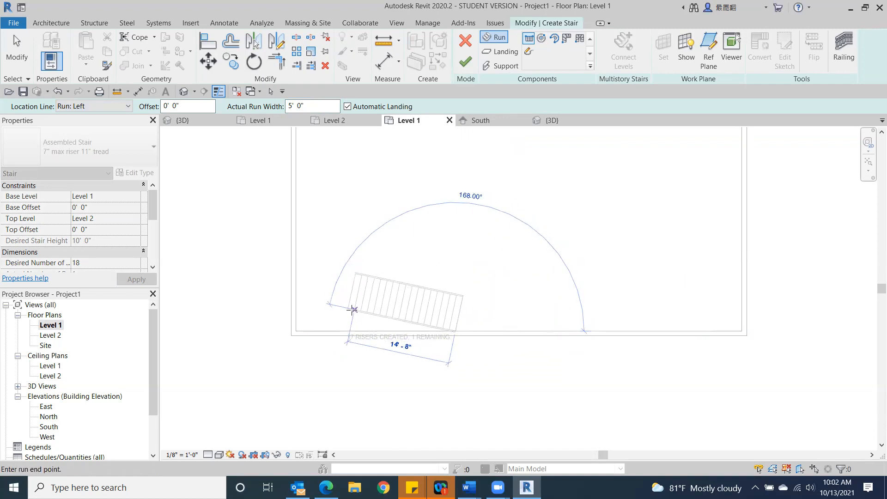
left_click(347, 330)
key("Escape")
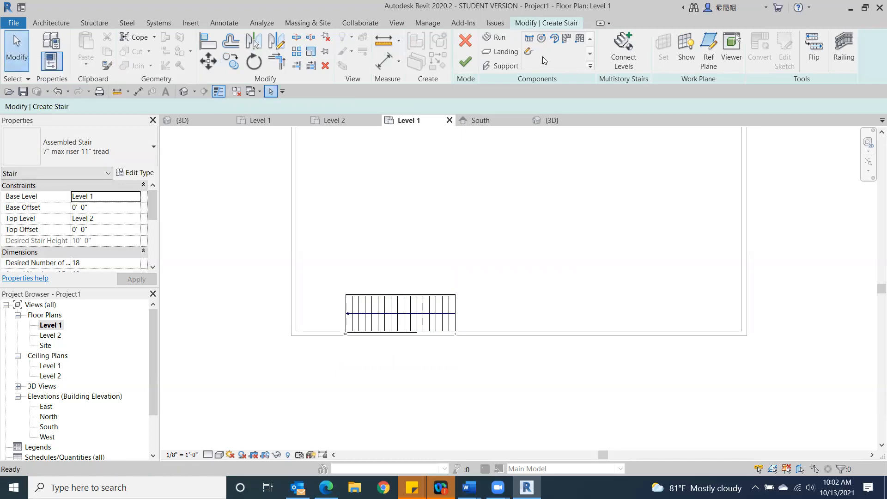
left_click(477, 70)
left_click(476, 49)
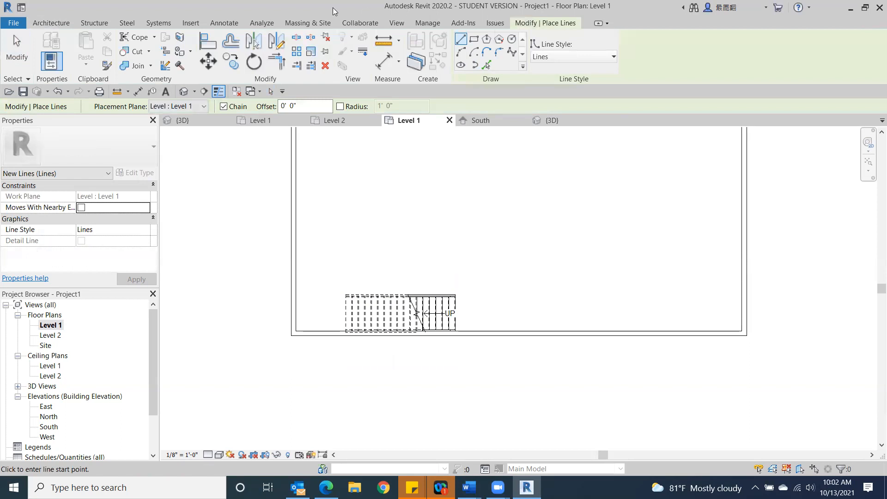
left_click(17, 51)
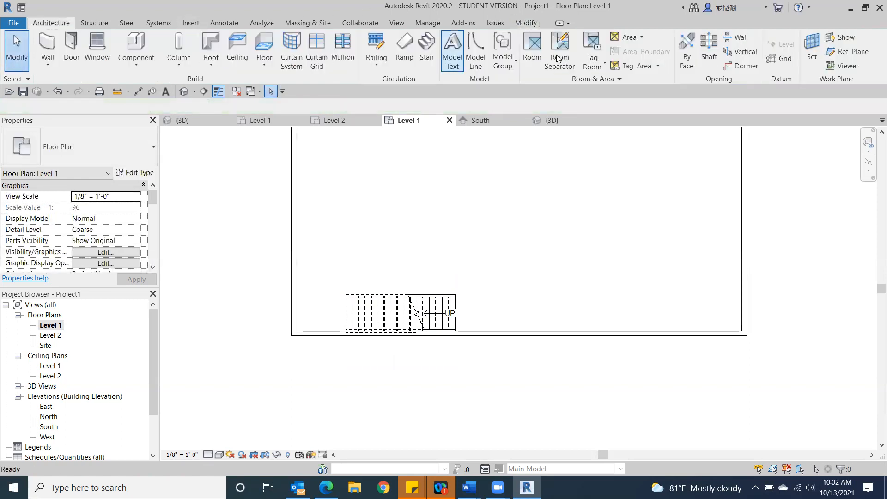
- Draw a 5' wide straight run leftward along the lower wall near its right corner, using the Run: Center location line
left_click(433, 46)
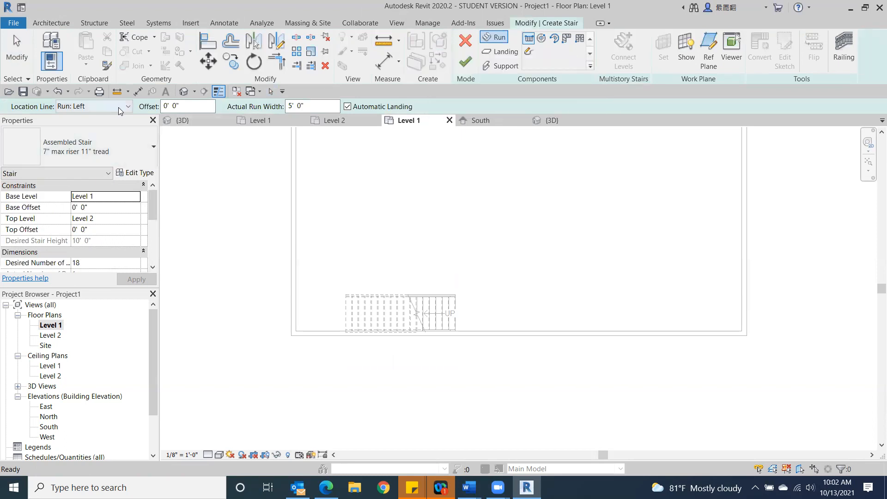
left_click(130, 106)
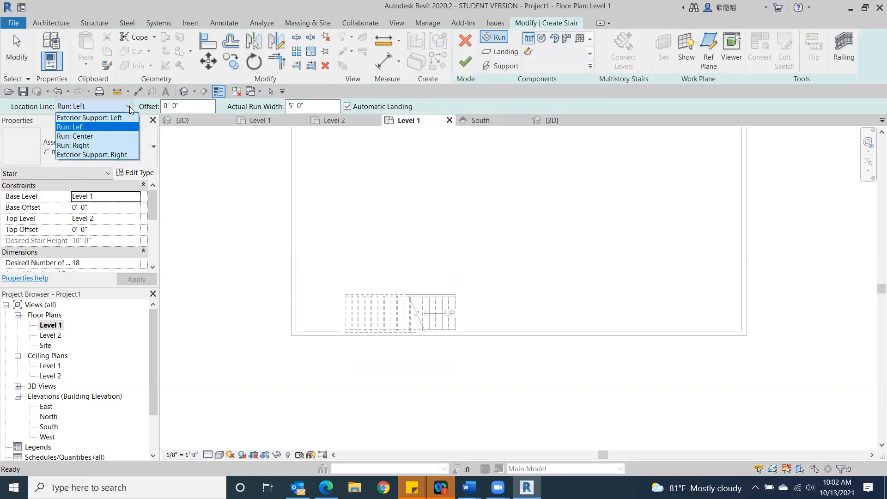
left_click(112, 135)
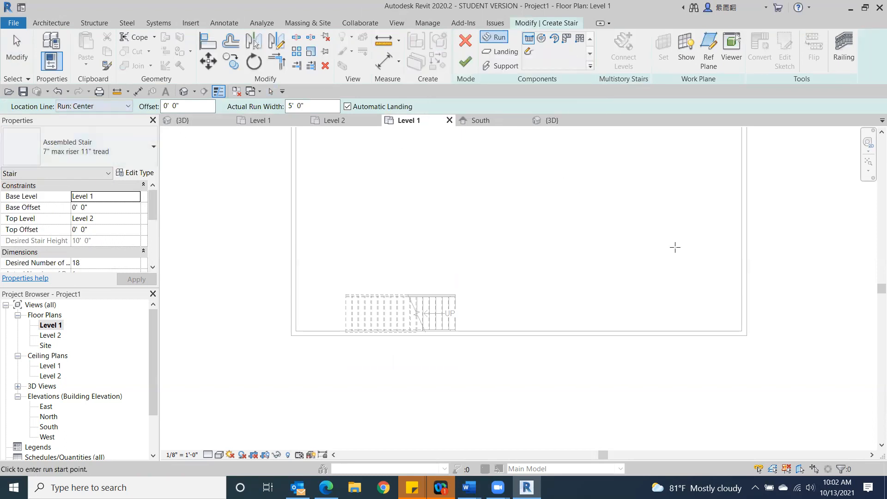
left_click(703, 330)
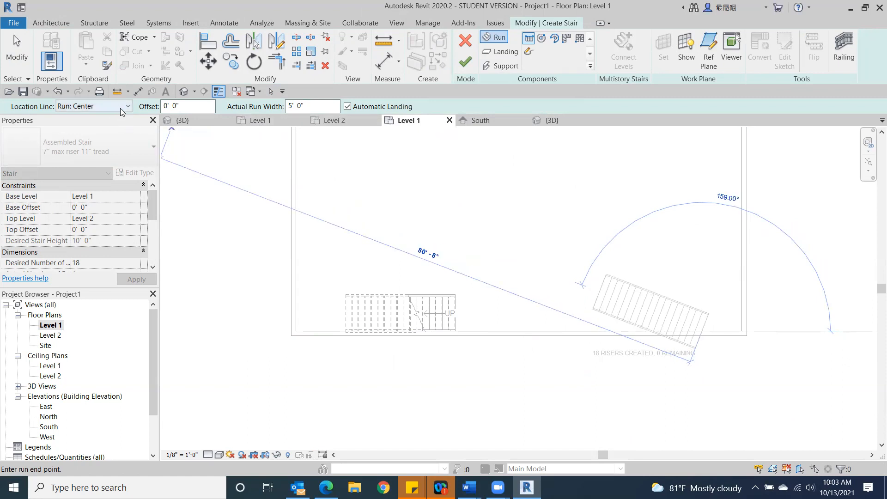
left_click(618, 330)
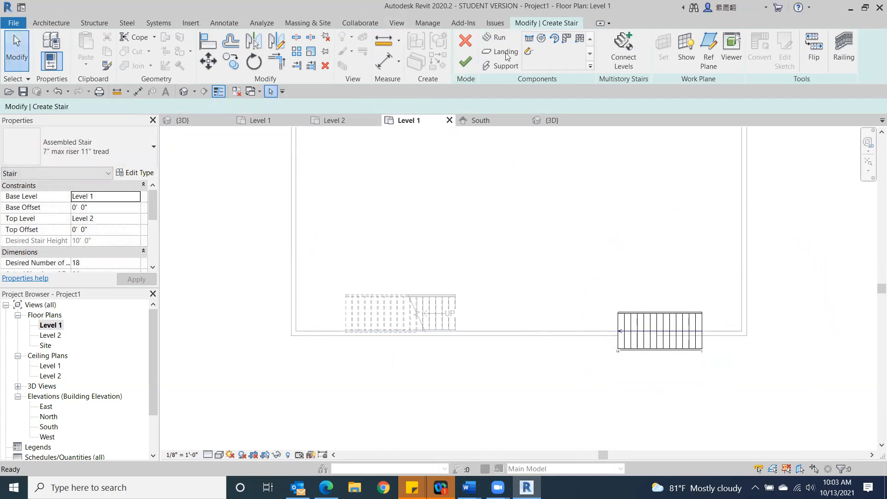
left_click(529, 40)
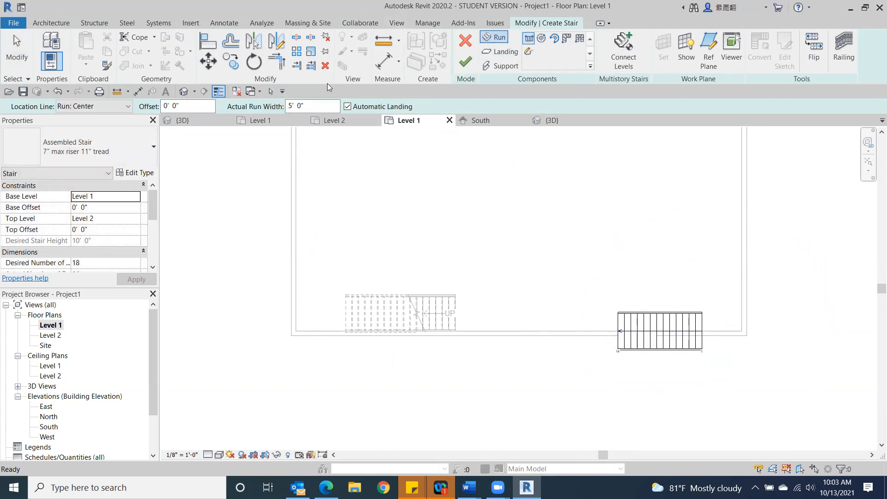
left_click_drag(317, 106, 289, 107)
type("10")
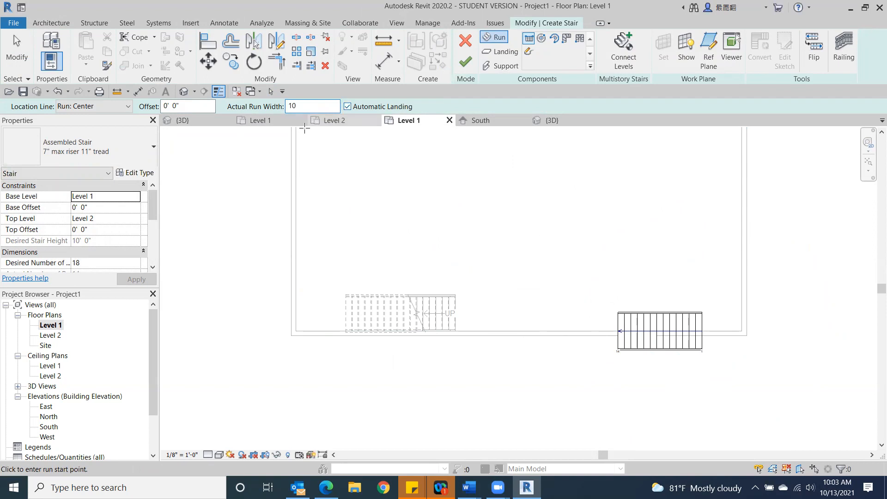
key("Return")
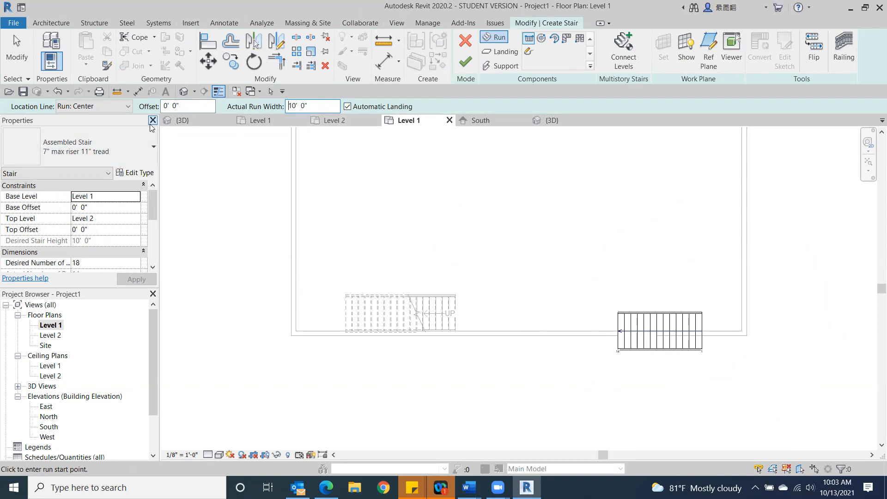
left_click(130, 107)
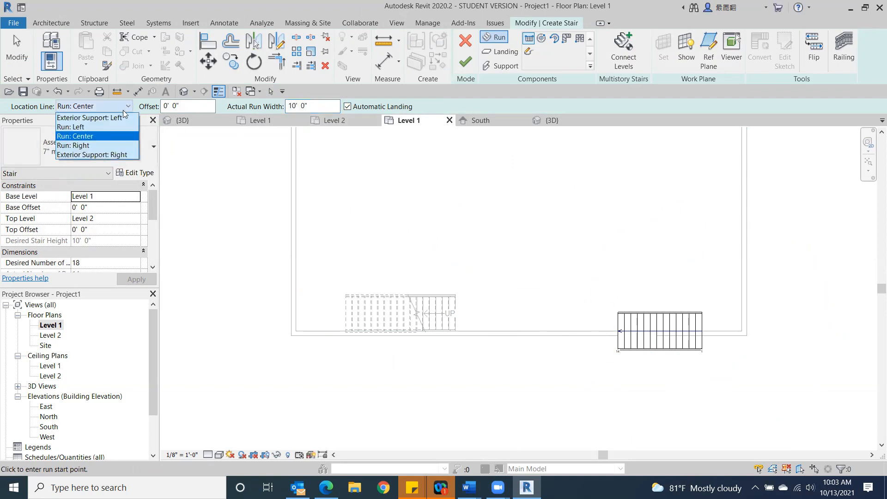
left_click(104, 143)
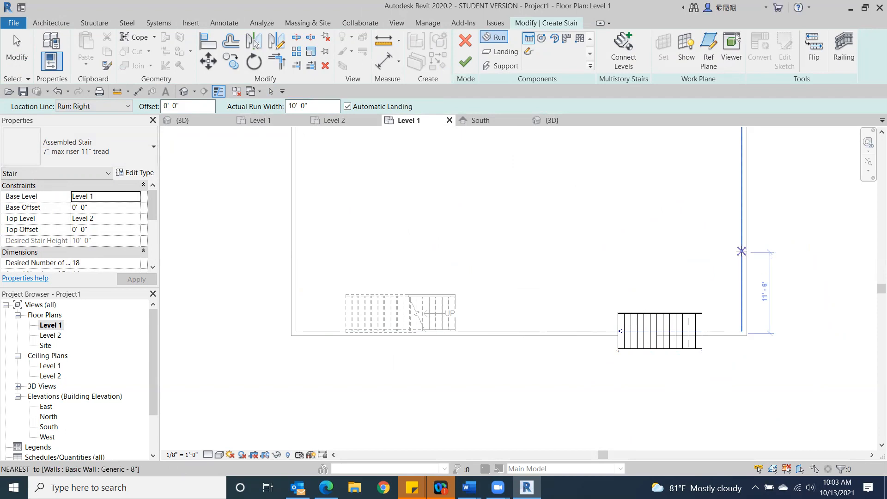
left_click(742, 251)
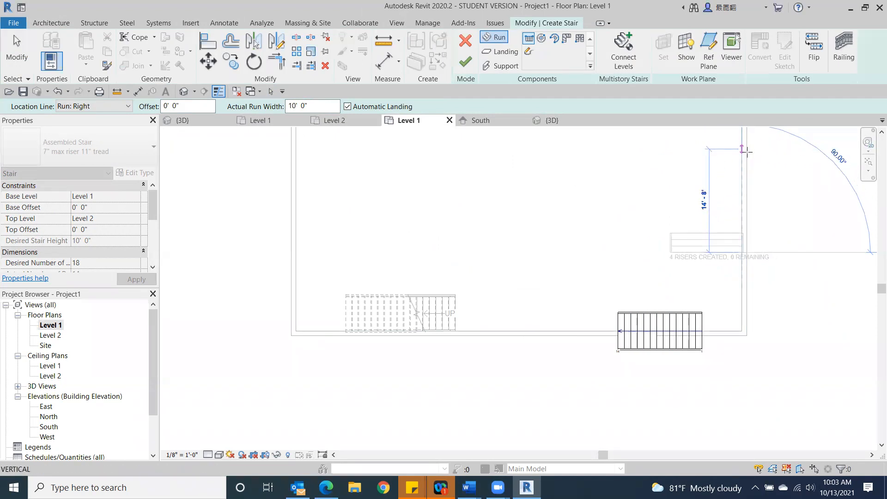
scroll(746, 149, "down", 4)
scroll(737, 168, "up", 1)
middle_click_drag(737, 167, 674, 402)
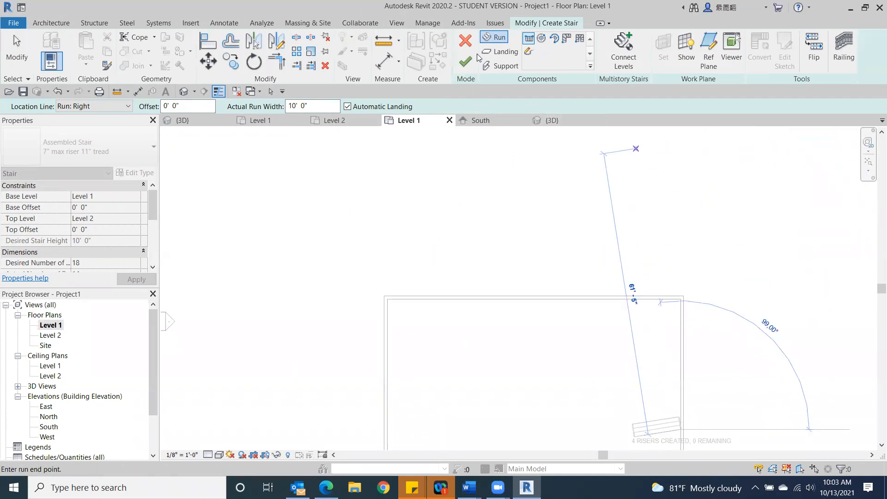
left_click(465, 41)
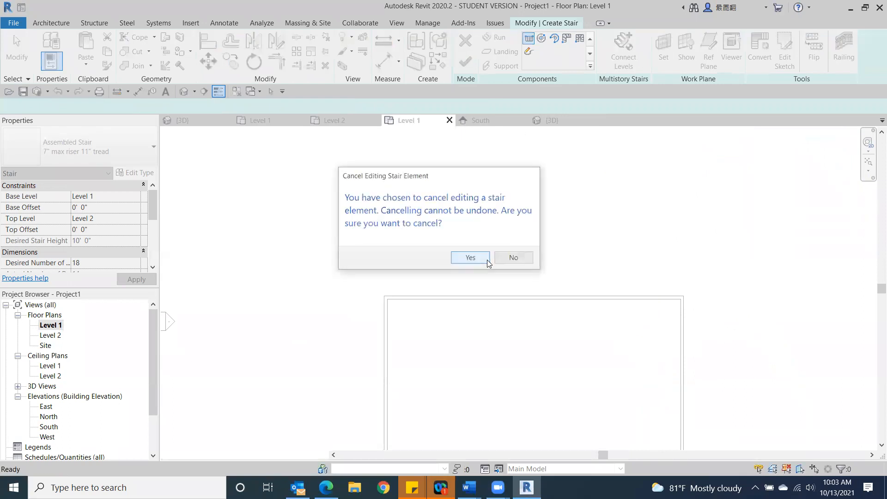
left_click(486, 260)
- Create a 10' wide straight stair with the Run: Right location line, running upward along the right wall's inner face from about 12' above the lower corner
scroll(552, 238, "down", 3)
middle_click_drag(732, 251, 653, 311)
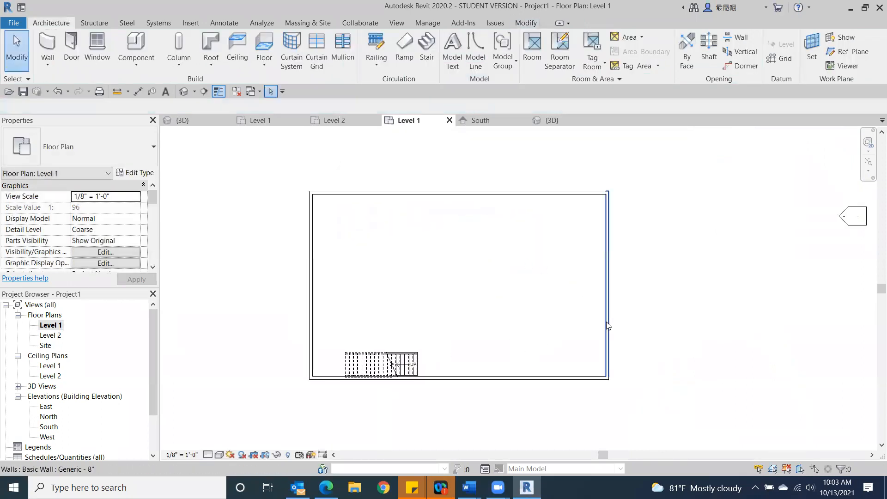
left_click(426, 44)
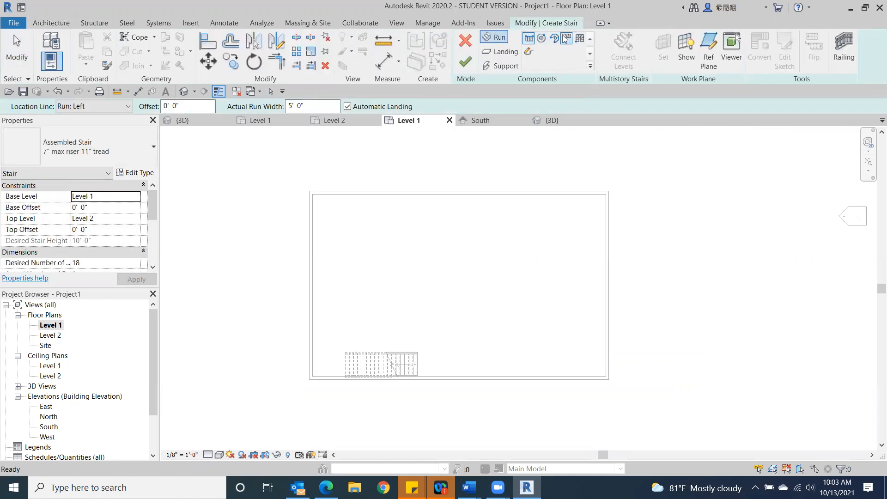
left_click(318, 103)
type("0")
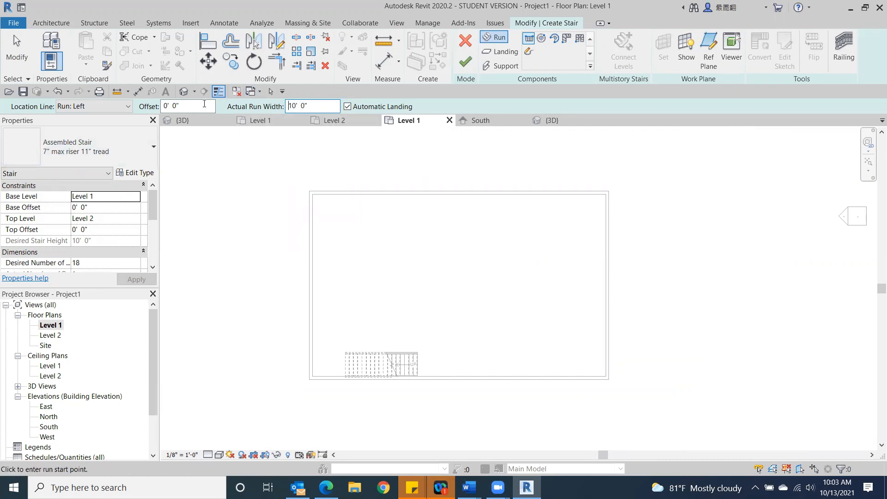
left_click(128, 106)
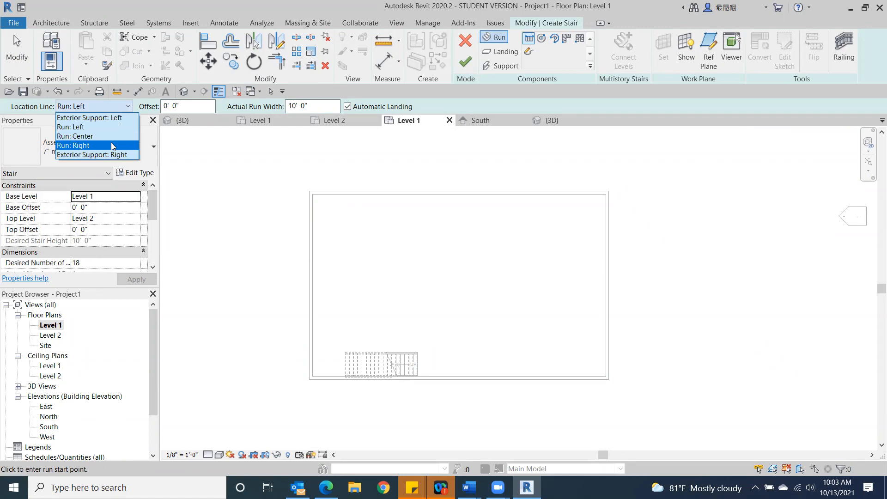
left_click(92, 145)
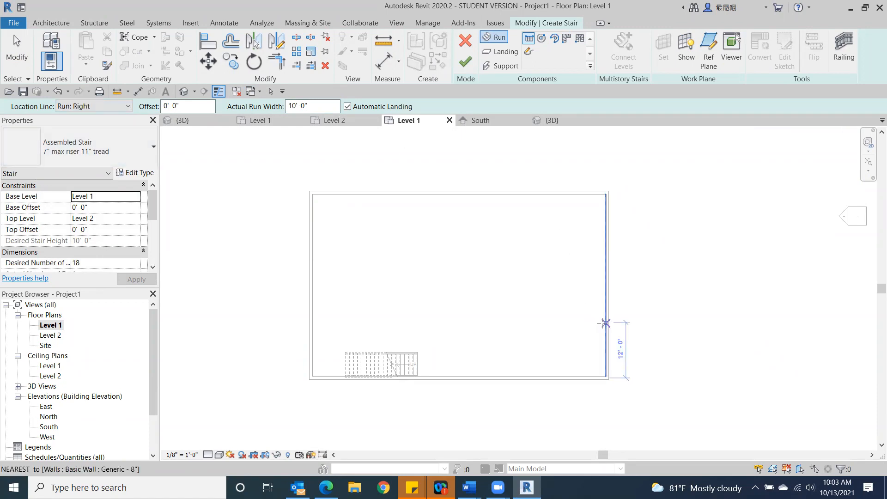
left_click(605, 322)
left_click(610, 229)
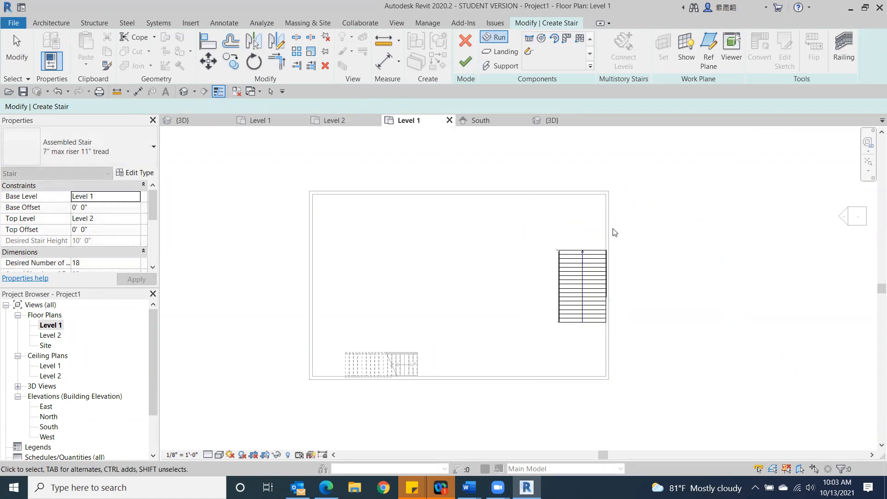
key("Escape")
left_click(465, 62)
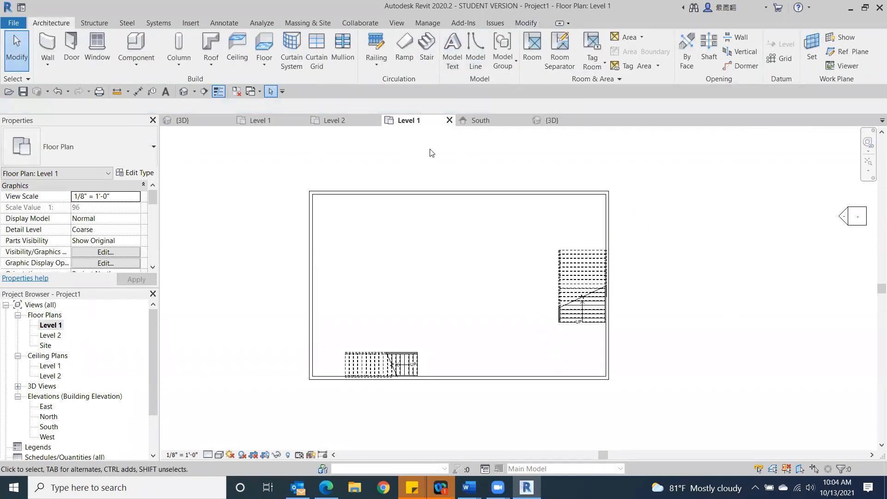
- Temporarily hide the back wall in the 3D view and inspect how both stairs sit against their walls
left_click(184, 91)
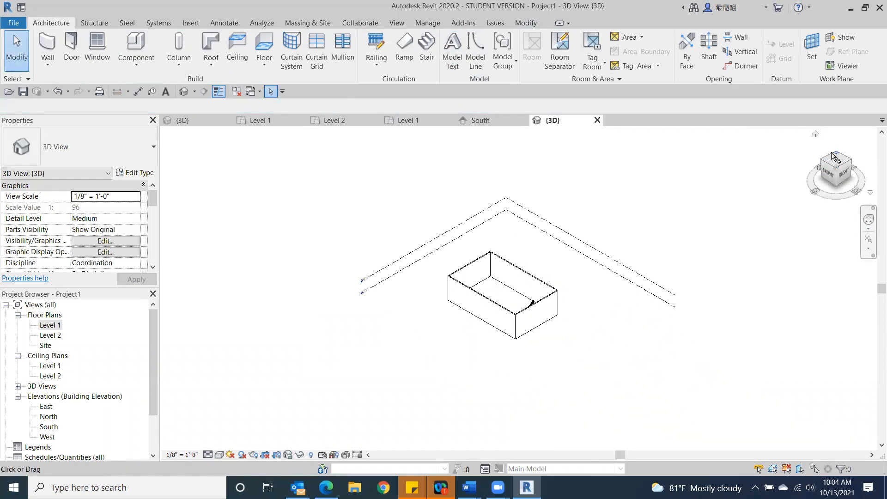
left_click(836, 152)
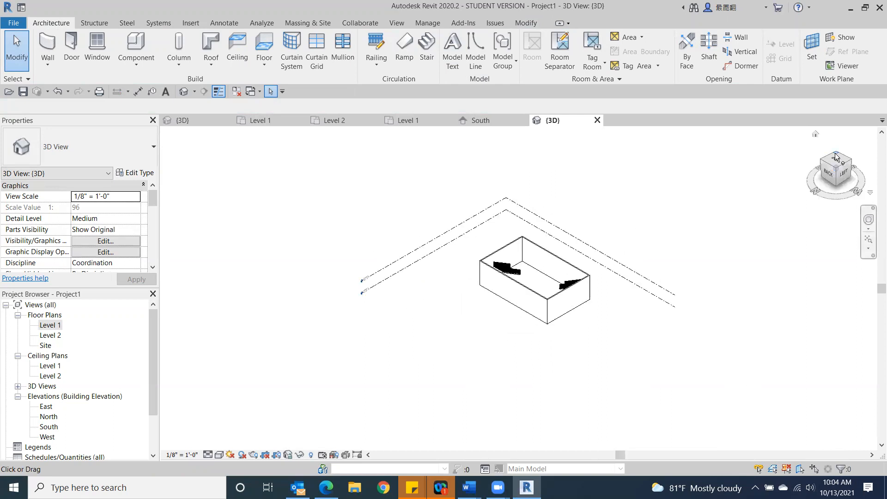
left_click(530, 298)
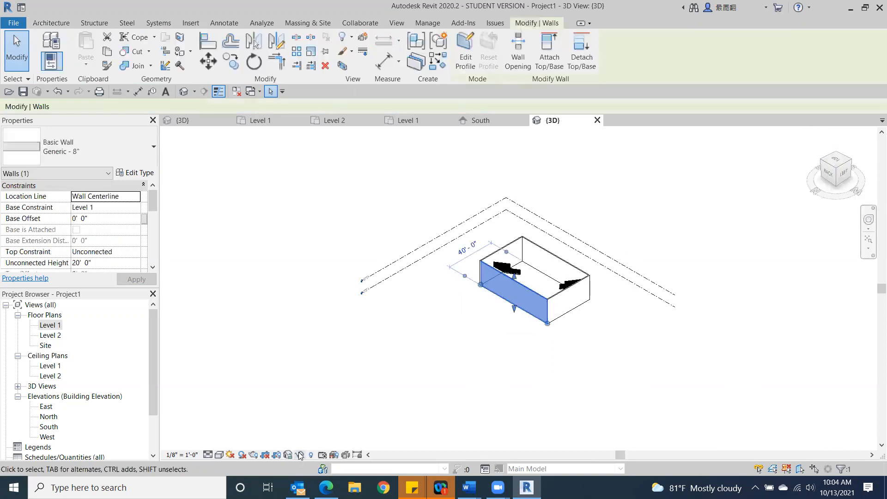
left_click(299, 455)
left_click(328, 425)
scroll(543, 293, "up", 10)
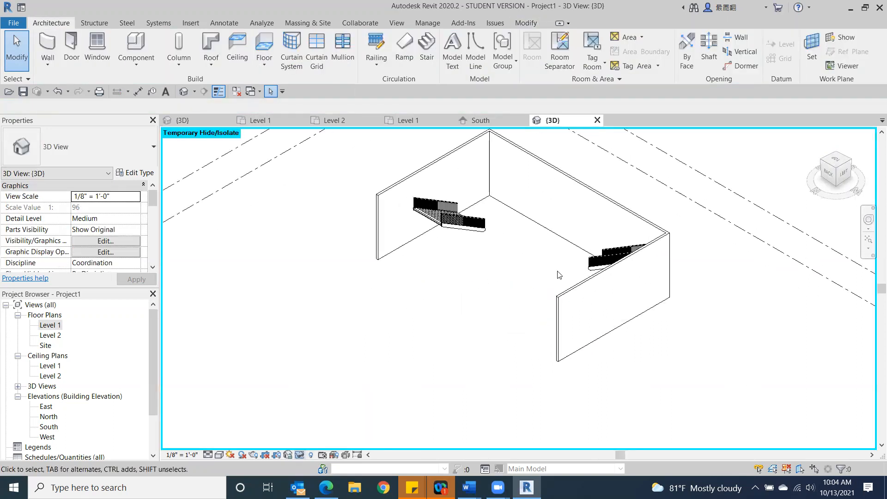
left_click(841, 170)
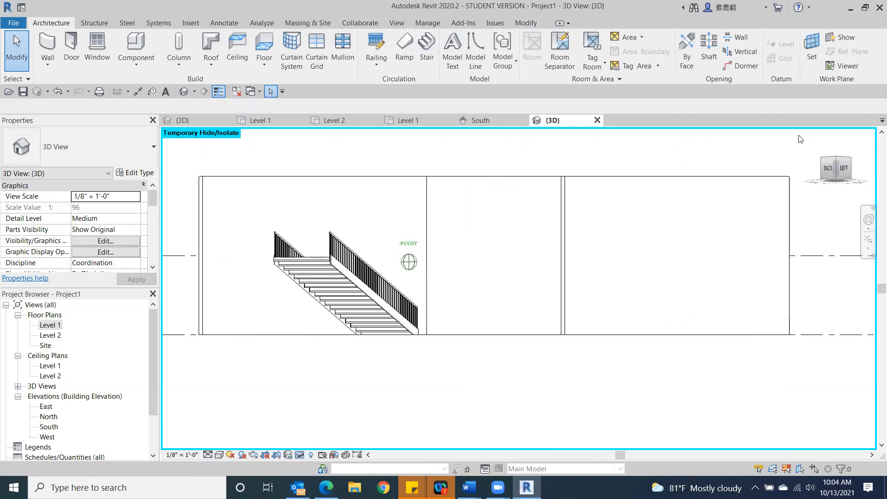
mouse_move(264, 157)
middle_mouse_down("shift")
mouse_move(319, 162)
mouse_move(179, 171)
mouse_move(822, 178)
mouse_move(646, 185)
mouse_move(240, 146)
mouse_move(393, 204)
mouse_move(573, 243)
middle_mouse_up("shift")
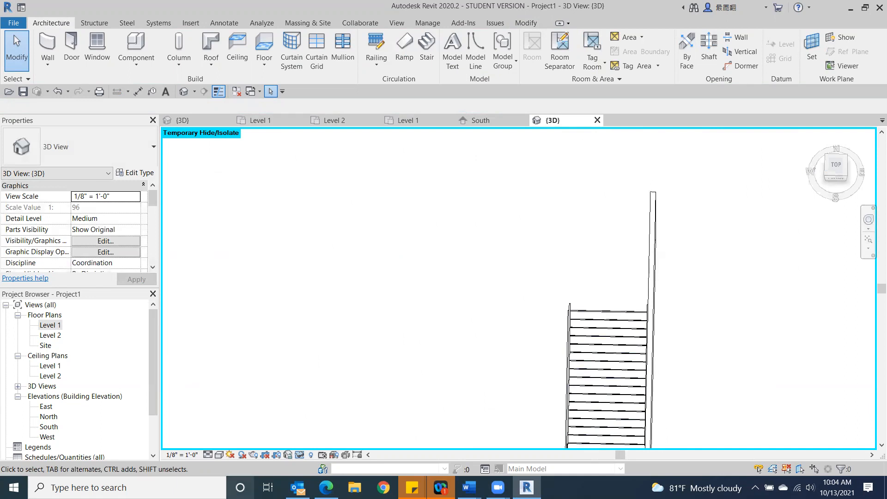
- Reset the temporary hide in the 3D view and return to the Level 1 floor plan
left_click(299, 456)
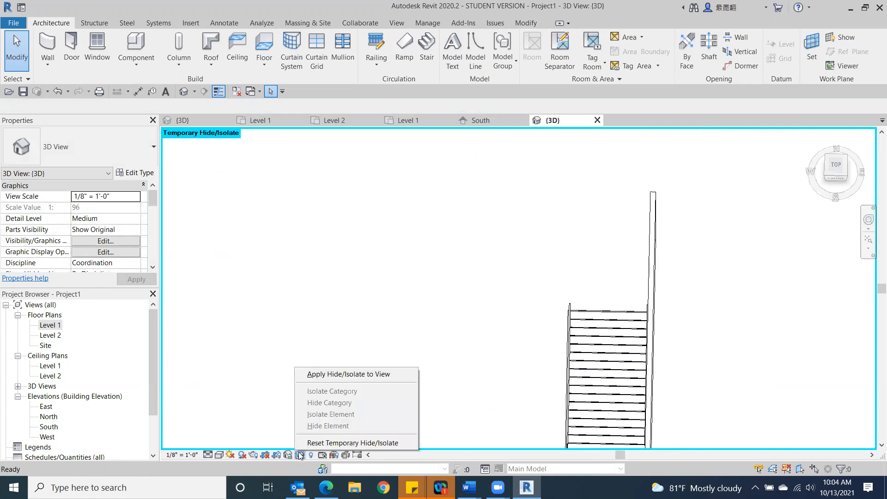
left_click(352, 442)
scroll(267, 317, "down", 3)
left_click(49, 326)
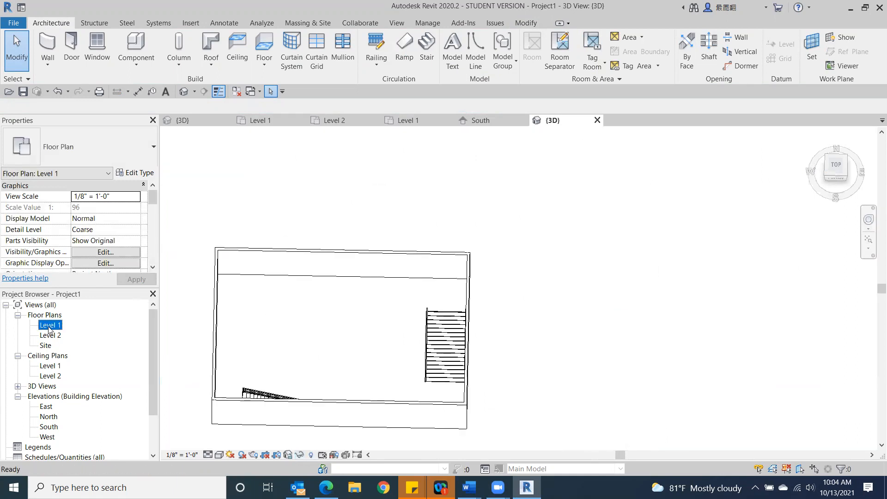
double_click(49, 326)
- Create a 4' wide L-shape winder stair with the Run: Right location line, fitted into the room's upper-left inner corner
left_click(94, 23)
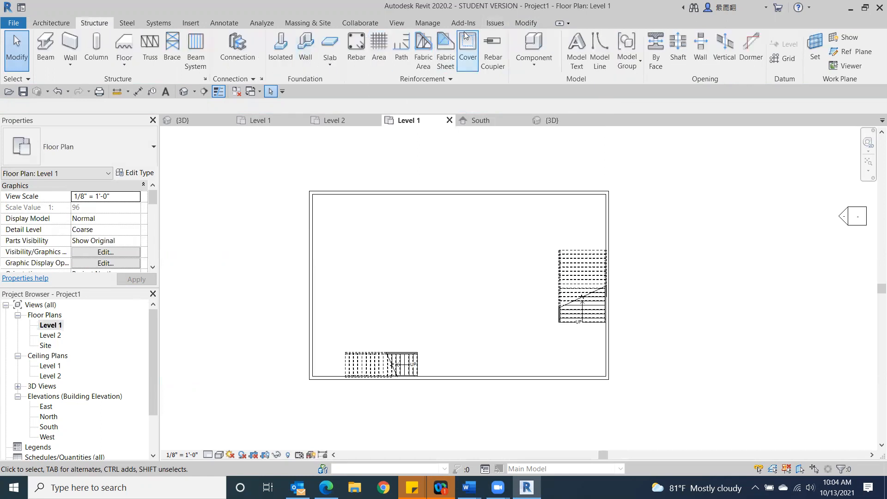
left_click(68, 22)
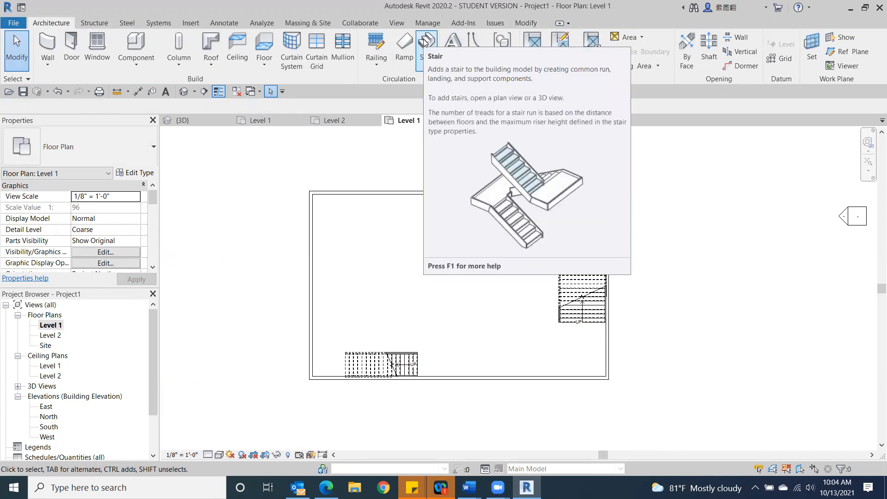
left_click(424, 40)
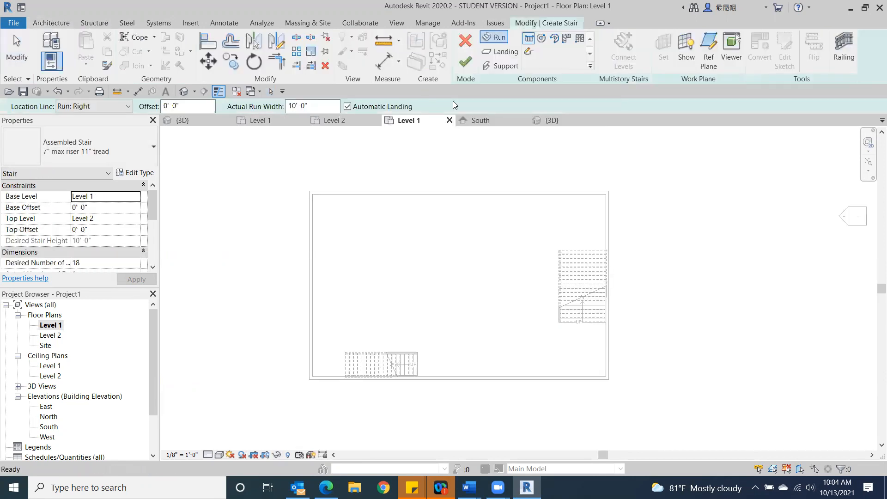
left_click(565, 40)
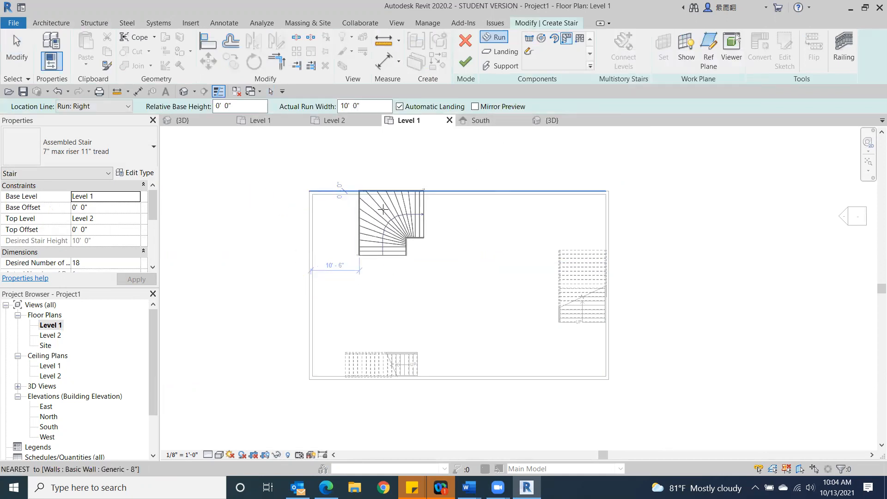
left_click_drag(368, 107, 330, 113)
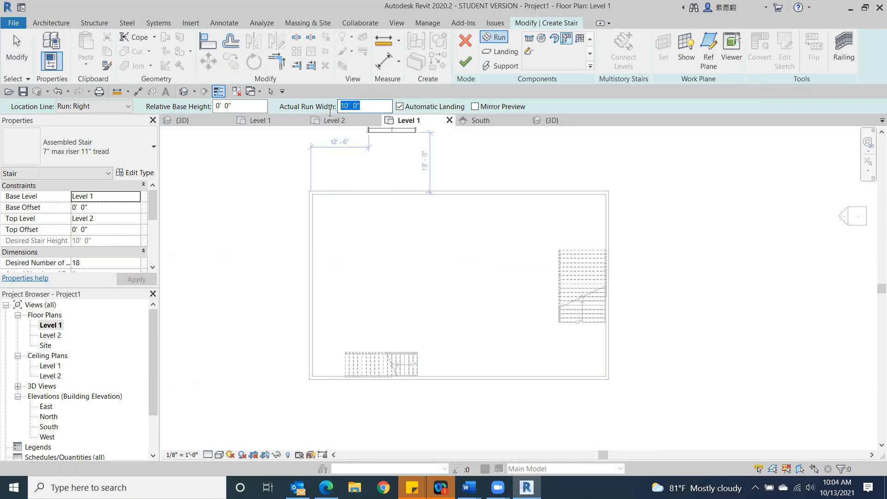
type("4")
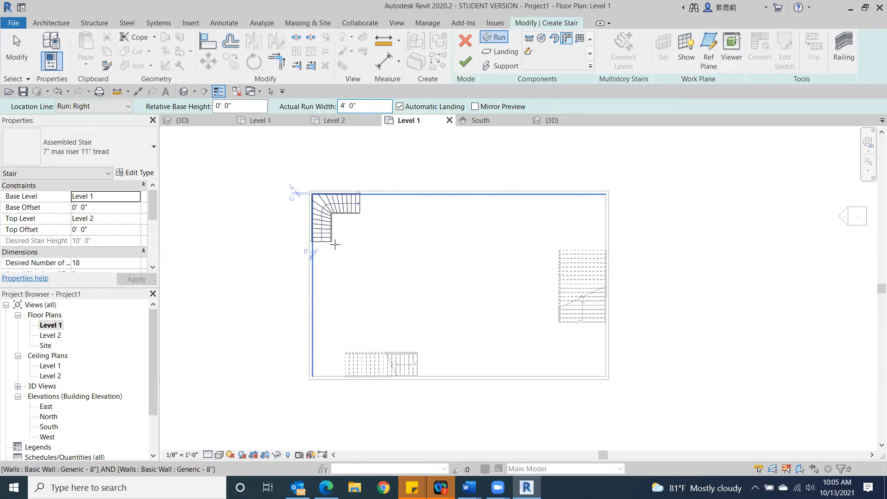
left_click(335, 244)
key("Escape")
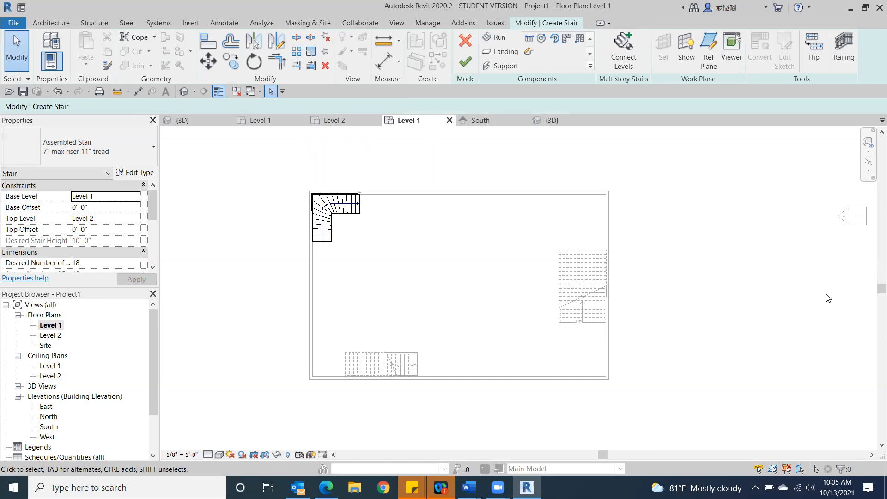
left_click(470, 67)
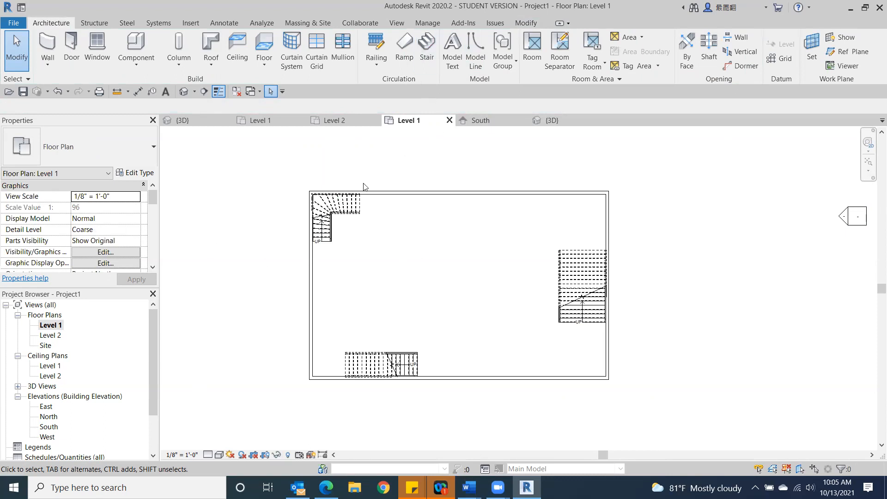
- Create a 4' wide full-step spiral stair with a radius of about 5' near the middle of the room and show the model in 3D
left_click(425, 45)
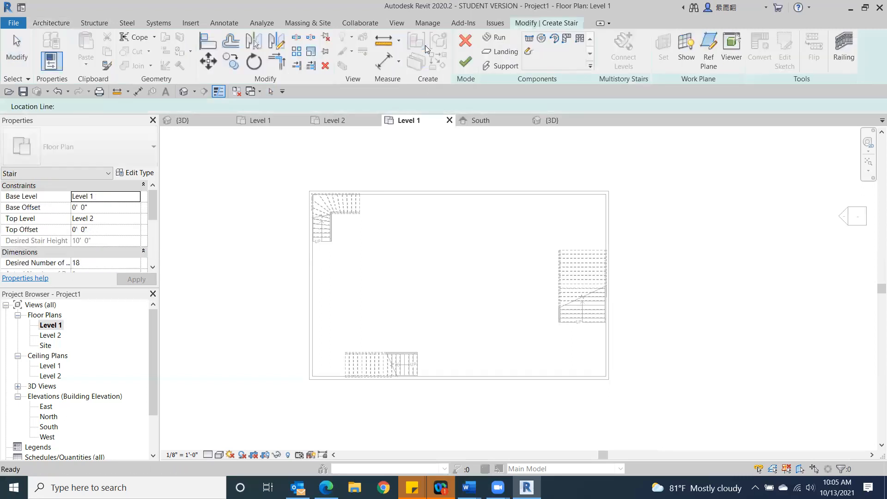
left_click(541, 41)
left_click(424, 271)
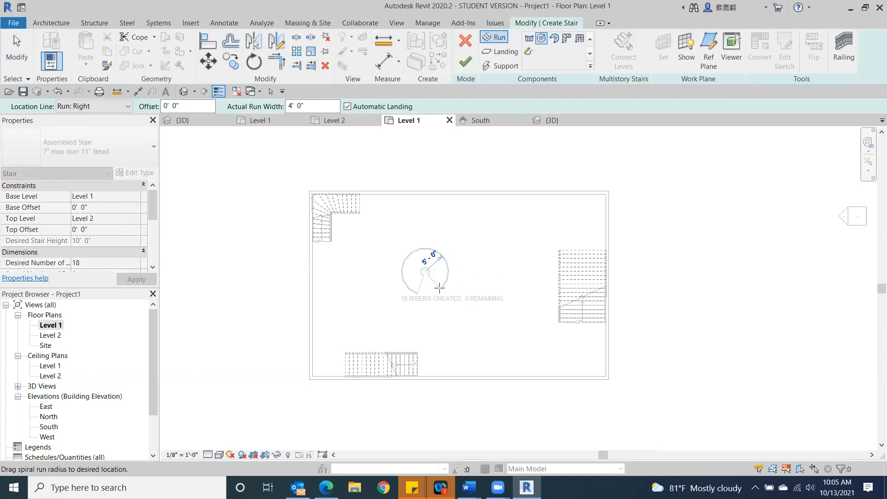
left_click(439, 288)
key("Escape")
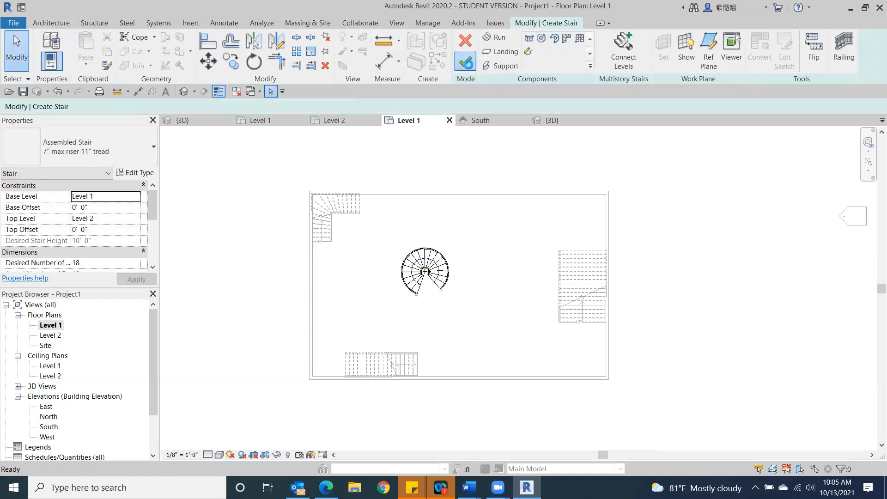
left_click(465, 63)
left_click(184, 91)
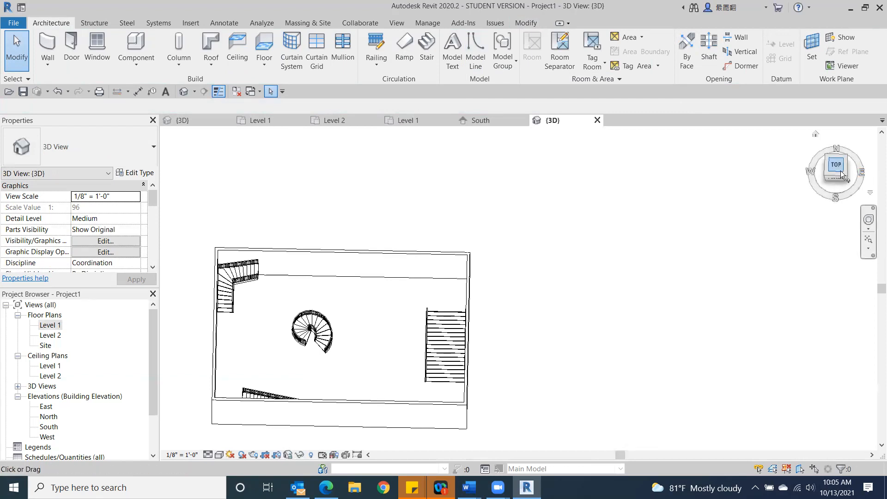
- Temporarily hide the front wall in the 3D view and inspect the four stairs from the front and above
mouse_move(845, 179)
left_mouse_down()
mouse_move(826, 167)
mouse_move(828, 183)
left_mouse_up()
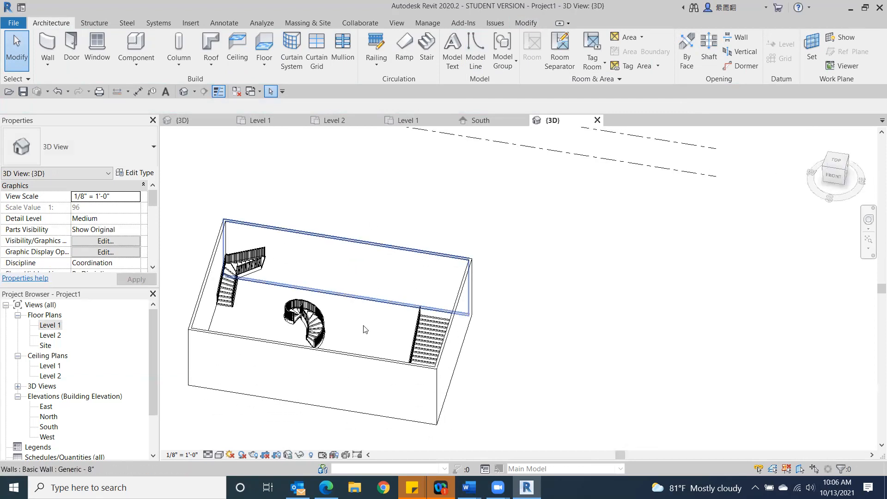
left_click(338, 365)
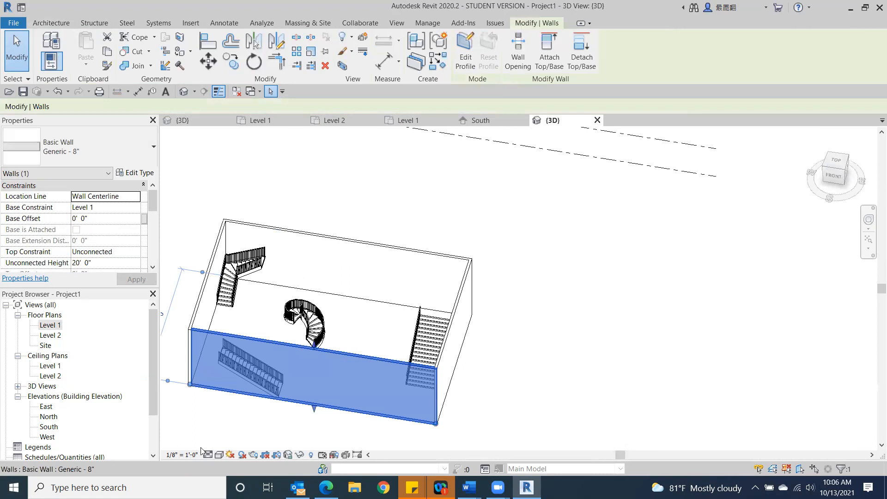
left_click(299, 455)
left_click(314, 424)
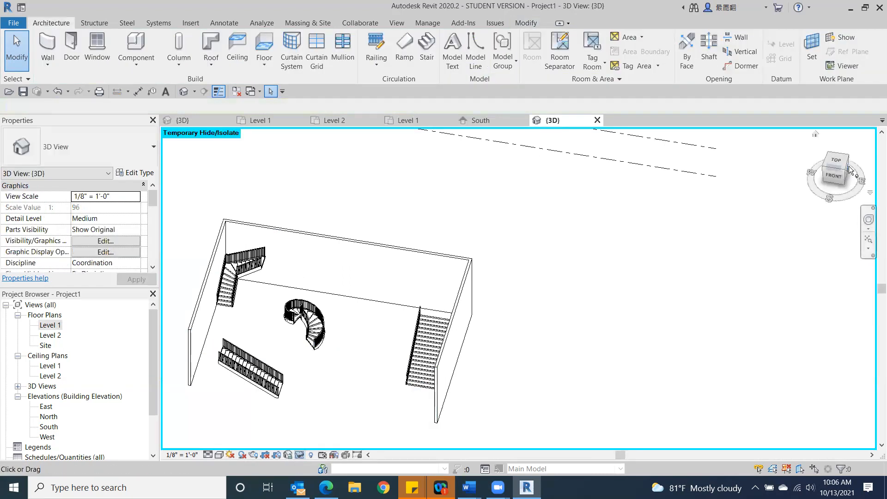
mouse_move(830, 172)
left_mouse_down()
mouse_move(788, 145)
mouse_move(784, 132)
mouse_move(165, 448)
mouse_move(178, 139)
left_mouse_up()
mouse_move(177, 138)
middle_mouse_down("shift")
mouse_move(759, 152)
mouse_move(631, 146)
mouse_move(689, 165)
mouse_move(816, 162)
mouse_move(845, 187)
middle_mouse_up("shift")
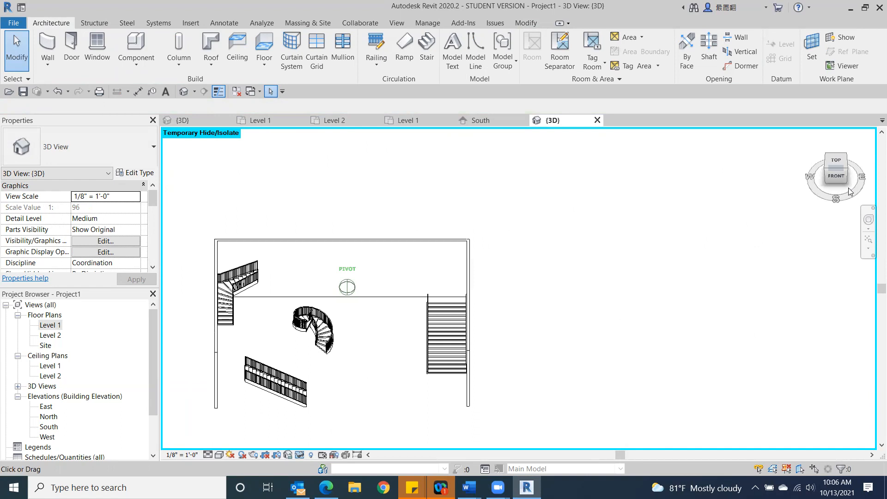
middle_click_drag(809, 200, 739, 203, "shift")
mouse_move(738, 202)
middle_mouse_down("shift")
mouse_move(849, 194)
mouse_move(179, 188)
mouse_move(814, 193)
mouse_move(196, 194)
mouse_move(279, 196)
mouse_move(206, 202)
middle_mouse_up("shift")
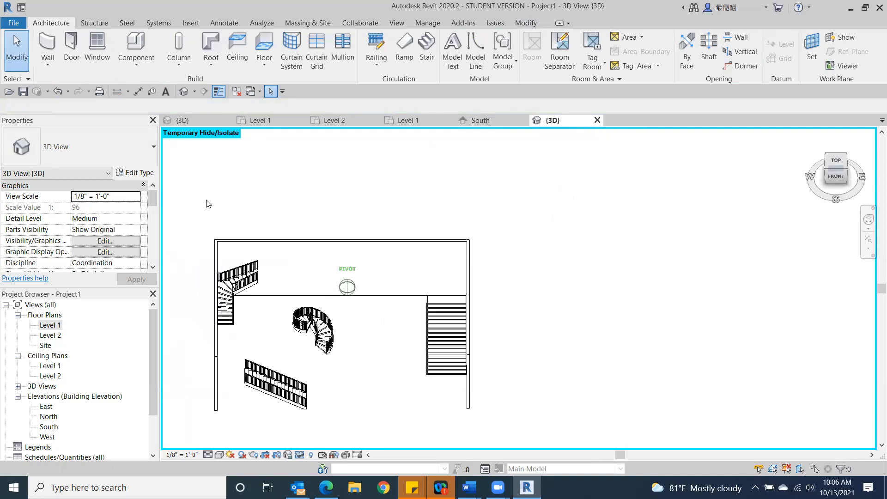
- Return to the Level 1 floor plan and delete the L-shape winder, the spiral stair and both straight stairs
double_click(45, 324)
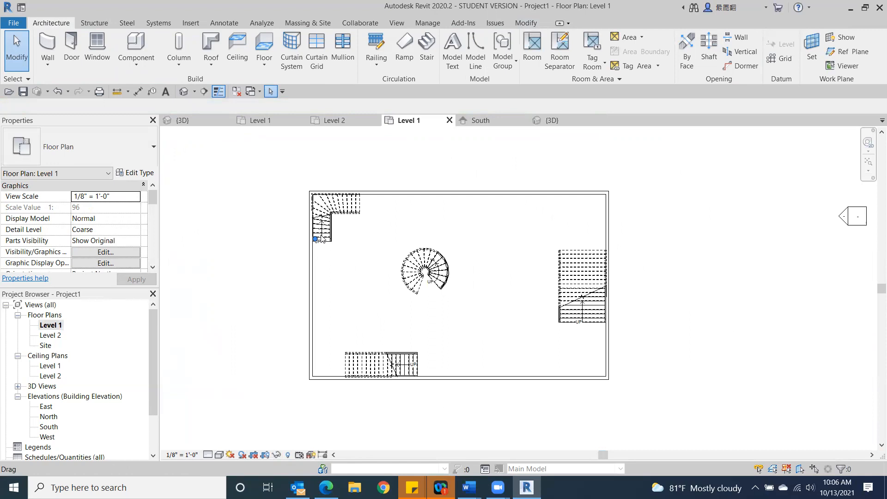
left_click(339, 220)
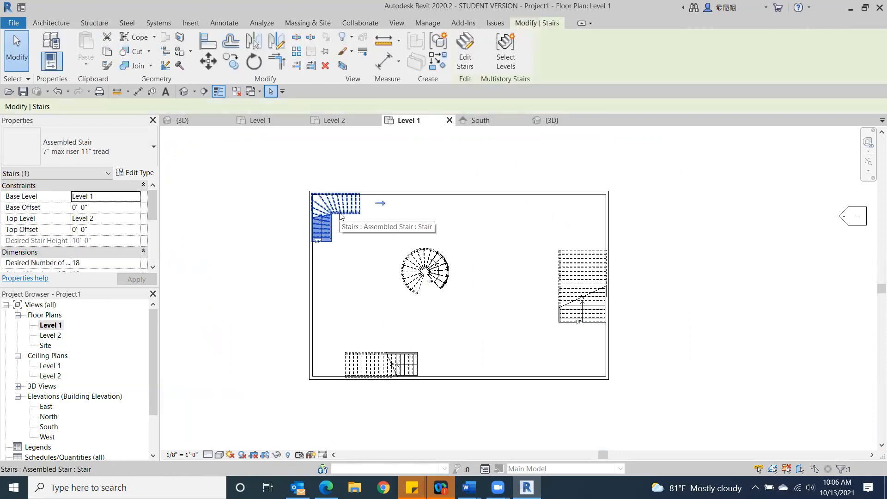
left_click(334, 233)
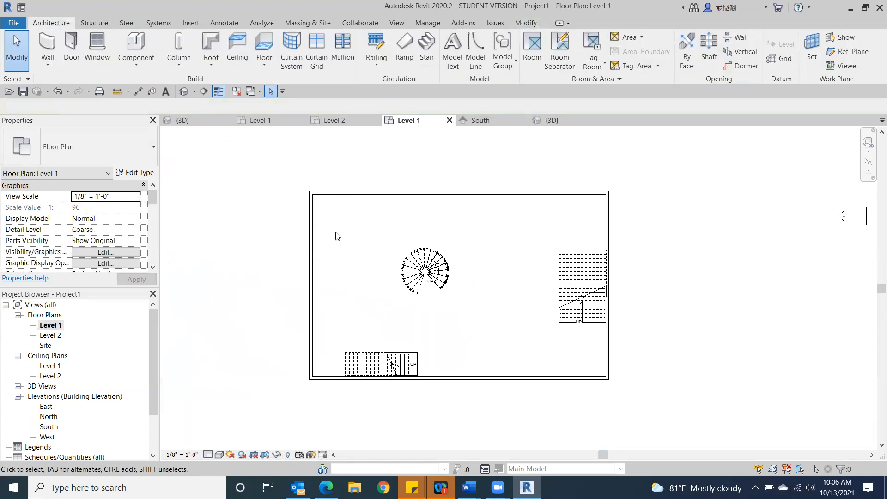
left_click(392, 270)
left_click(382, 307)
left_click(412, 292)
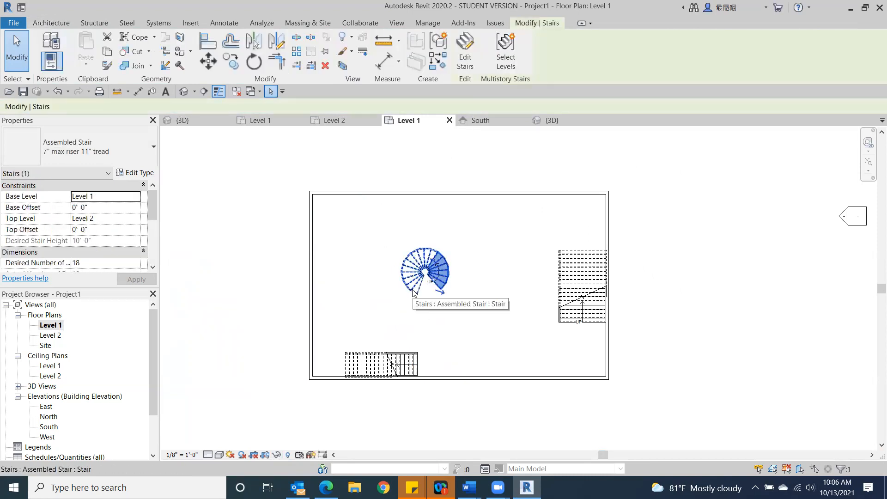
key("Delete")
left_click(391, 365)
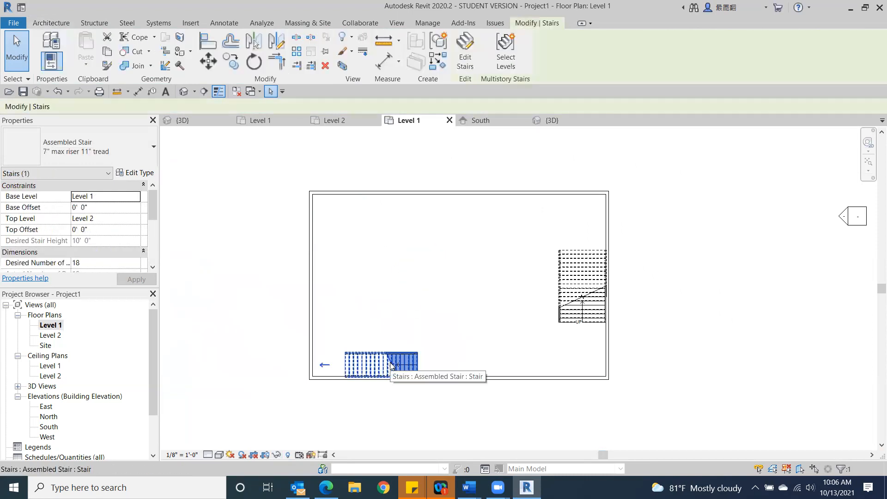
key("Delete")
left_click(571, 292)
key("Delete")
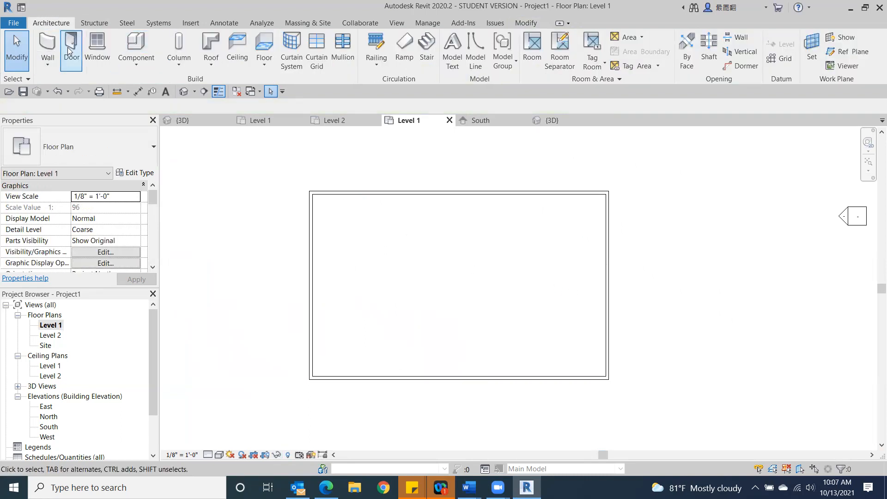
- Draw two Generic - 8" walls that enclose a stair room about 12' wide in the upper-left corner of the building
left_click(48, 46)
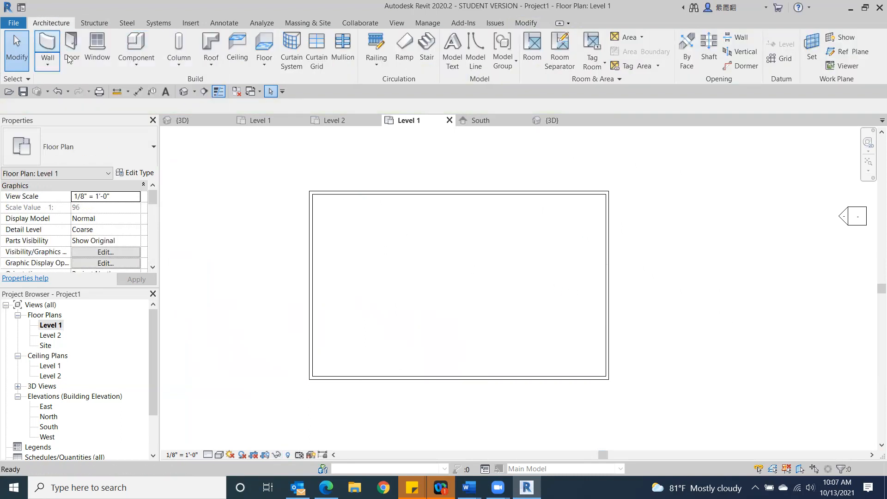
left_click(365, 192)
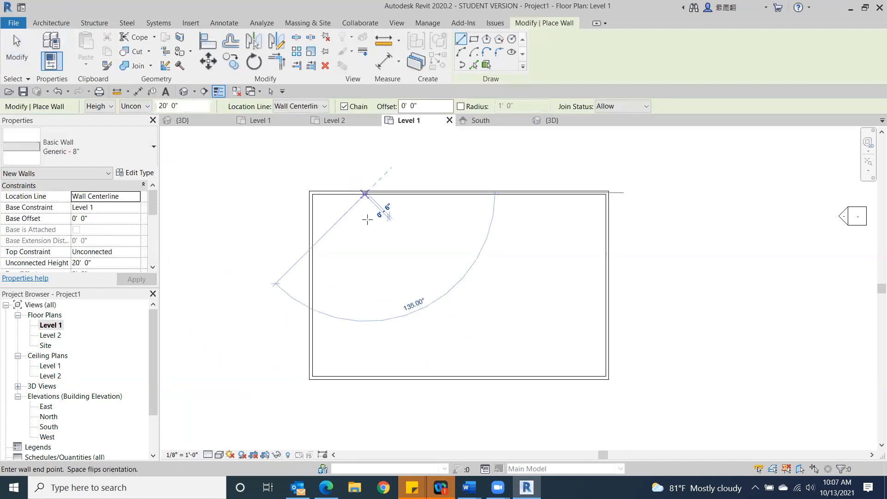
left_click(366, 278)
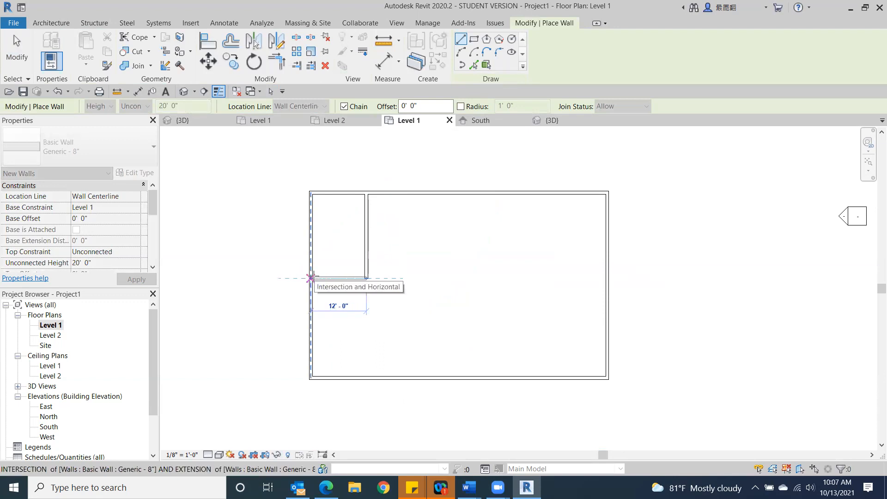
left_click(311, 277)
left_click(15, 41)
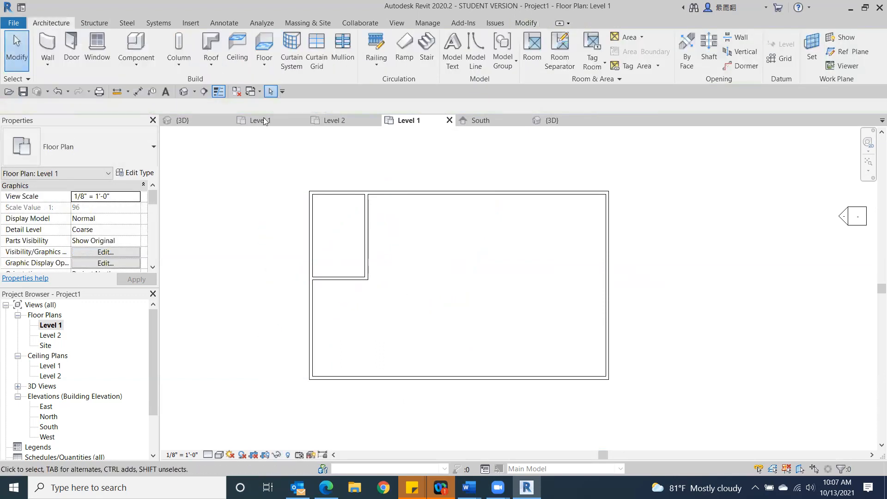
- Start a stair in the new corner room with the location line set to Run: Left
scroll(311, 217, "up", 2)
scroll(377, 205, "up", 1)
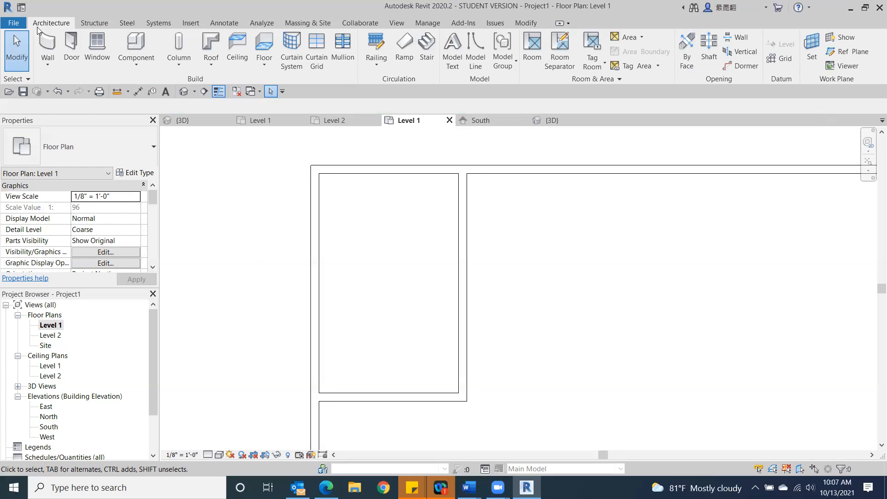
left_click(428, 55)
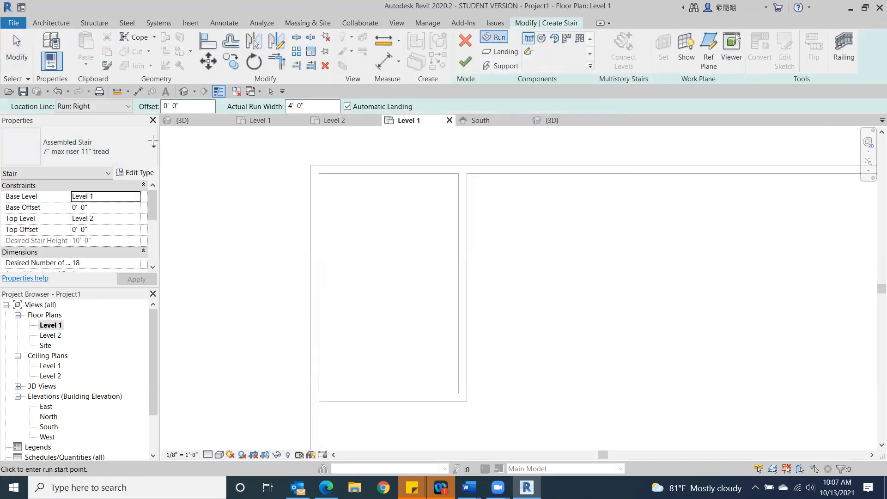
left_click(128, 107)
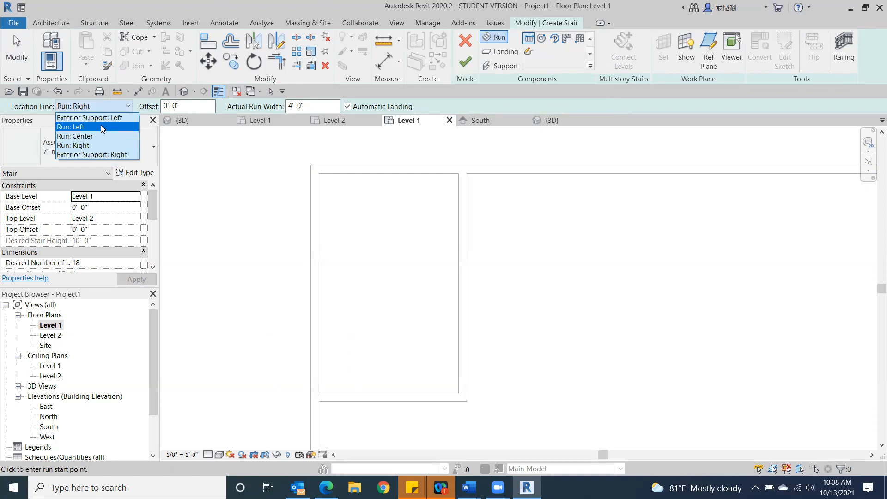
left_click(101, 125)
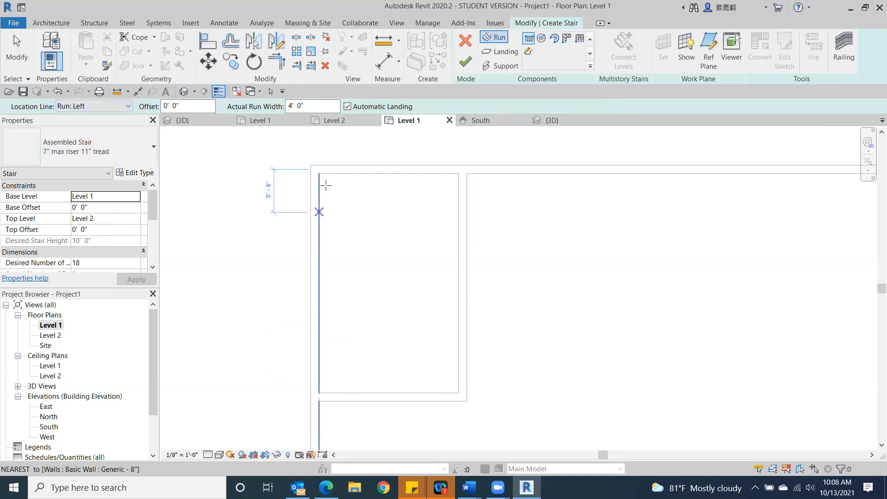
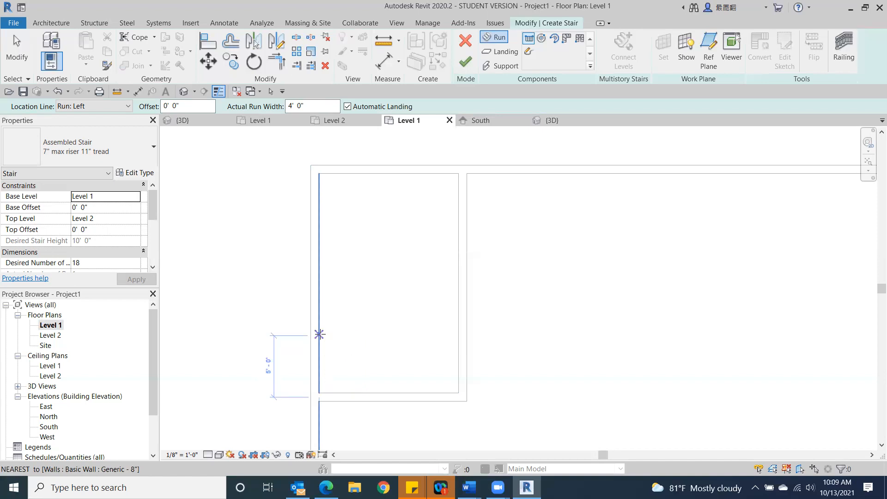
- Try a U-shape stair with two opposite 9-riser runs about 7'-4" long, starting 5' from the room's lower wall along its left wall
left_click(319, 334)
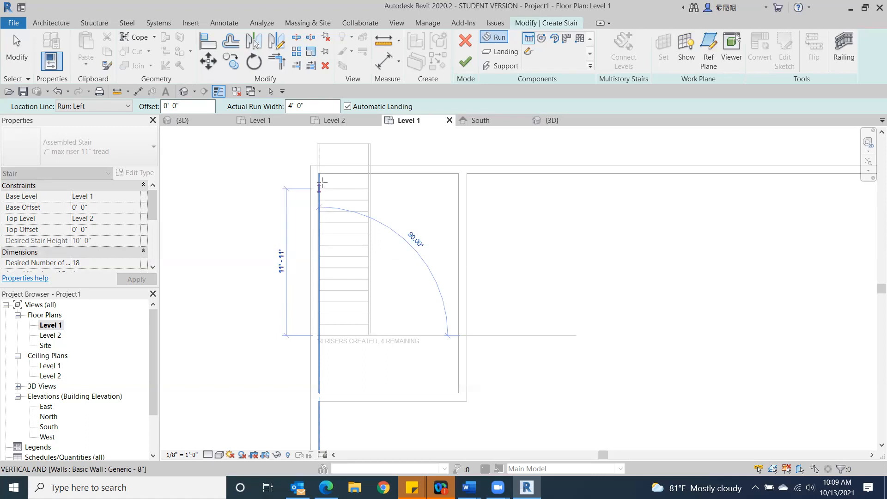
left_click(318, 246)
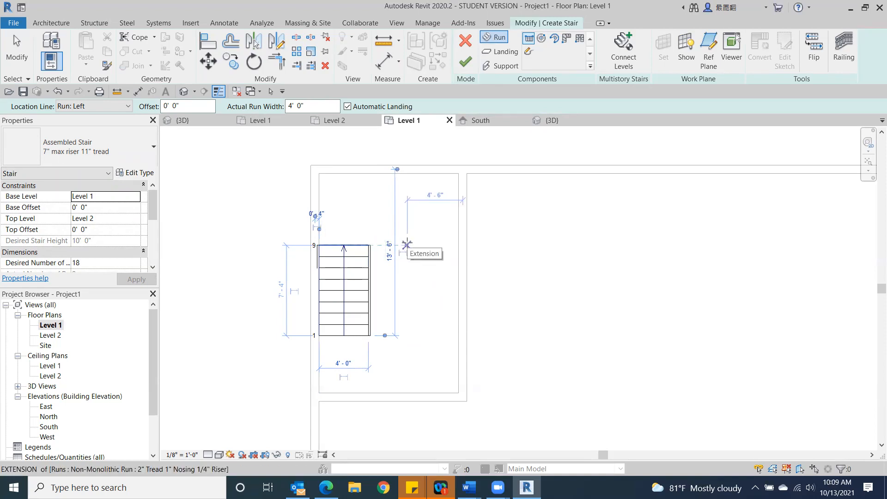
left_click(406, 244)
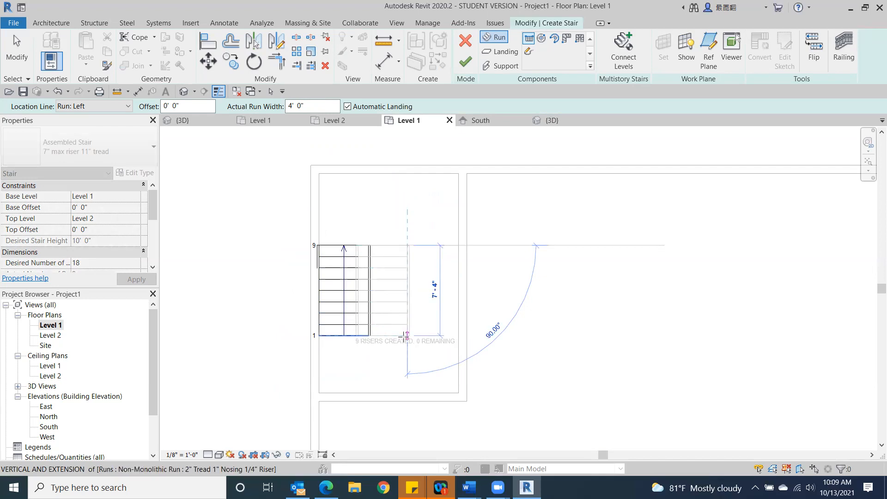
left_click(407, 334)
key("Escape")
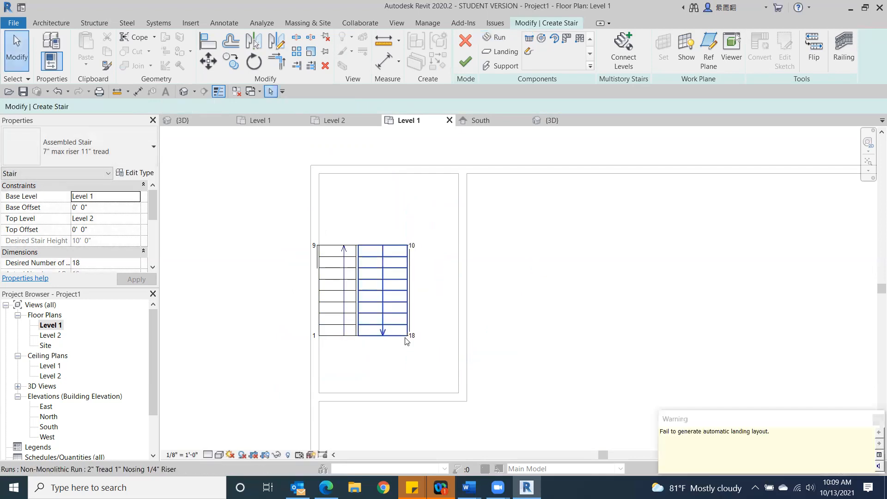
left_click(470, 66)
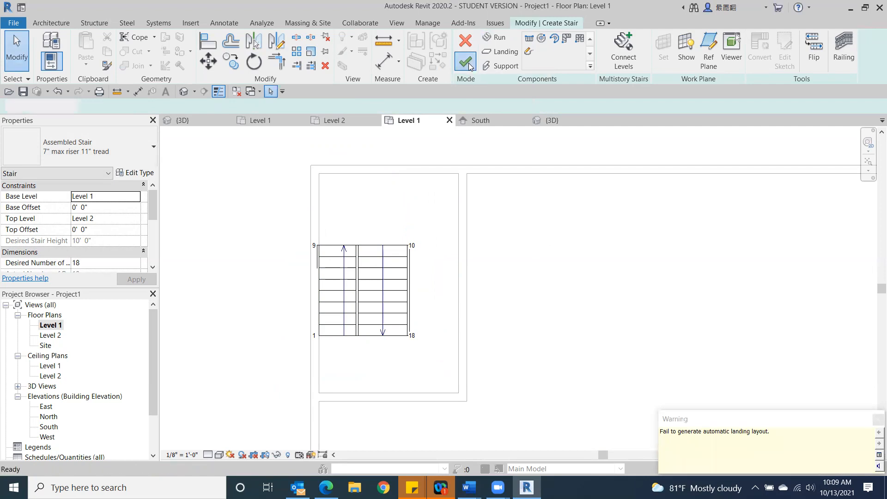
- Show the stair in 3D, examine from above how its two runs meet, and delete it
left_click(183, 91)
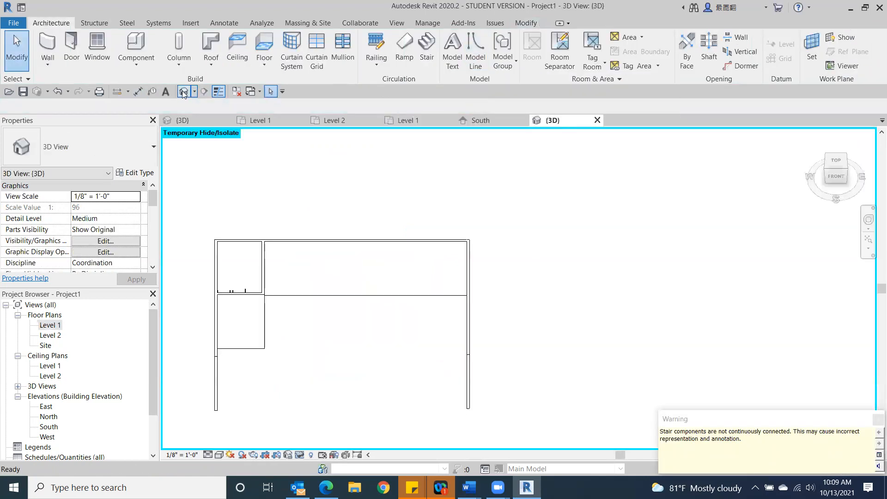
left_click(841, 159)
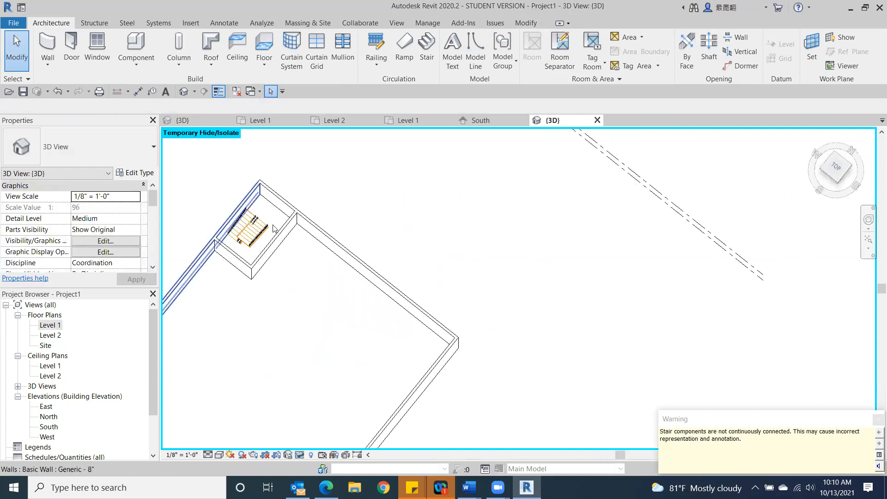
scroll(275, 228, "up", 5)
scroll(412, 240, "up", 4)
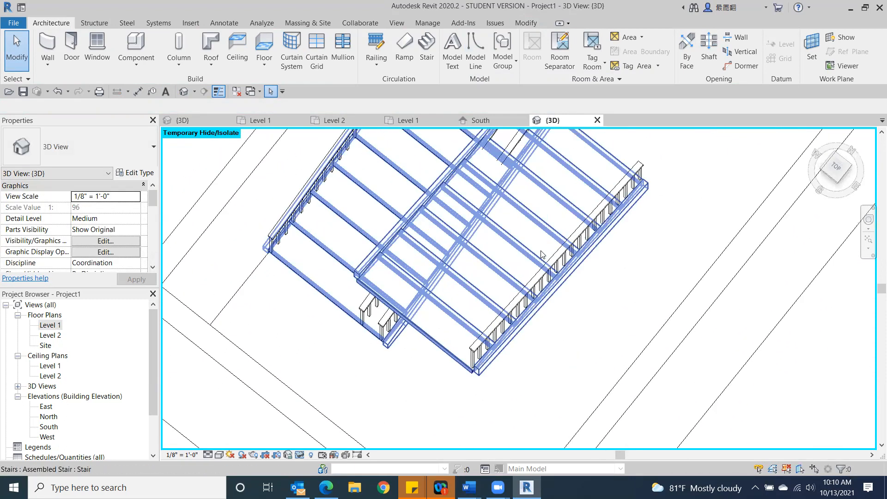
scroll(600, 318, "down", 3)
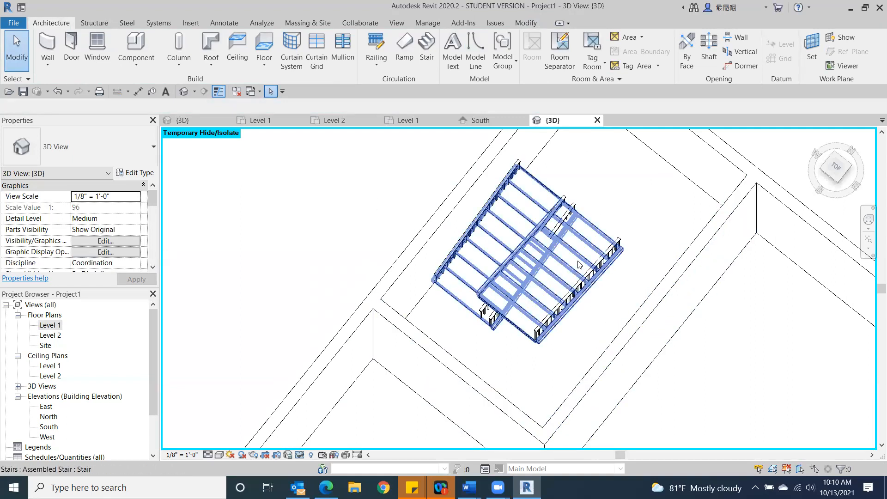
left_click(561, 259)
key("Delete")
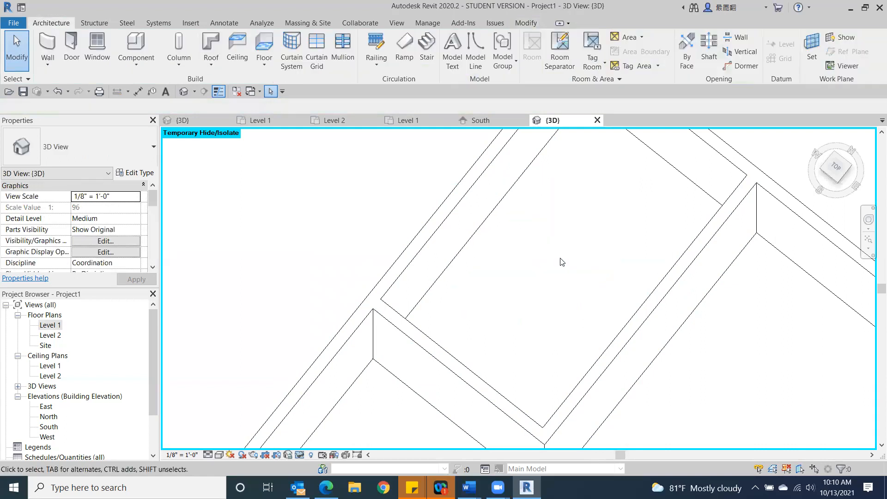
- In the Level 1 plan, start a stair with a 9-riser run about 7'-4" long up the room's left wall, starting 12' below the upper wall
left_click(53, 326)
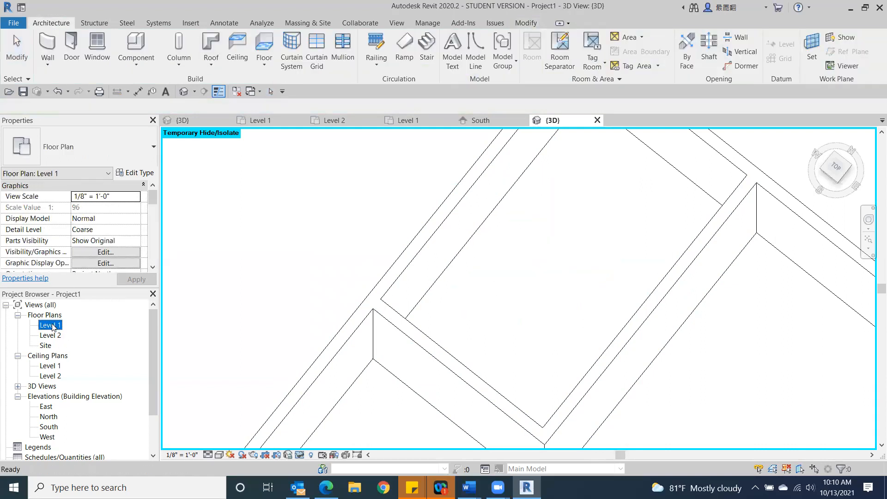
left_click(53, 326)
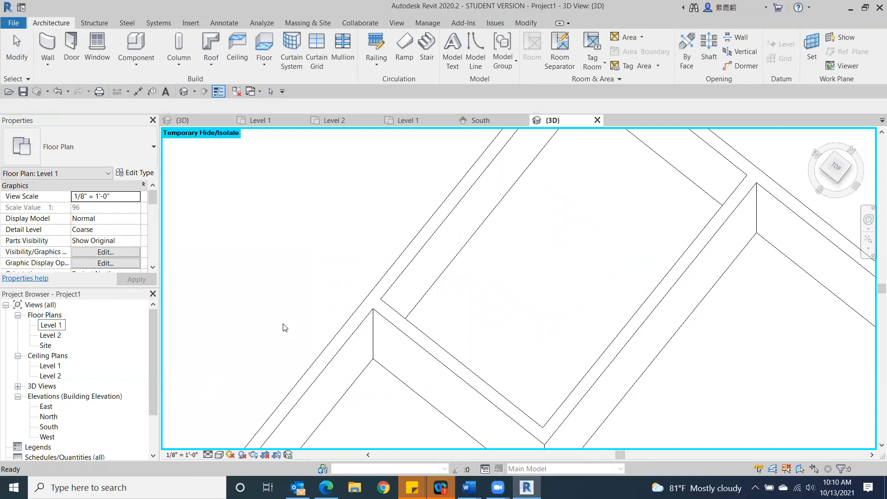
left_click(318, 337)
double_click(49, 326)
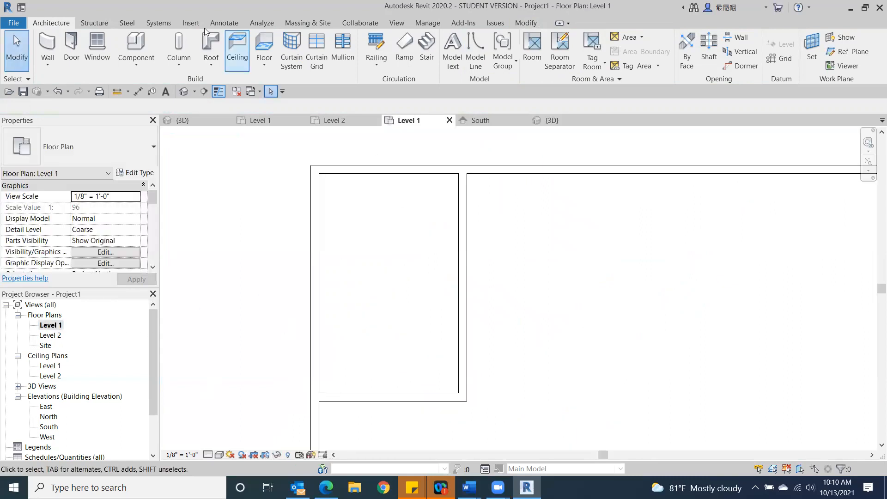
left_click(423, 52)
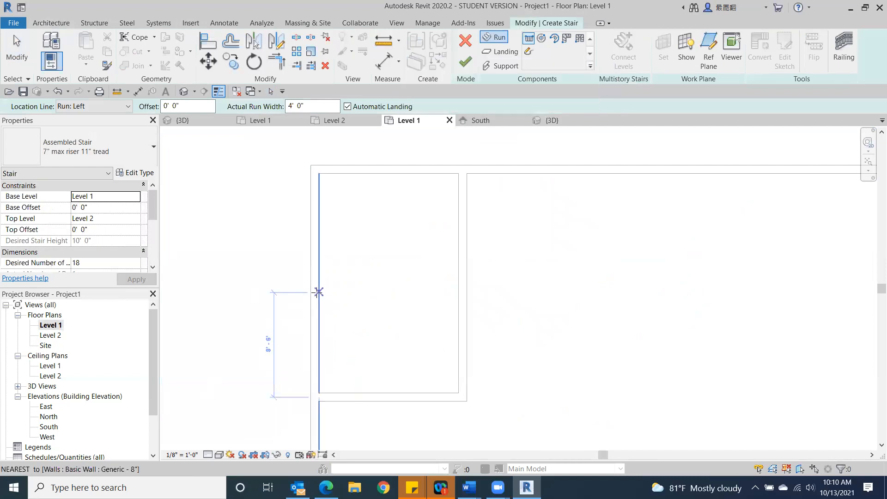
left_click(319, 318)
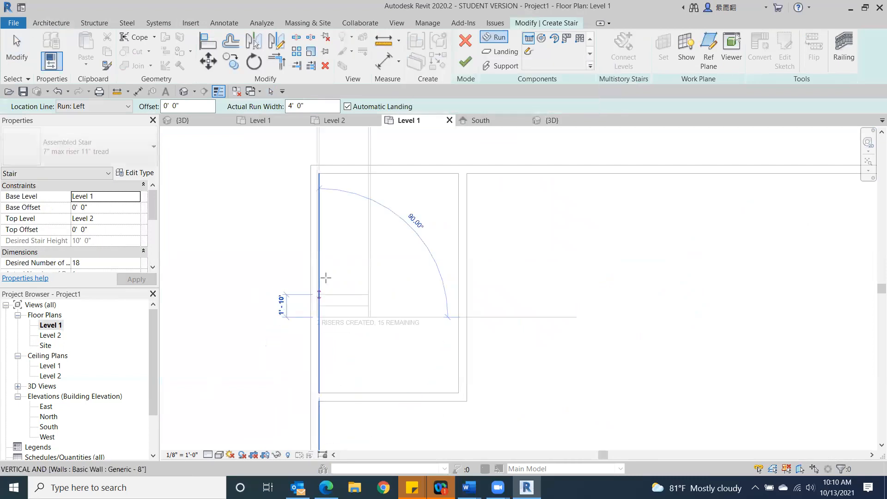
left_click(319, 226)
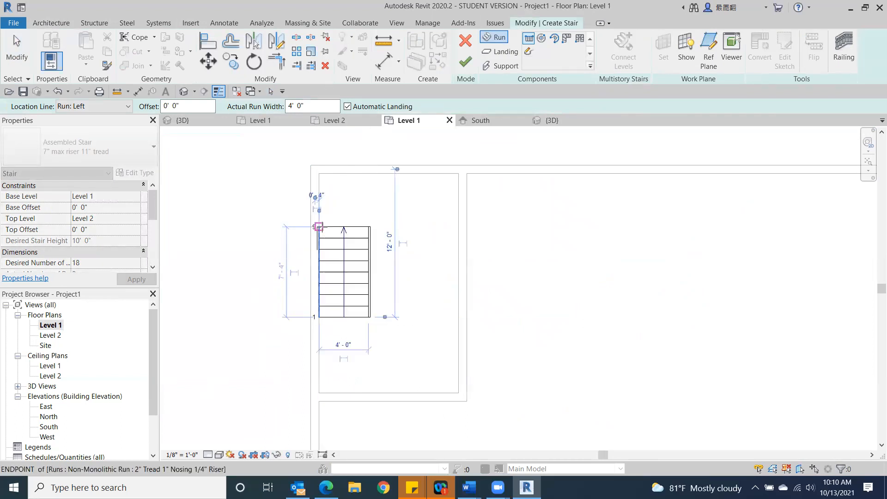
- Add the opposite run of 9 risers down the room's right wall, level with the first run, and finish the U-shape landing stair
left_click(457, 226)
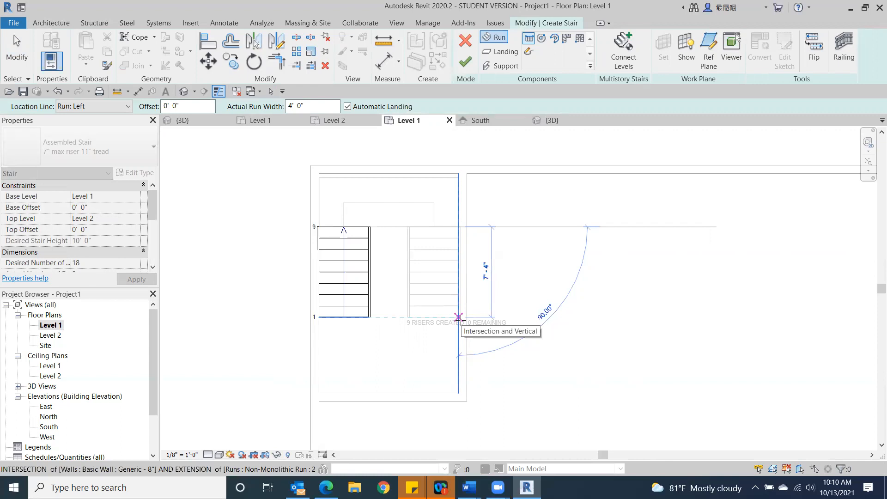
left_click(459, 317)
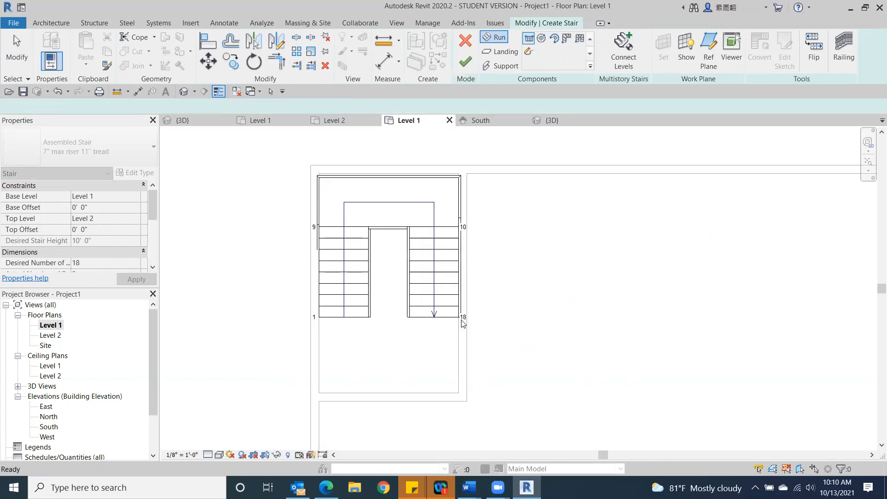
key("Escape")
key("Escape")
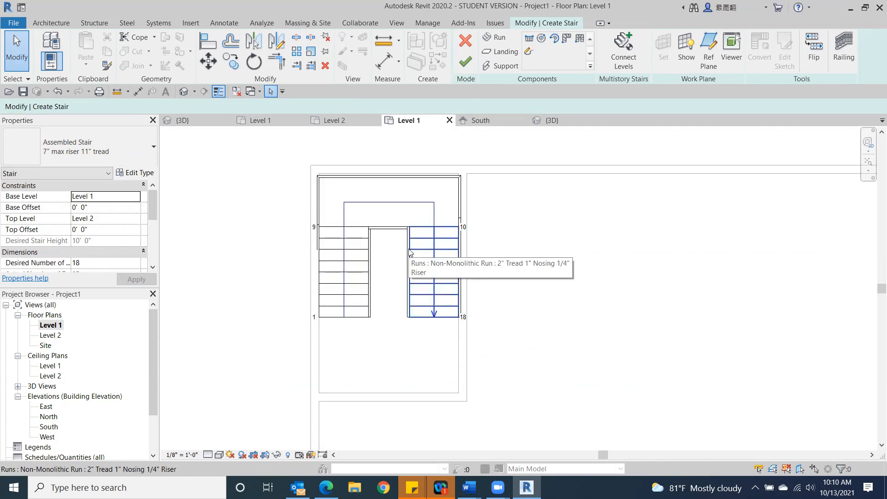
left_click(468, 68)
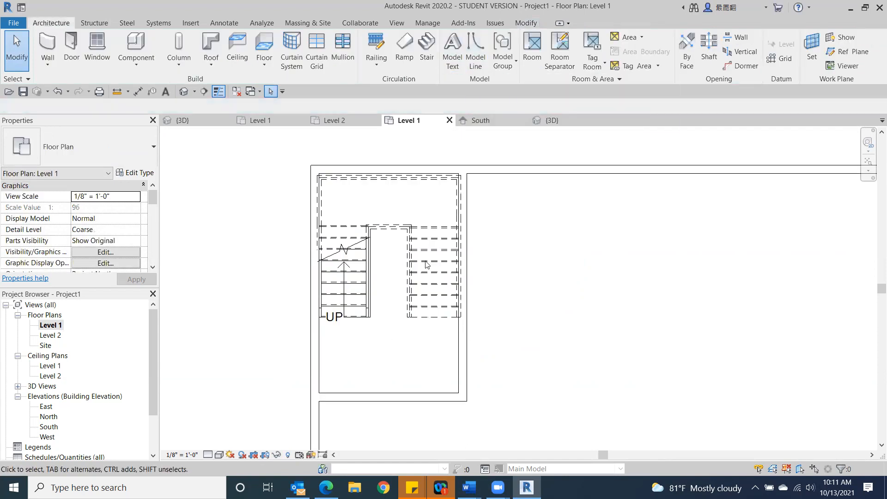
- In the 3D view, temporarily hide the exterior wall beside the stair room and apply a surface-filled visual style
left_click(185, 91)
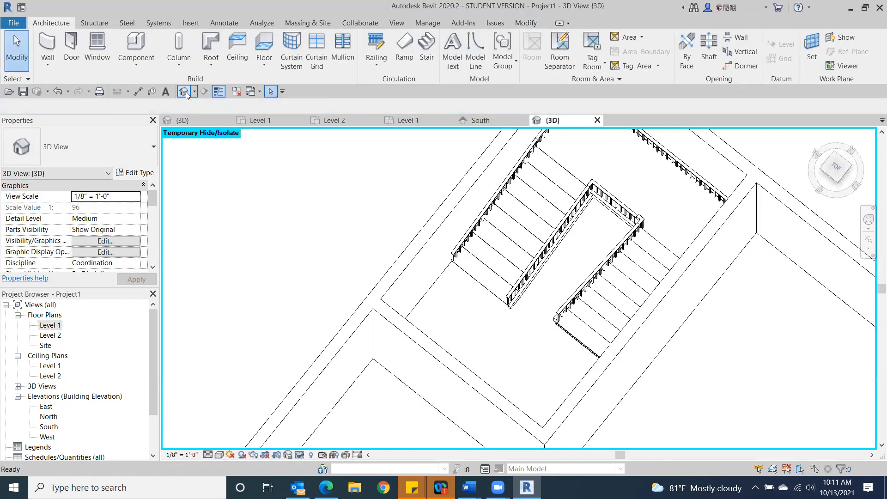
left_click(833, 153)
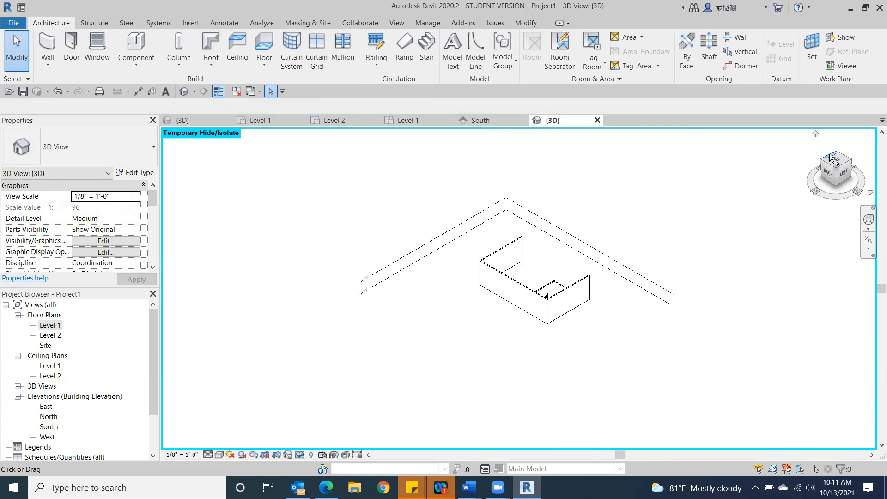
left_click(550, 325)
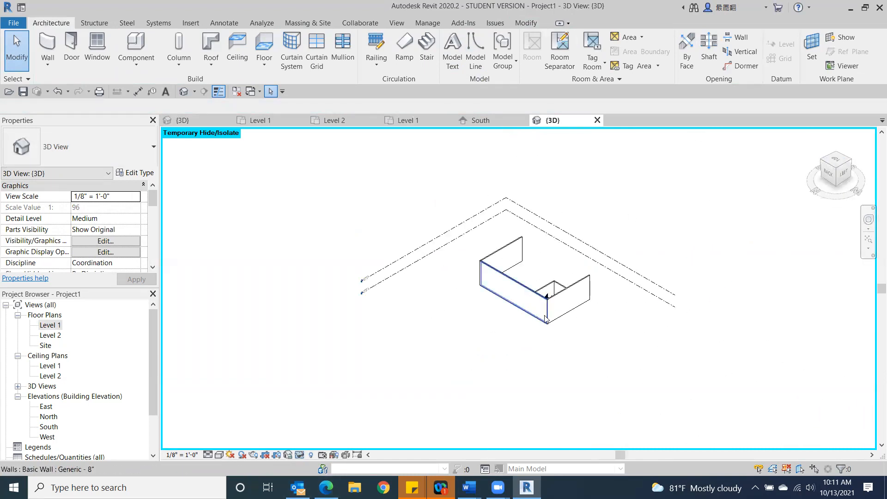
left_click(618, 357)
left_click(572, 296)
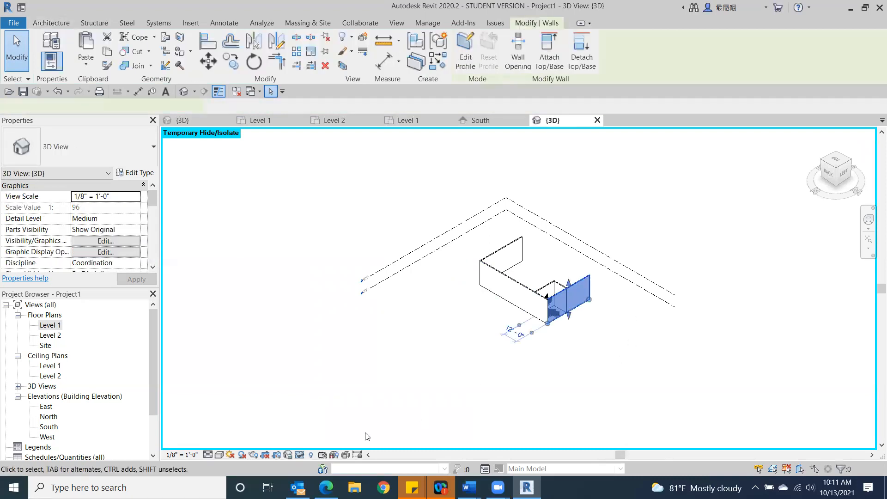
left_click(300, 455)
left_click(319, 427)
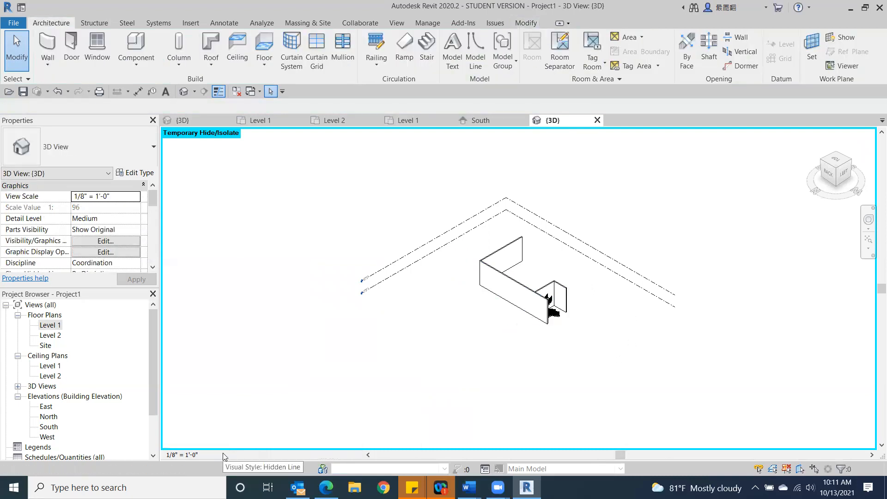
left_click(223, 455)
left_click(235, 421)
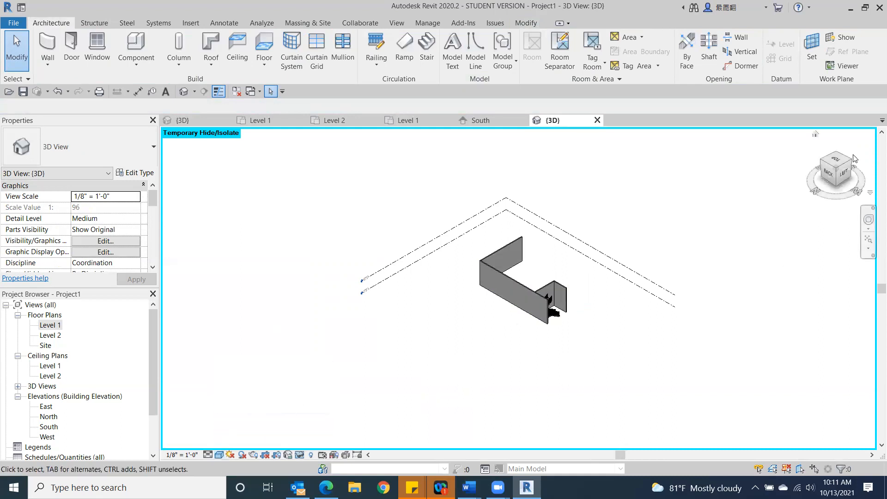
- Examine the stair's two runs, landing and railings from the left side and at an angle
left_click(847, 169)
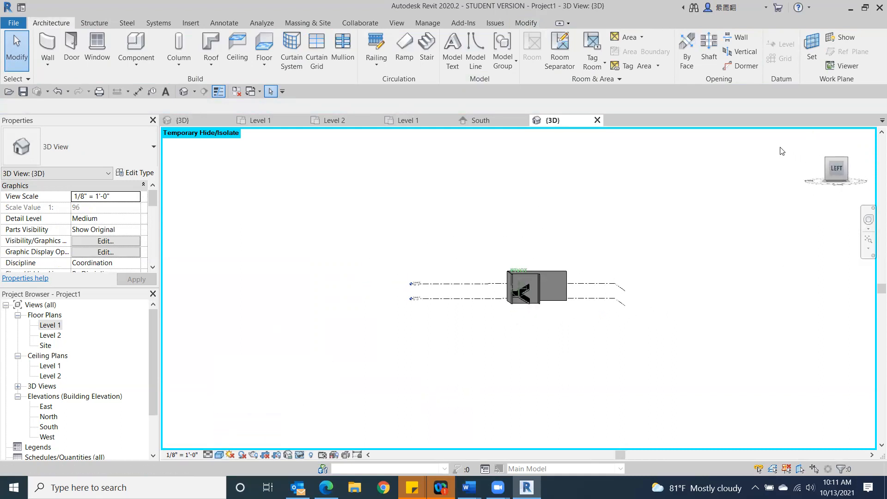
scroll(526, 288, "up", 8)
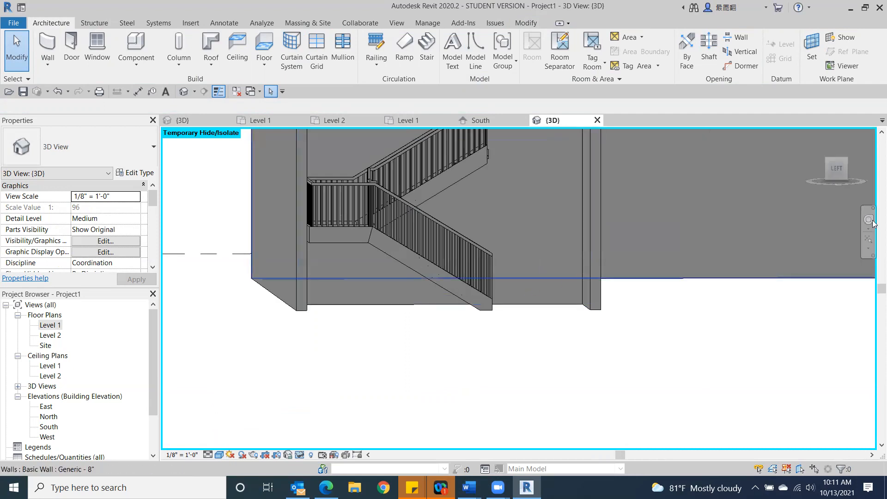
left_click(831, 173)
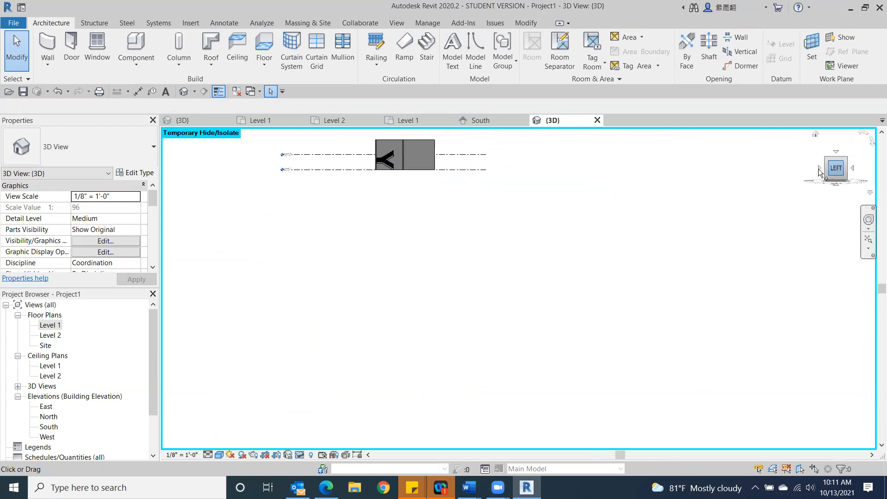
scroll(511, 272, "up", 6)
middle_click_drag(481, 217, 349, 460)
scroll(375, 367, "up", 2)
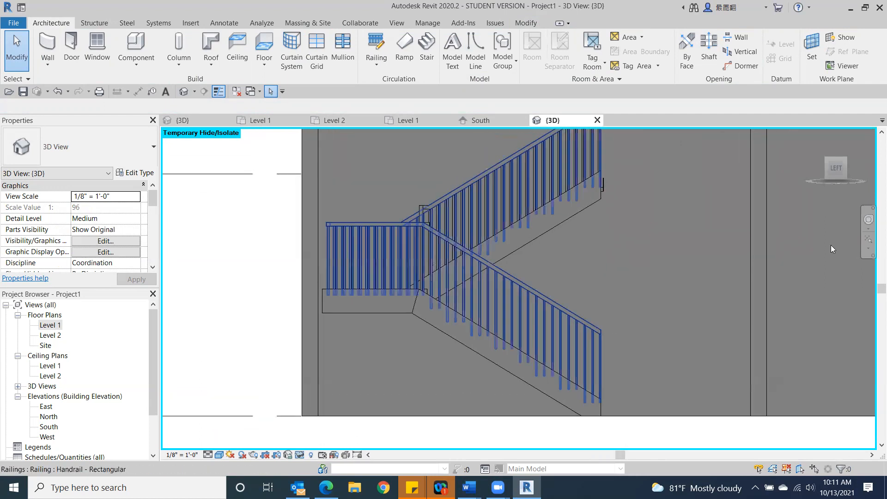
left_click_drag(834, 161, 818, 168)
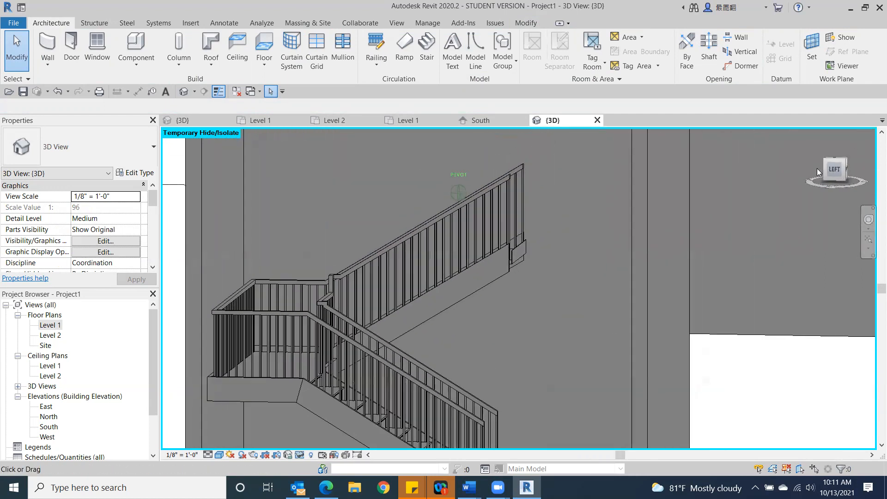
left_click(817, 172)
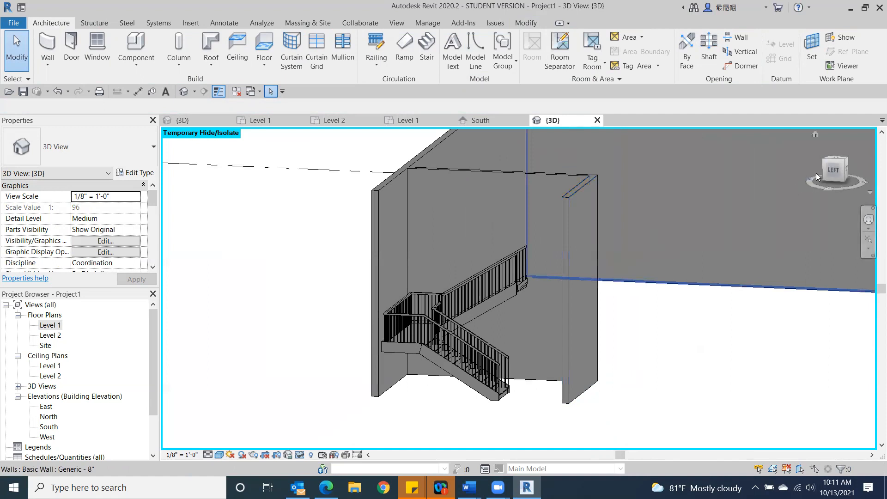
- From the top view, nudge the U-shape stair slightly toward the wall behind its landing
left_click(833, 160)
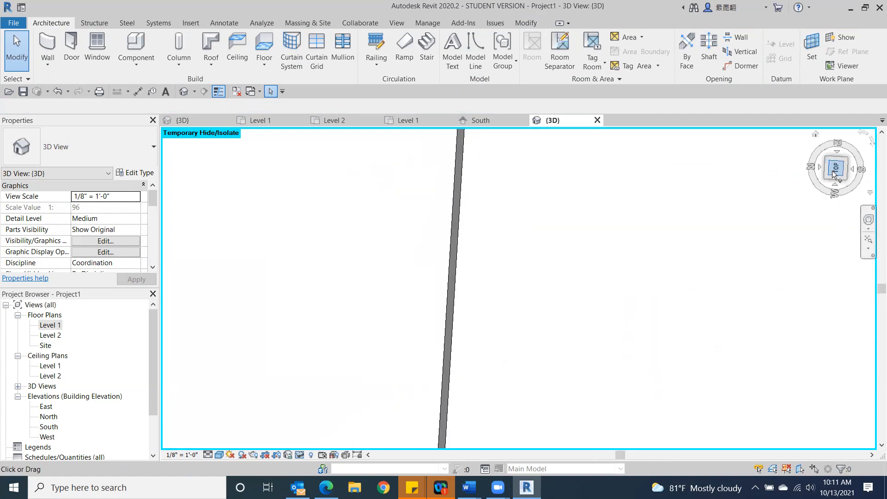
scroll(542, 402, "up", 4)
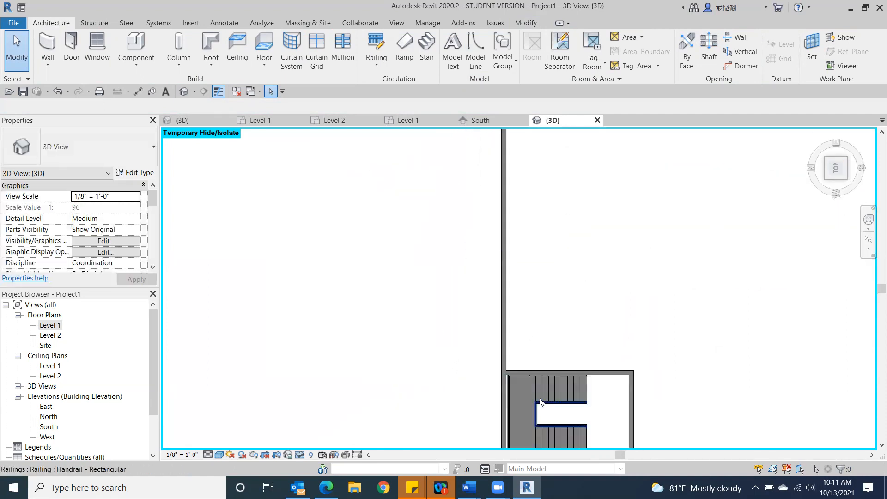
left_click(520, 406)
middle_click_drag(744, 301, 711, 187)
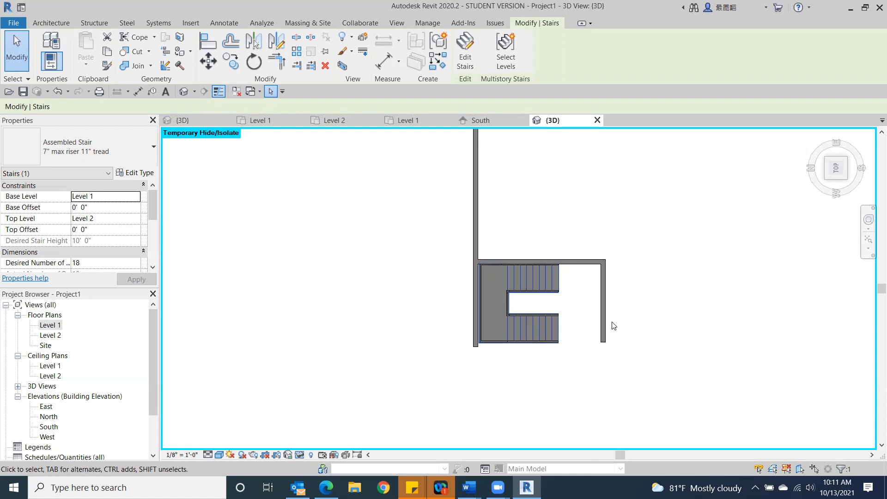
scroll(484, 313, "up", 3)
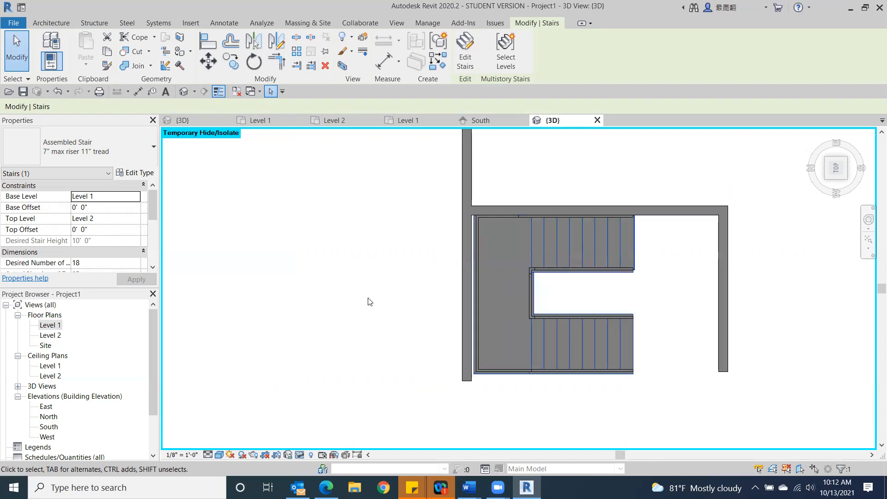
key("Left")
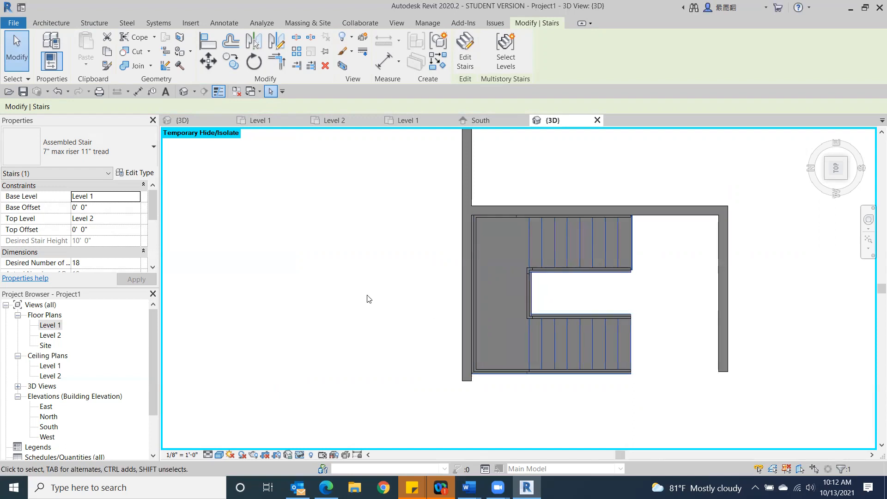
- Examine the U-shape stair in 3D from its open side, looking at both runs and the landing
mouse_move(825, 190)
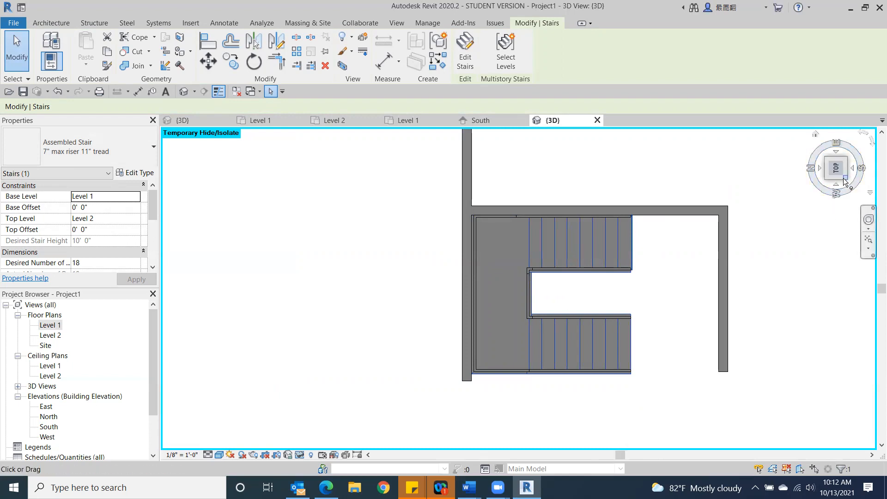
left_click(845, 179)
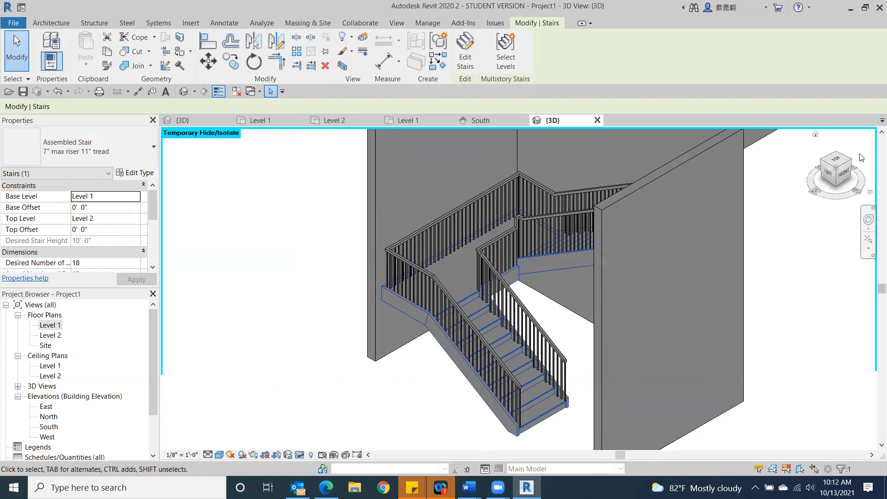
left_click_drag(846, 178, 824, 168)
left_click(849, 165)
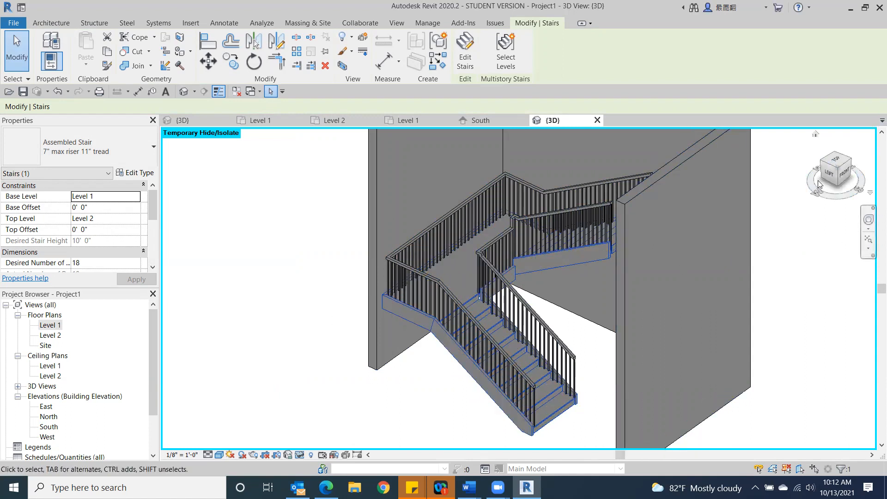
mouse_move(832, 172)
left_mouse_down()
mouse_move(868, 159)
mouse_move(826, 163)
mouse_move(804, 183)
mouse_move(850, 188)
left_mouse_up()
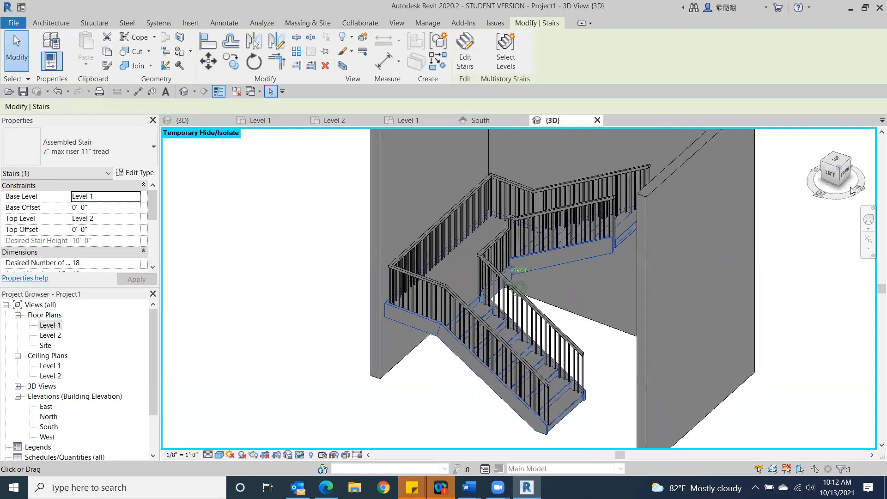
left_click(212, 272)
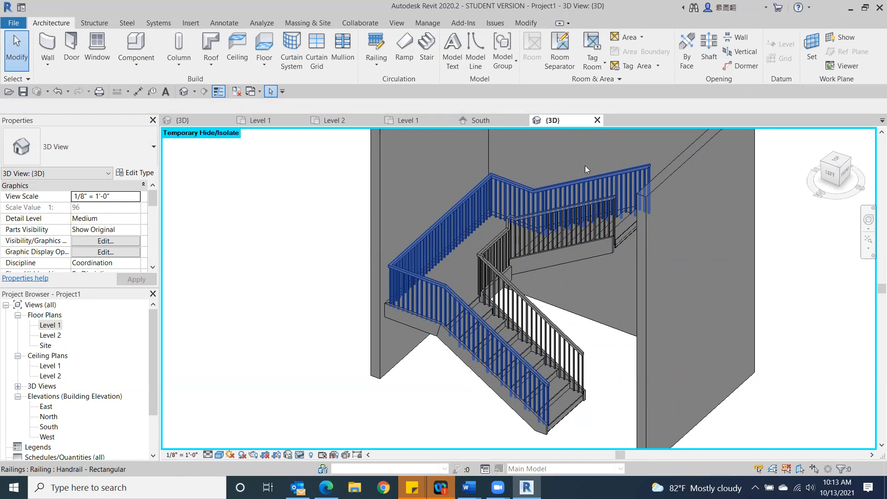
- Delete the stair's outer railing along the walls and undo the deletion
left_click(446, 214)
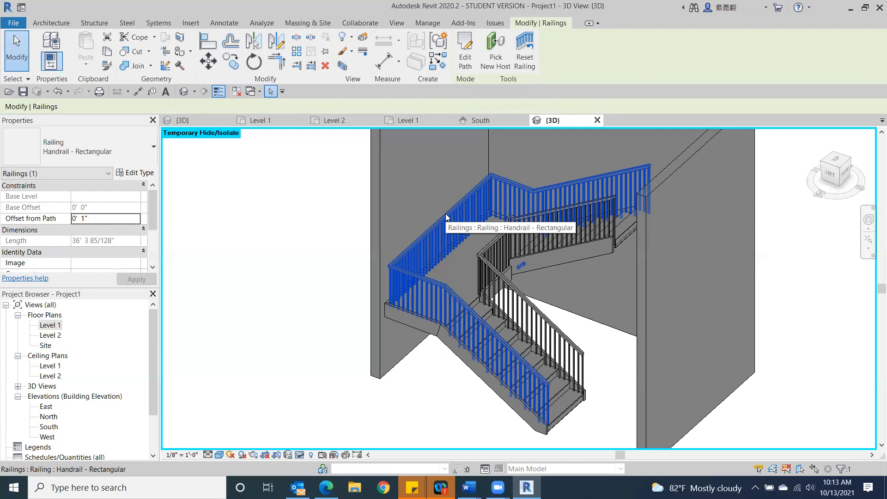
key("Delete")
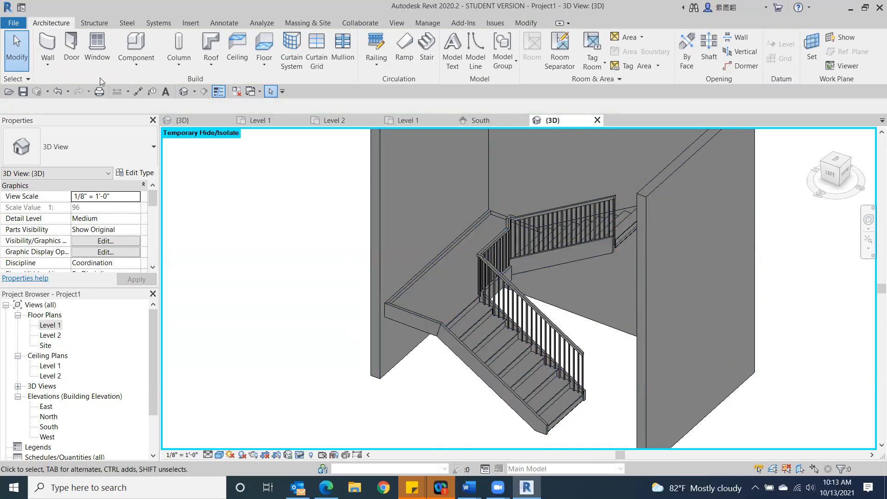
left_click(58, 90)
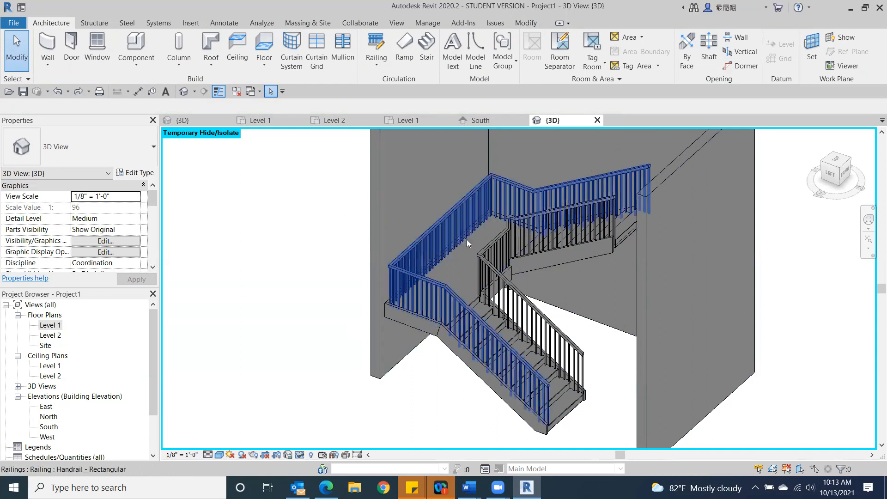
- Change the U-shape stair's outer railing along the walls to the Handrail - Pipe type
left_click(421, 298)
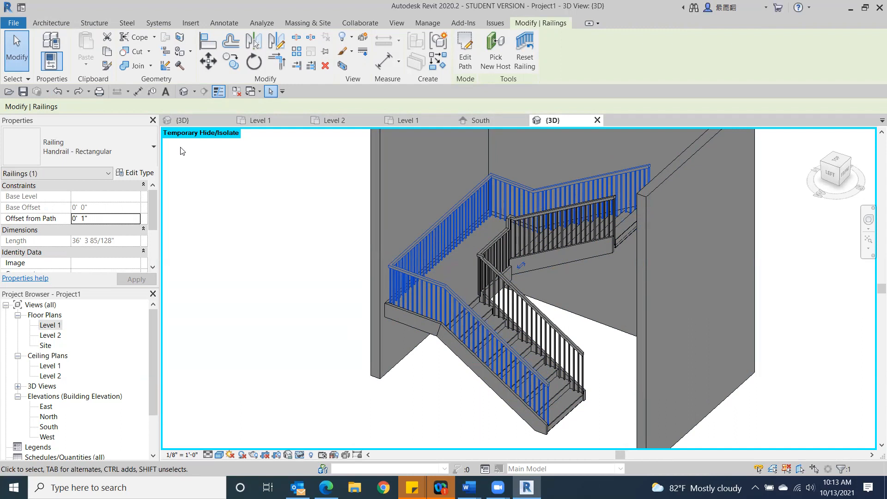
scroll(182, 151, "up", 1)
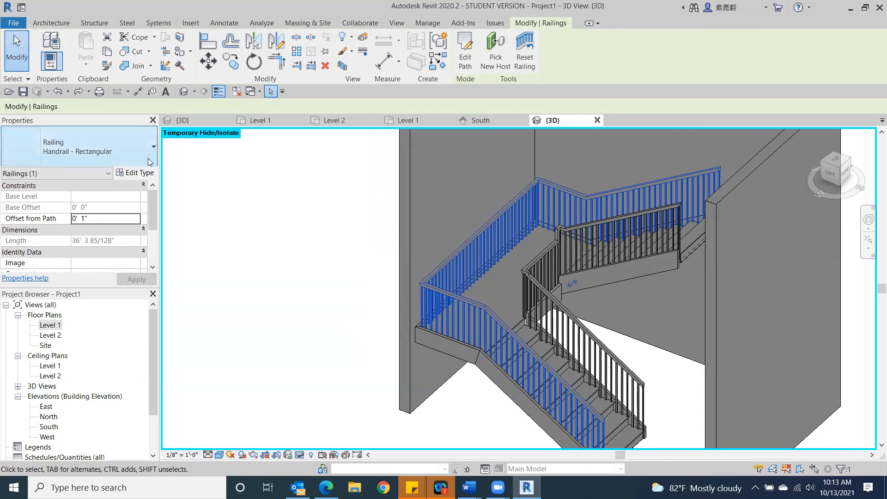
left_click(137, 149)
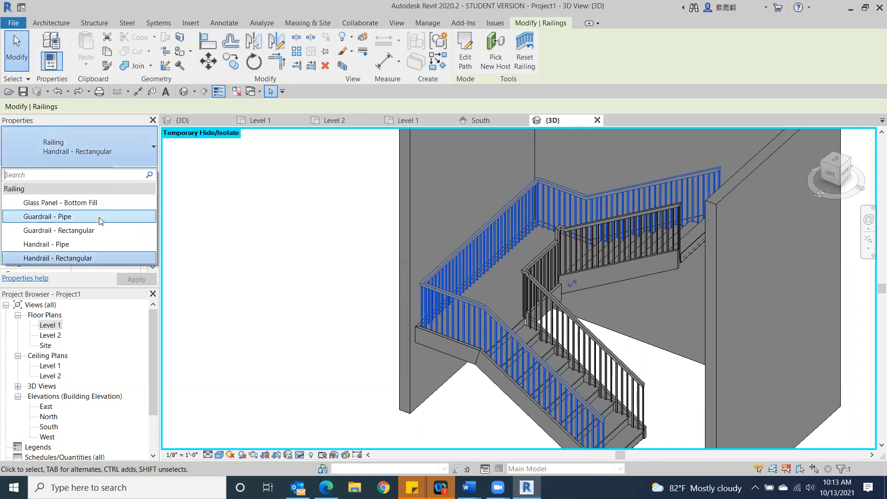
left_click(70, 245)
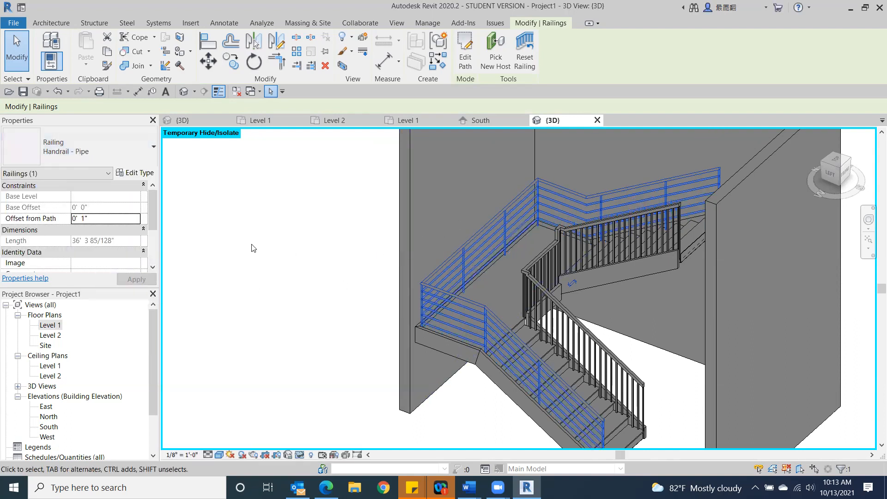
- Review the non-continuous rail structure in the Handrail - Pipe type properties, leaving the settings as they are
left_click(148, 174)
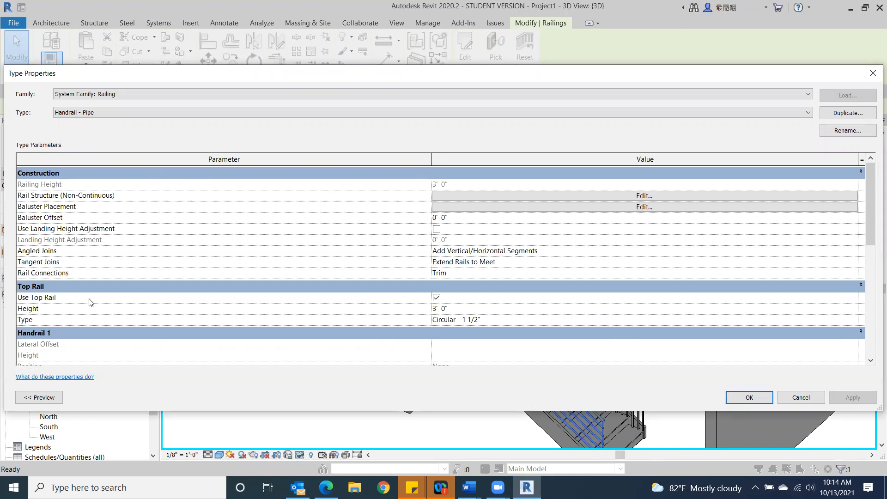
left_click(550, 195)
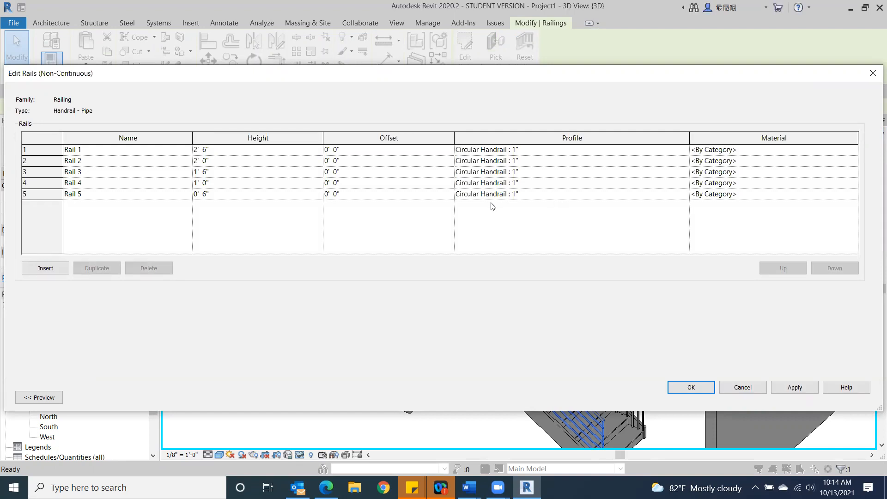
left_click(792, 389)
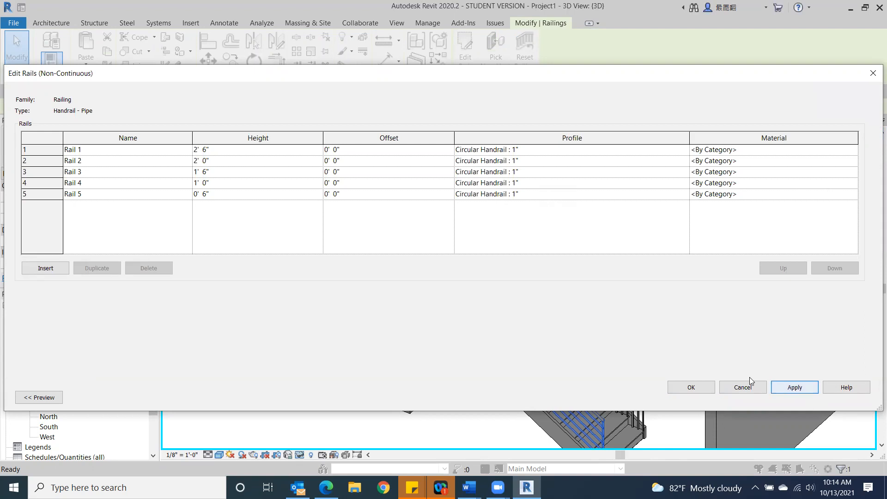
left_click(739, 392)
left_click(751, 394)
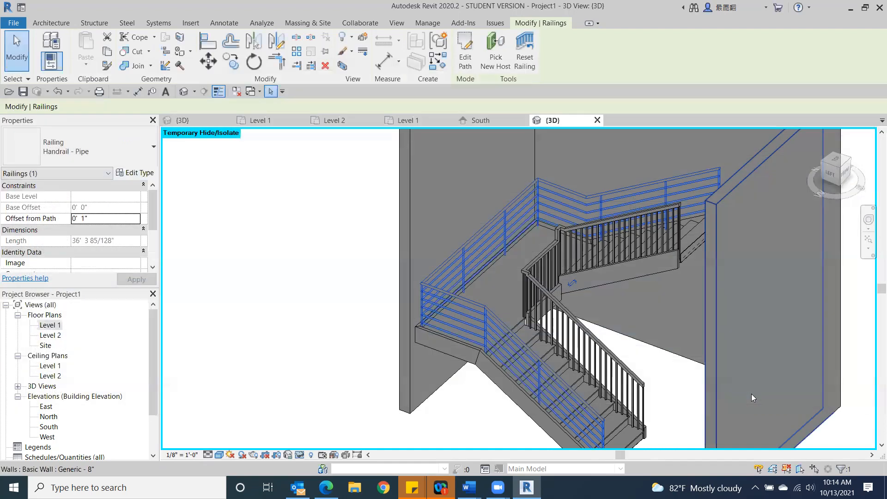
left_click(272, 225)
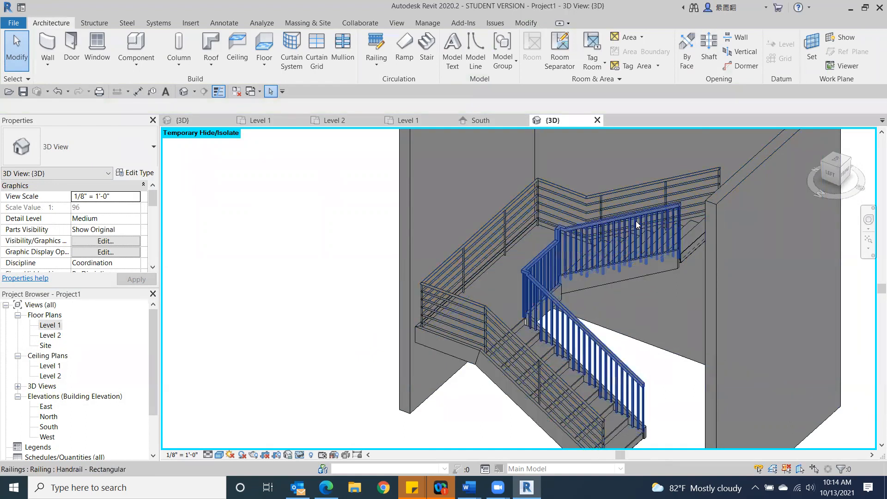
- Change the stair's inner railing to the Glass Panel - Bottom Fill type and view it at an angle
left_click(642, 235)
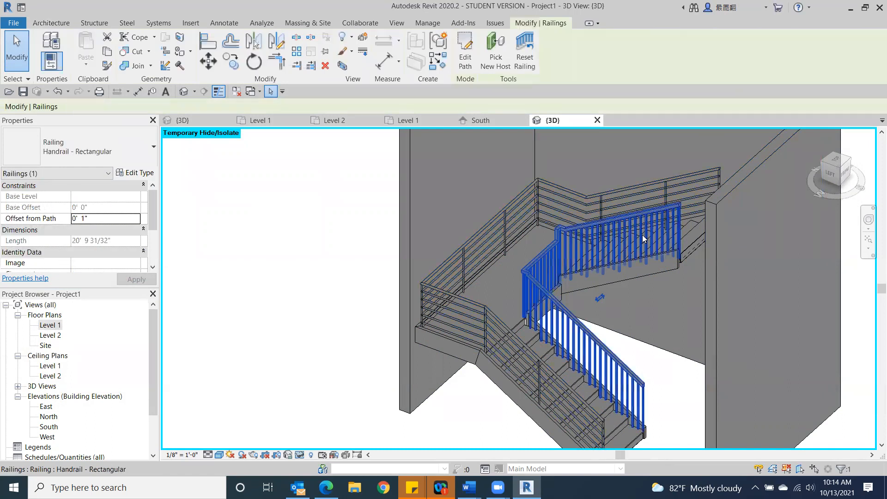
left_click(145, 153)
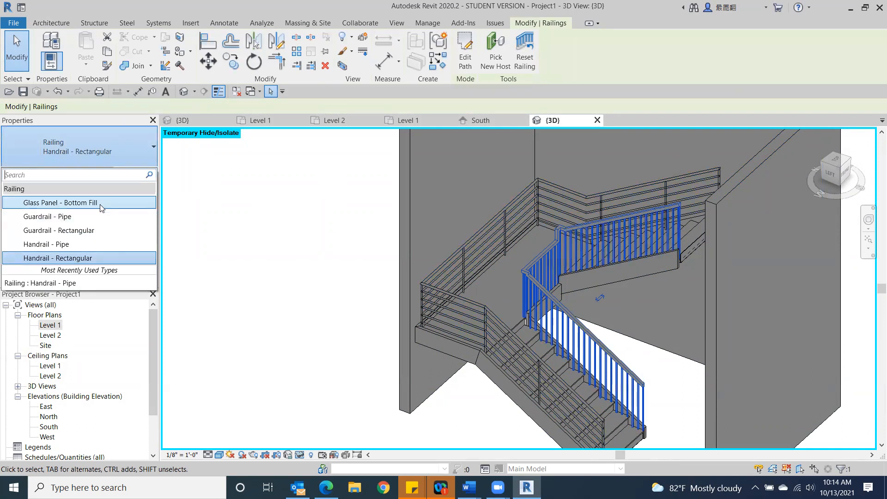
left_click(271, 297)
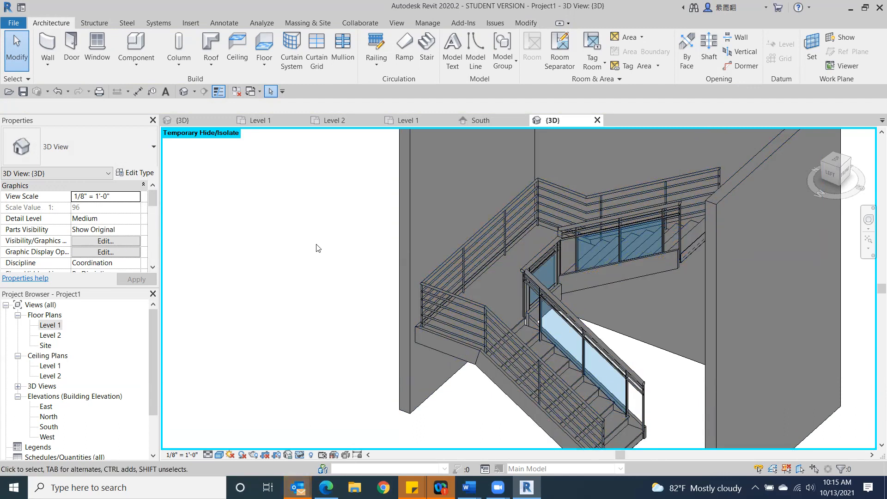
scroll(317, 248, "down", 2)
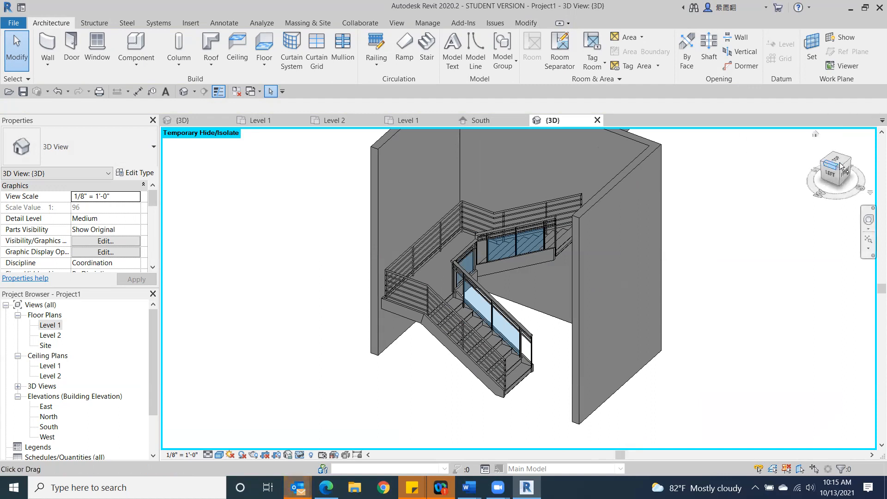
mouse_move(828, 171)
left_mouse_down()
mouse_move(809, 201)
mouse_move(826, 167)
mouse_move(748, 141)
mouse_move(563, 146)
left_mouse_up()
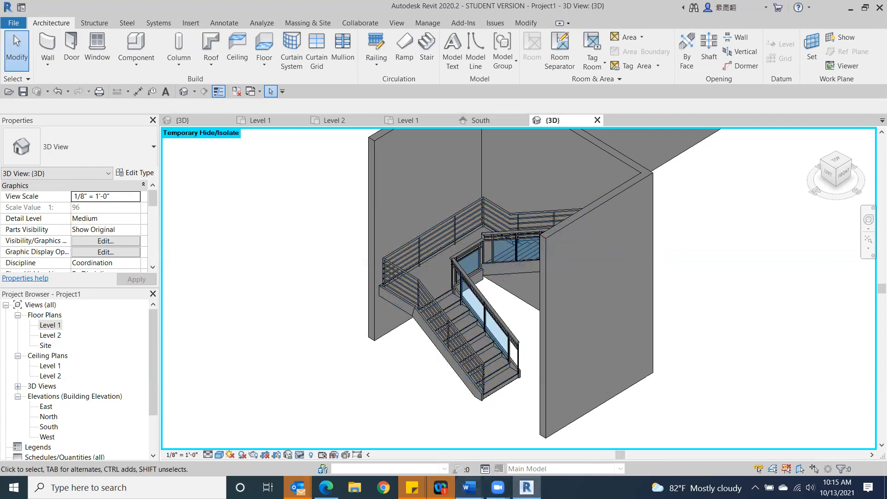
- Check the remaining topics in the CLASS 12 outline in Word, and return to the Revit model
mouse_move(469, 487)
left_click(796, 457)
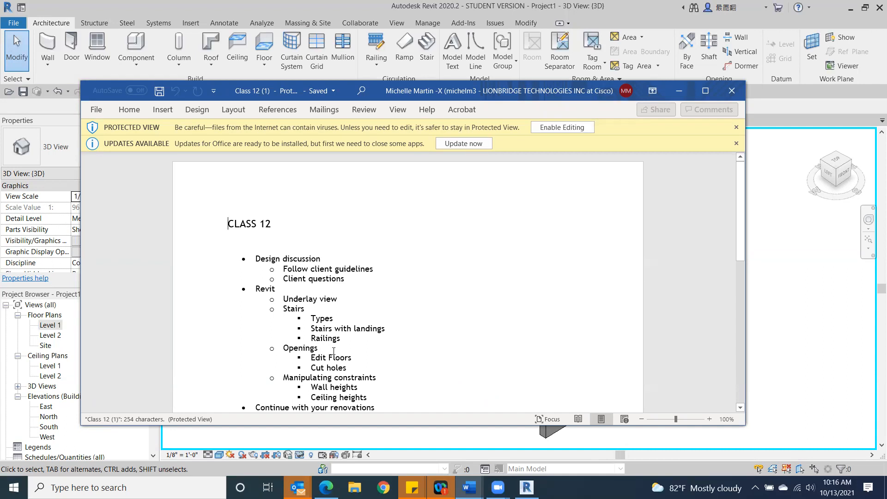
left_click(786, 295)
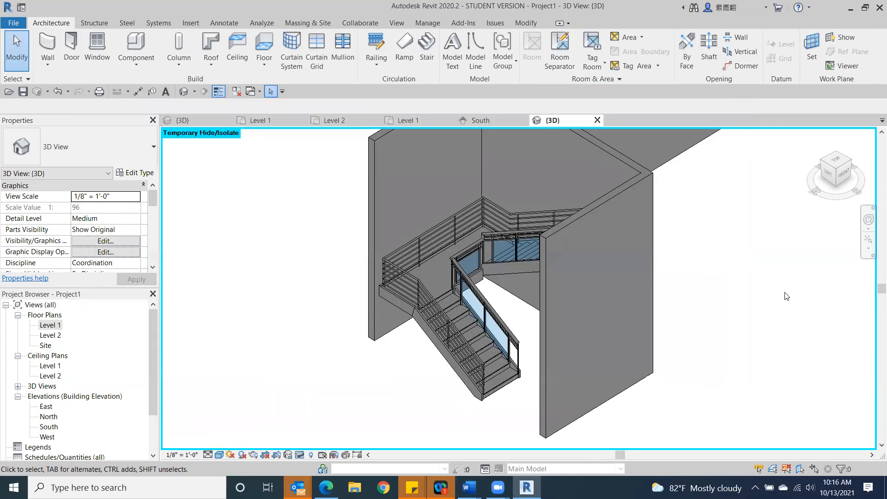
- Show the model from the top and reset the temporary hide so all walls are displayed
left_click(836, 162)
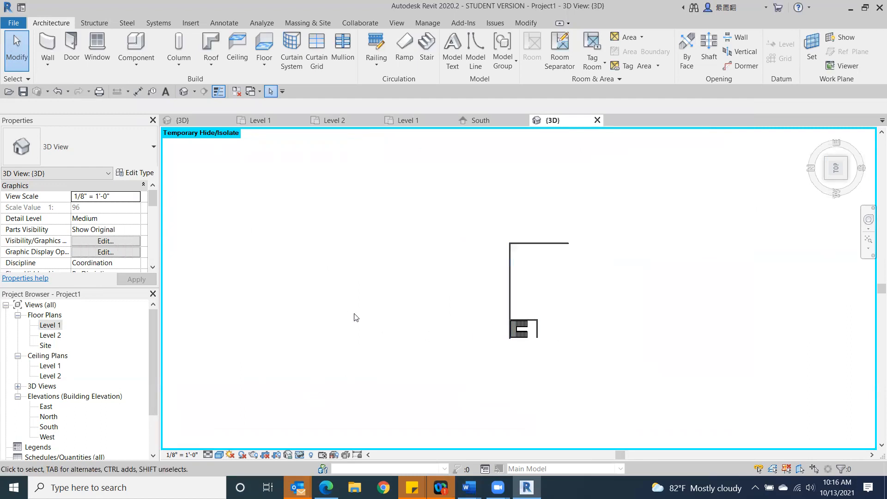
scroll(354, 315, "up", 3)
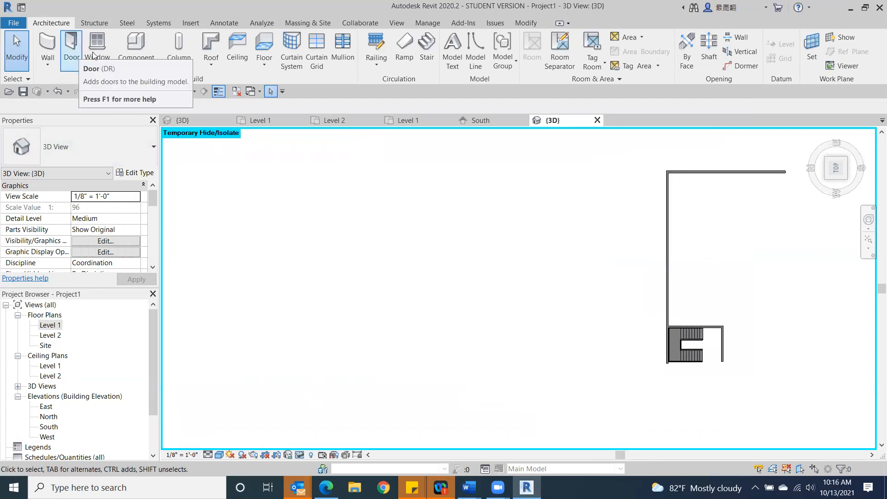
left_click(300, 455)
left_click(330, 442)
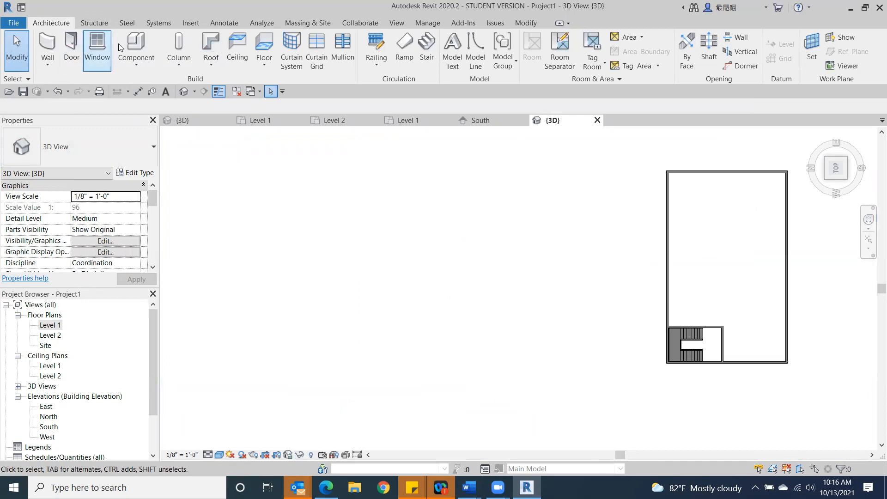
- Start a Generic - 12" floor and pick the four walls around the stair as its boundary lines
left_click(265, 46)
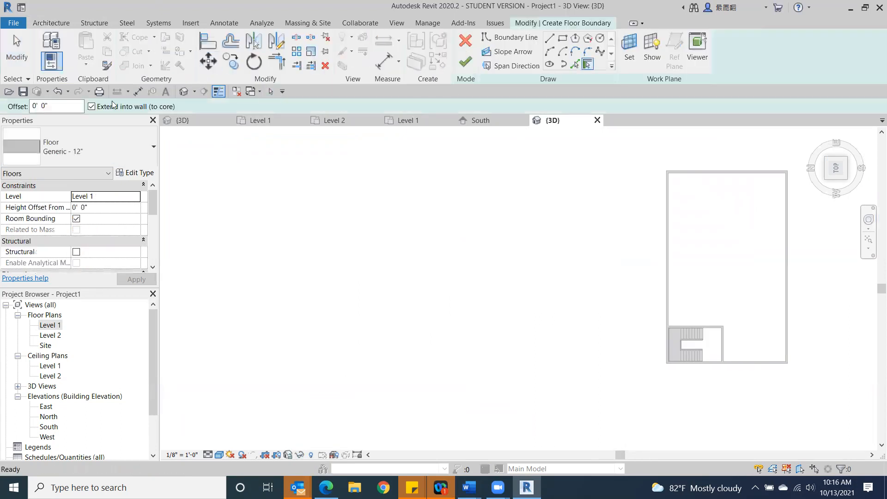
scroll(651, 297, "up", 5)
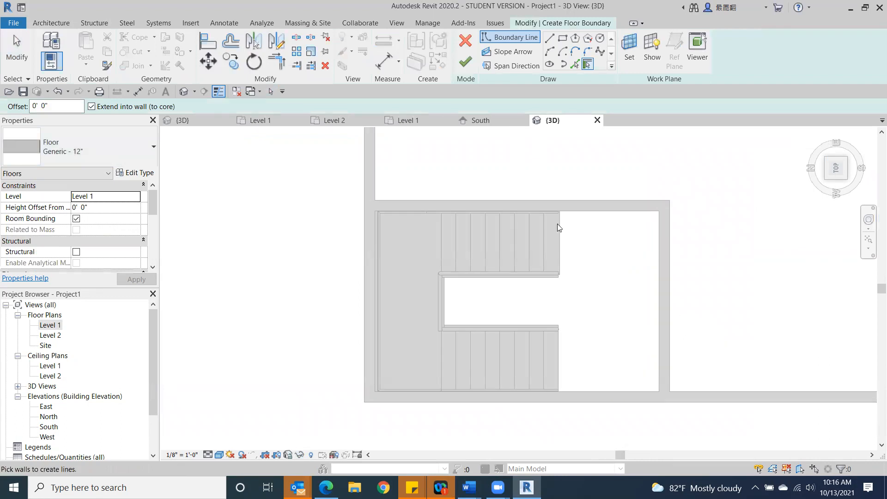
left_click(555, 214)
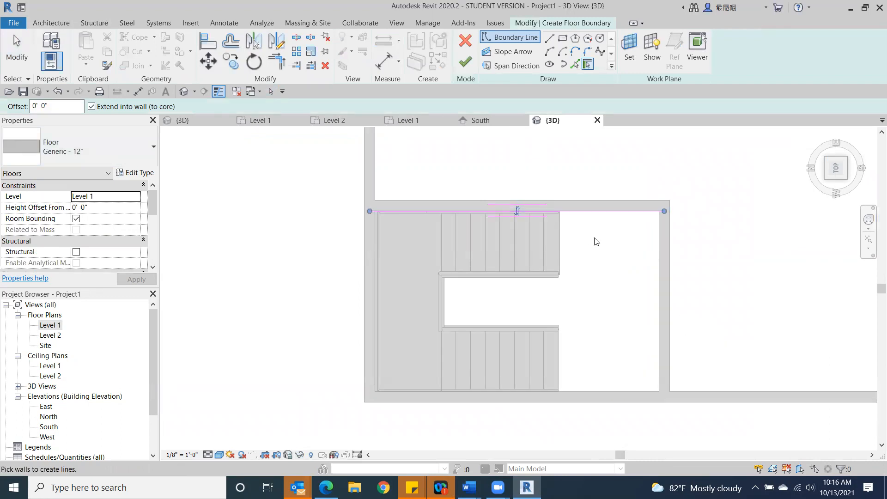
left_click(658, 279)
left_click(628, 388)
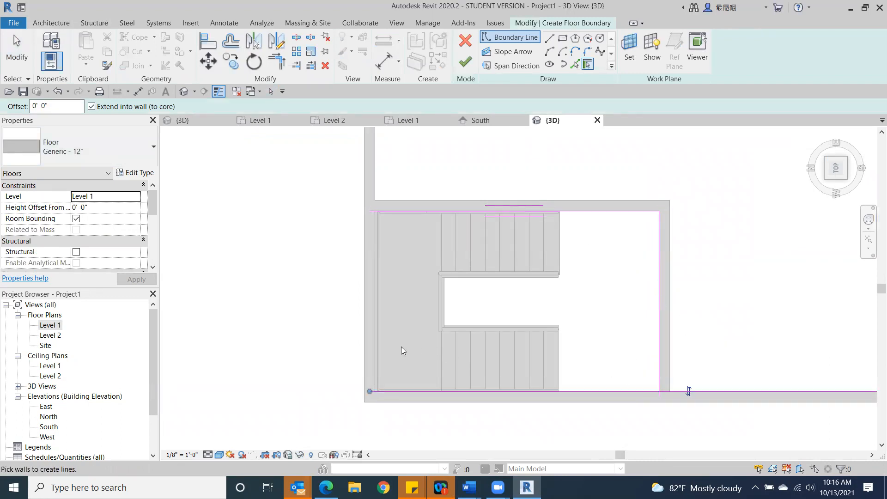
left_click(378, 350)
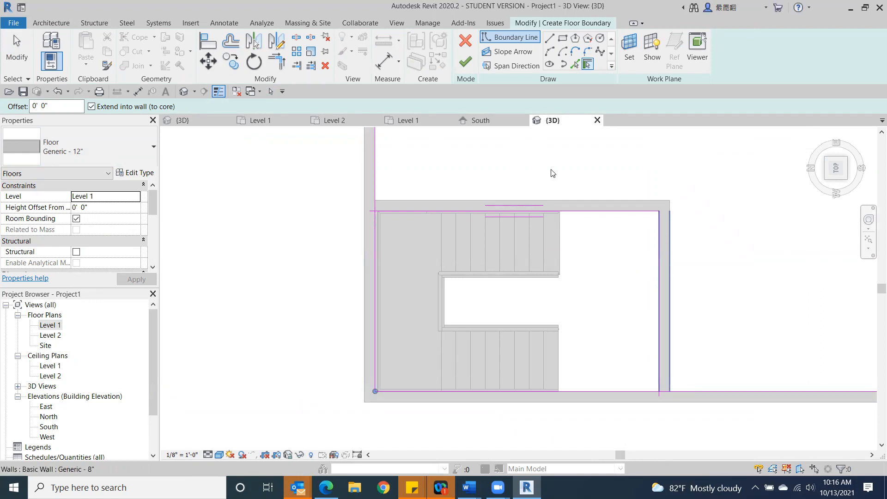
- Trim the boundary lines into a closed rectangle around the stairwell and finish the floor
left_click(277, 62)
left_click(400, 211)
left_click(374, 236)
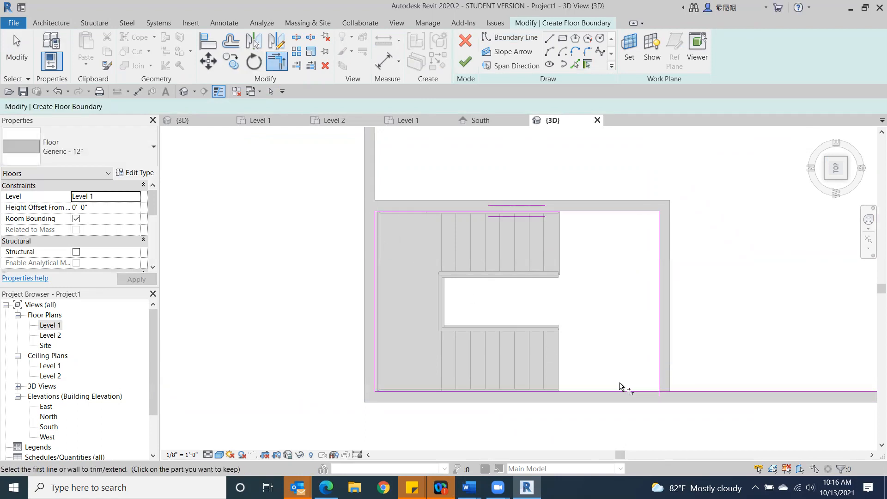
left_click(656, 367)
left_click(465, 61)
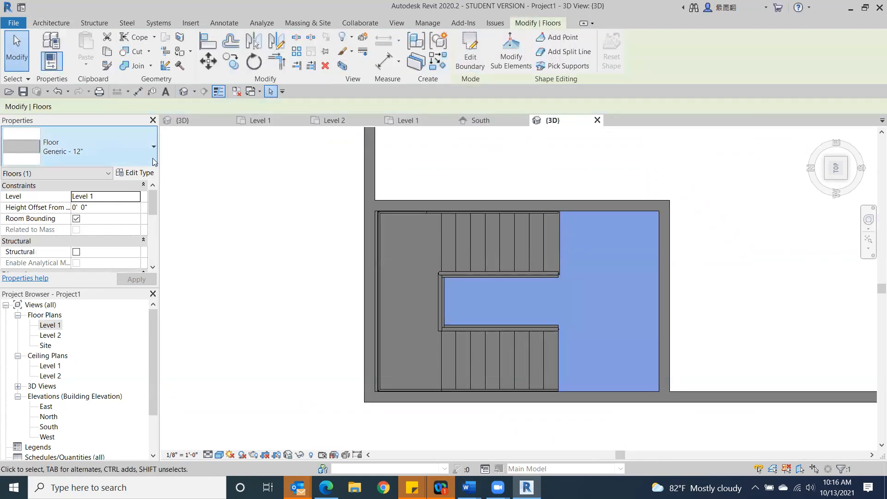
- Set the stairwell floor's level to Level 2
left_click(841, 176)
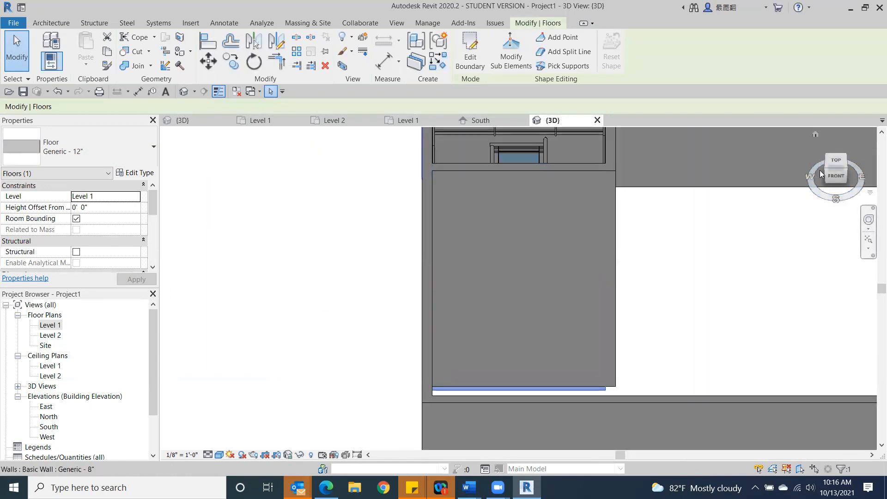
left_click(821, 173)
middle_click_drag(350, 258, 365, 326)
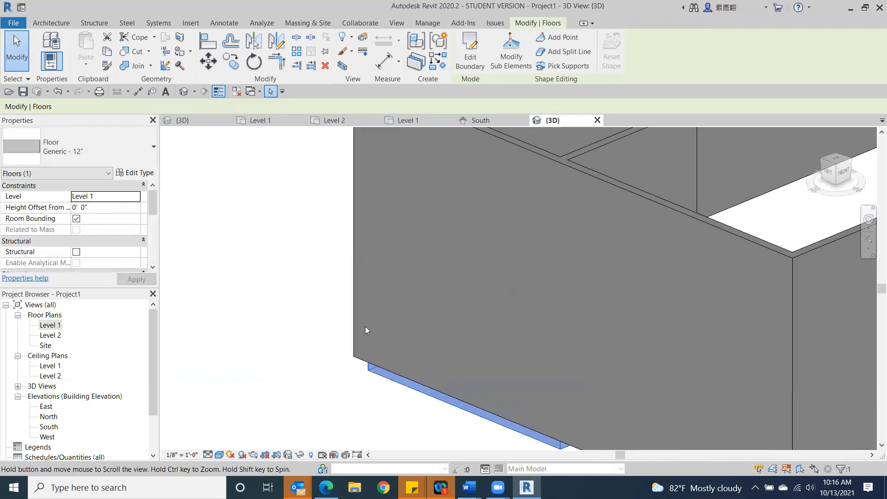
scroll(366, 330, "down", 3)
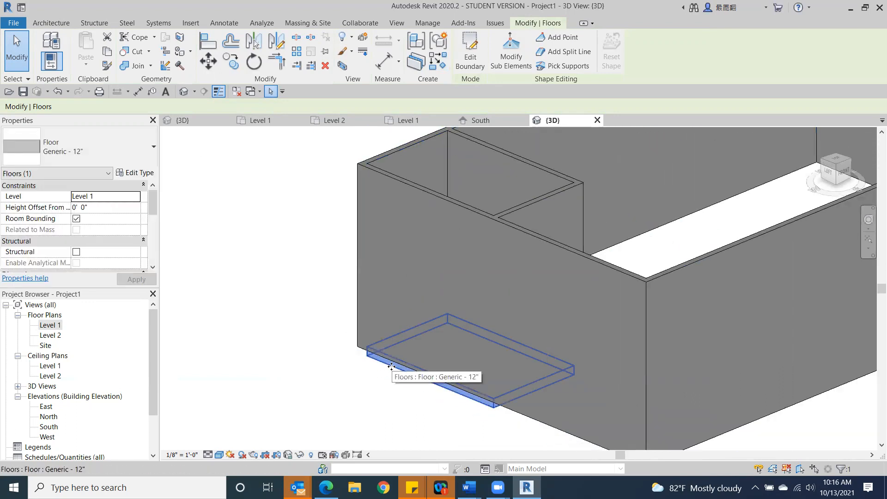
left_click(135, 196)
left_click(136, 198)
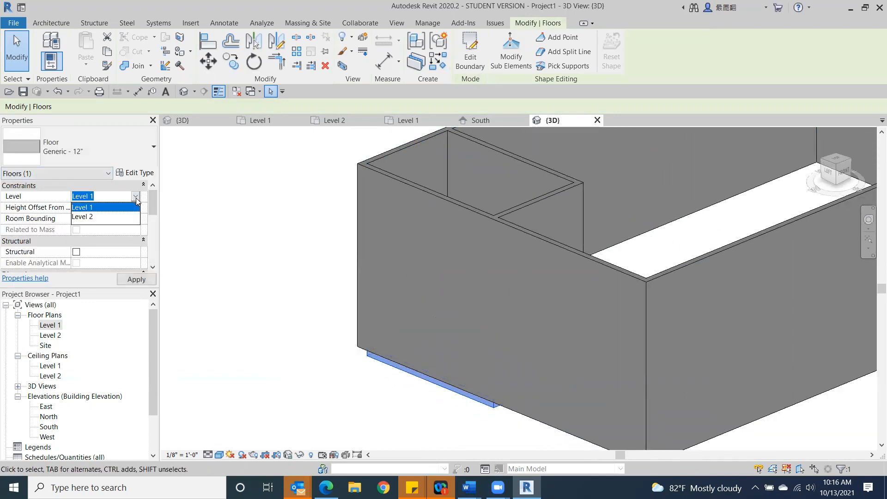
left_click(83, 217)
left_click(136, 280)
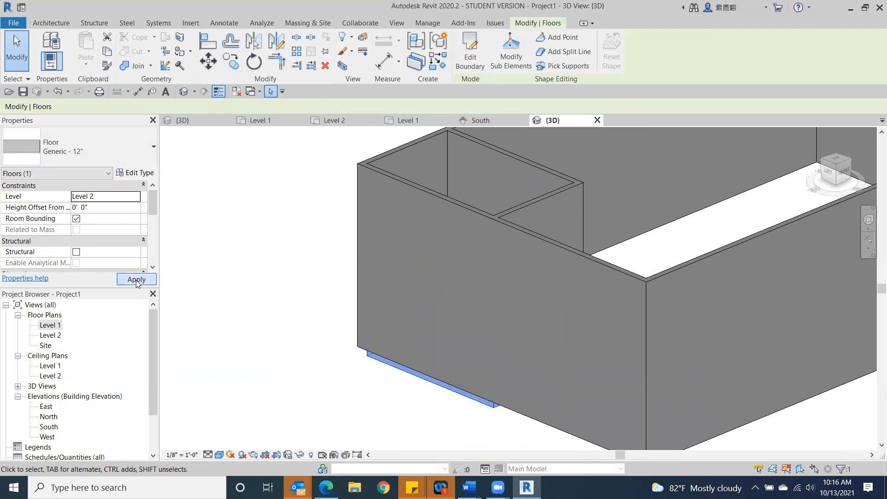
- Temporarily hide the exterior wall in front of the stair and view the stair and upper floor from the left and the top
left_click(388, 315)
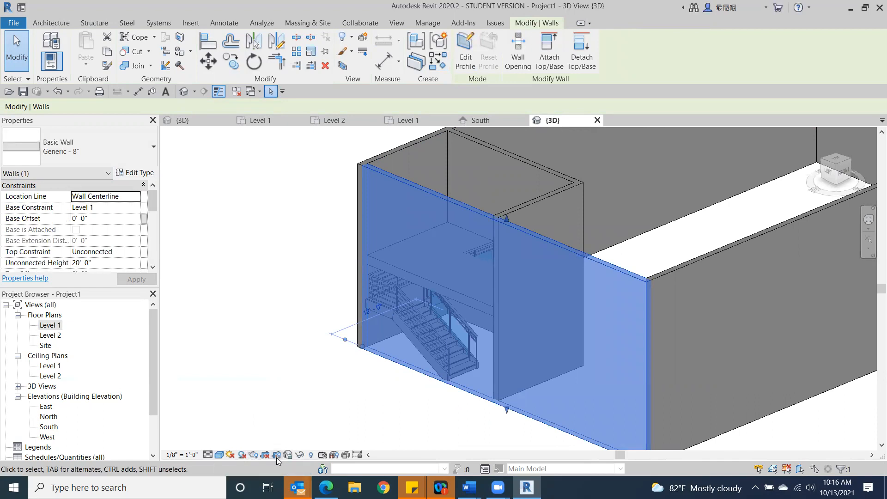
left_click(300, 454)
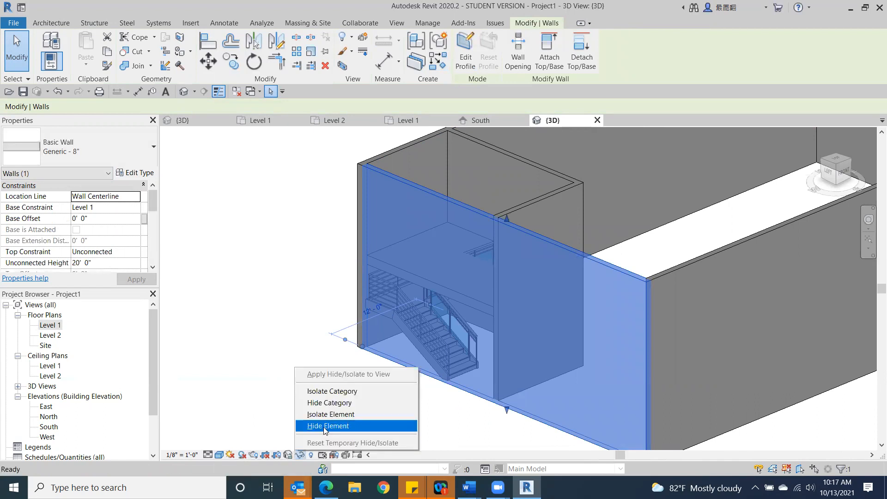
left_click(323, 426)
left_click(829, 171)
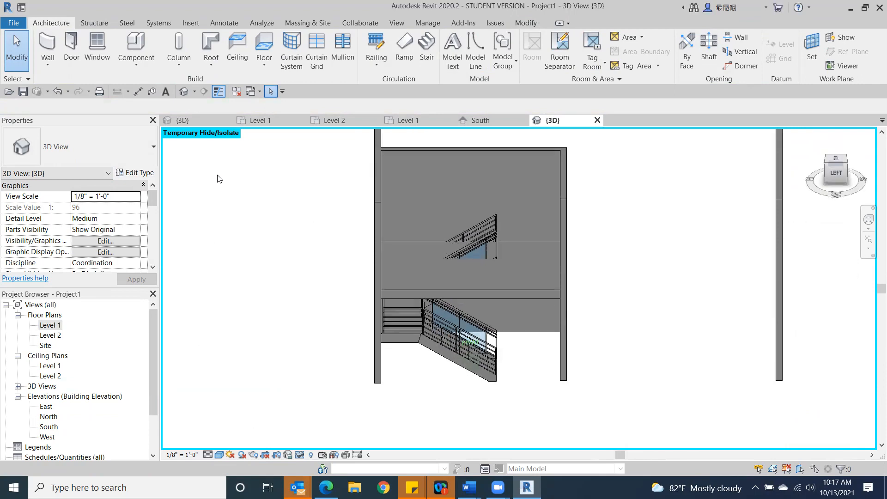
mouse_move(215, 227)
middle_mouse_down("shift")
mouse_move(273, 416)
mouse_move(263, 446)
mouse_move(263, 151)
mouse_move(257, 198)
mouse_move(281, 143)
mouse_move(267, 233)
middle_mouse_up("shift")
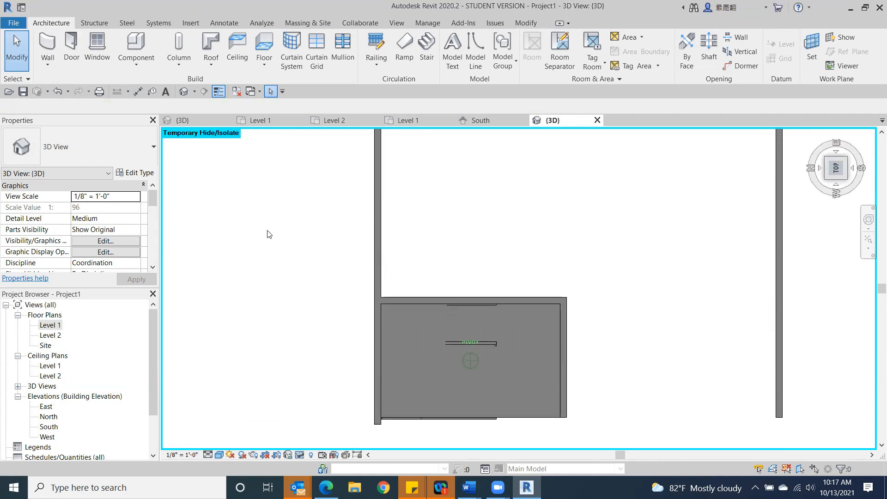
- Edit the Level 2 floor's boundary, moving its landing-side edge to the ends of the stair runs, and cut the overlap out of the walls
scroll(458, 247, "down", 3)
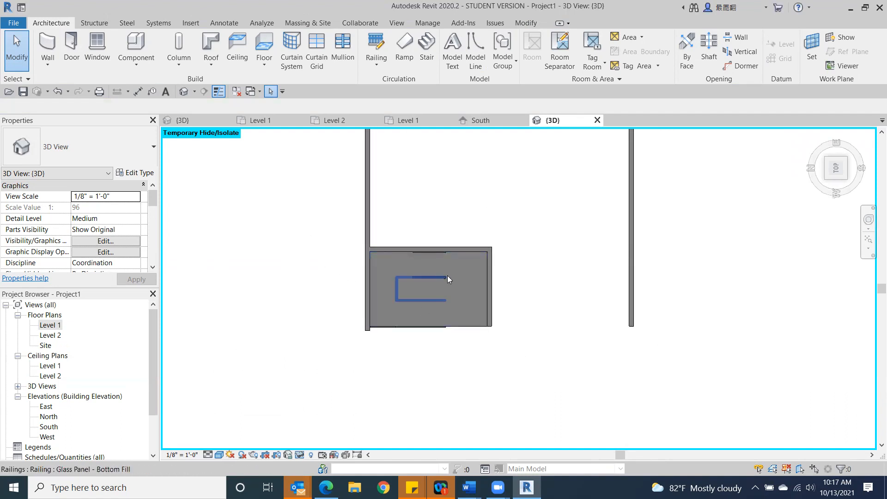
scroll(303, 288, "up", 3)
scroll(277, 258, "up", 1)
middle_click_drag(276, 258, 86, 232)
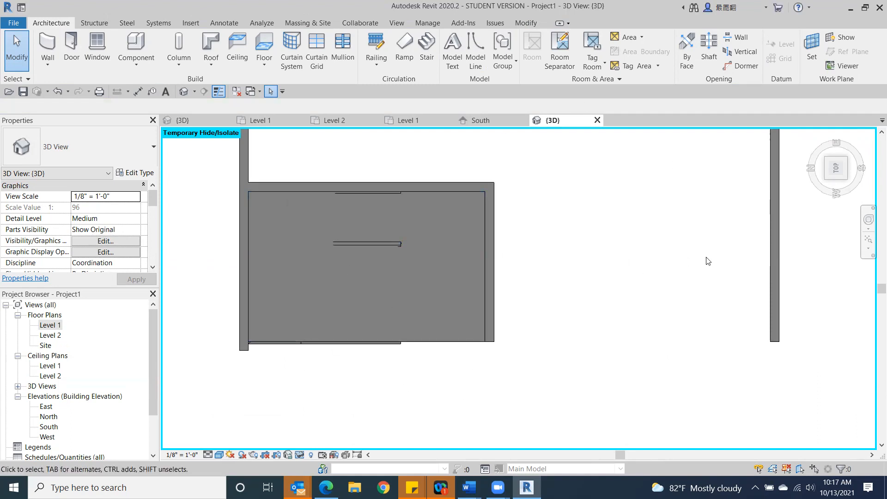
left_click(435, 340)
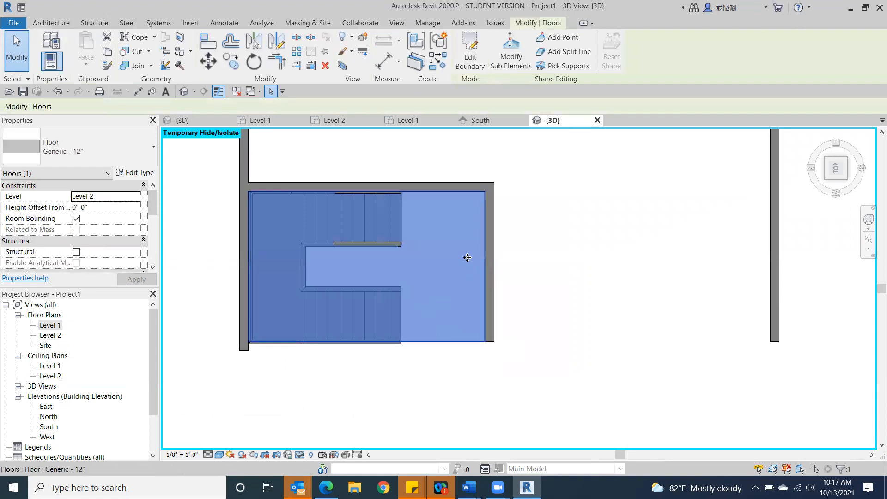
left_click(478, 44)
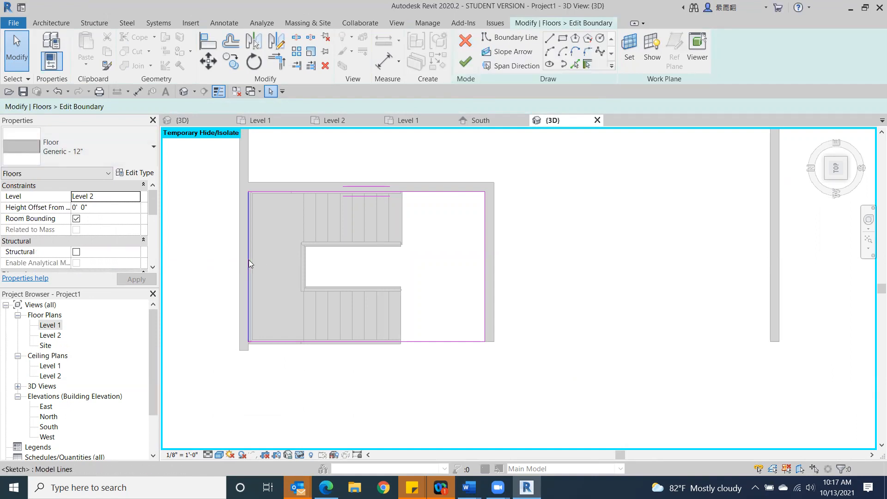
left_click_drag(249, 263, 402, 271)
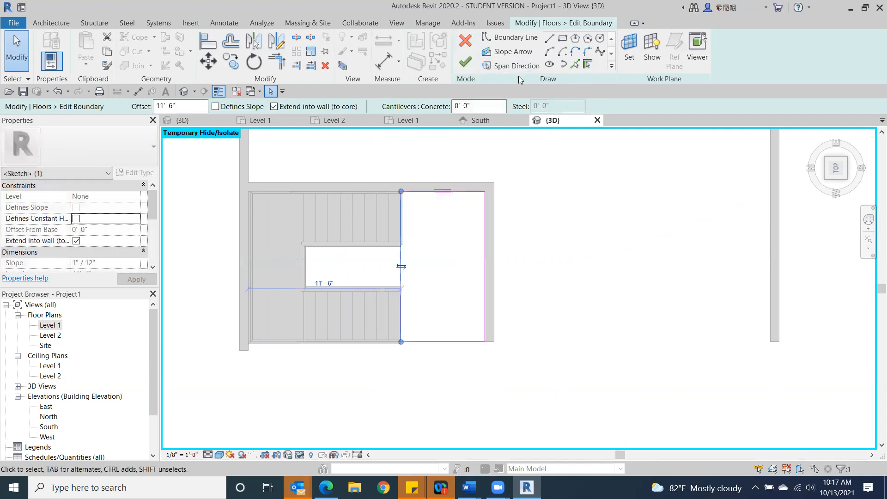
left_click(465, 62)
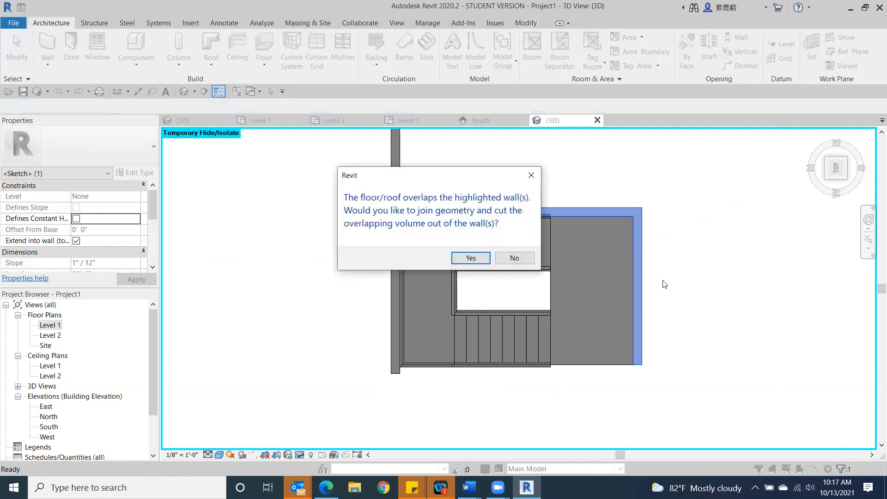
left_click(464, 261)
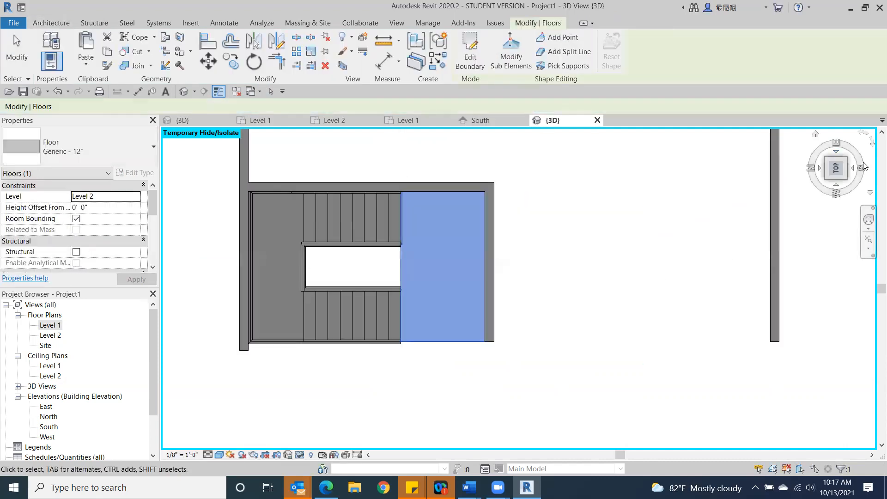
- View the shortened floor and the stair from a corner and from the left
left_click(845, 181)
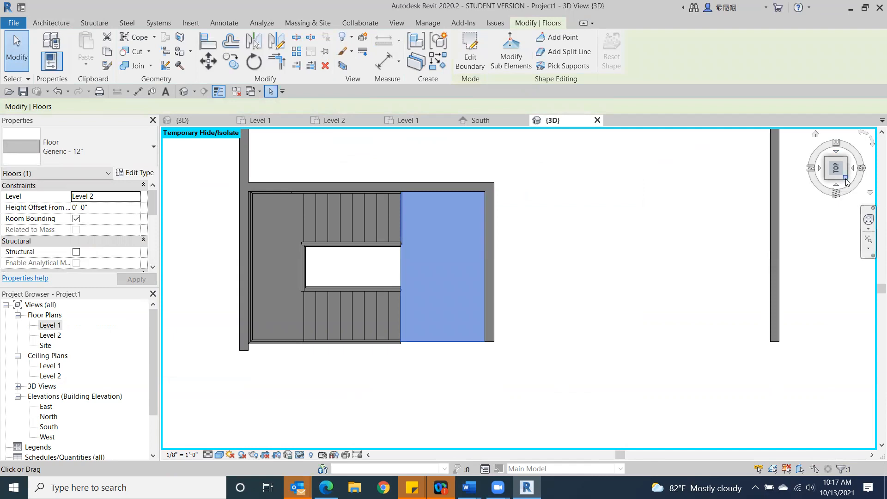
left_click(741, 236)
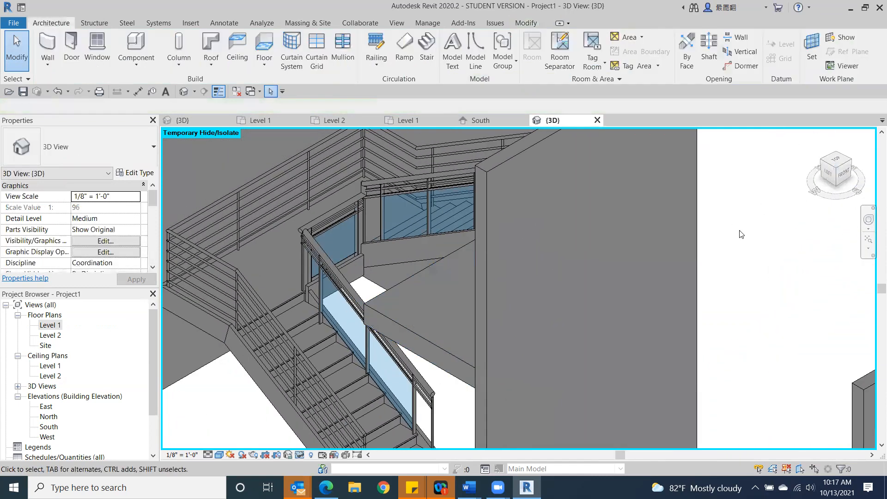
scroll(734, 236, "down", 3)
mouse_move(829, 167)
left_mouse_down()
mouse_move(852, 172)
mouse_move(166, 176)
mouse_move(184, 176)
mouse_move(187, 165)
mouse_move(178, 222)
mouse_move(186, 149)
mouse_move(176, 149)
left_mouse_up()
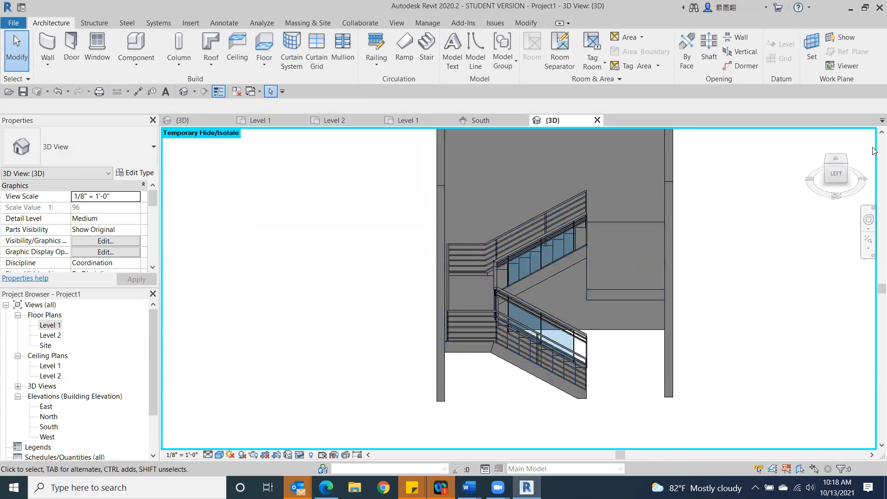
left_click_drag(834, 168, 814, 174)
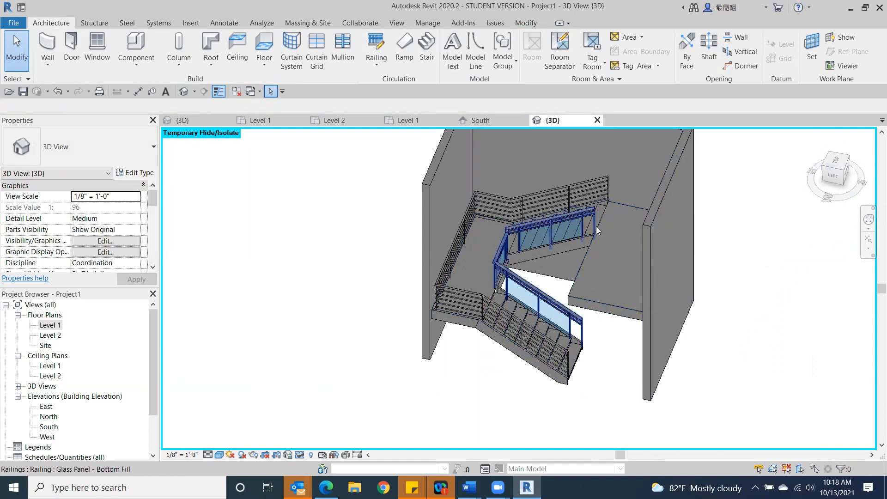
- Sketch a straight Handrail - Rectangular railing about 7' 2" long along the floor's stair-side edge, from the inner stair corner to the floor's open corner
left_click(835, 165)
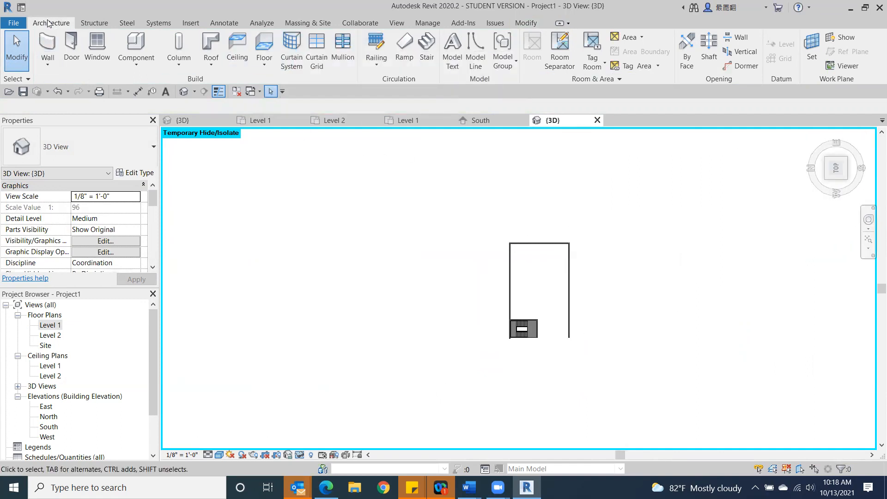
left_click(377, 46)
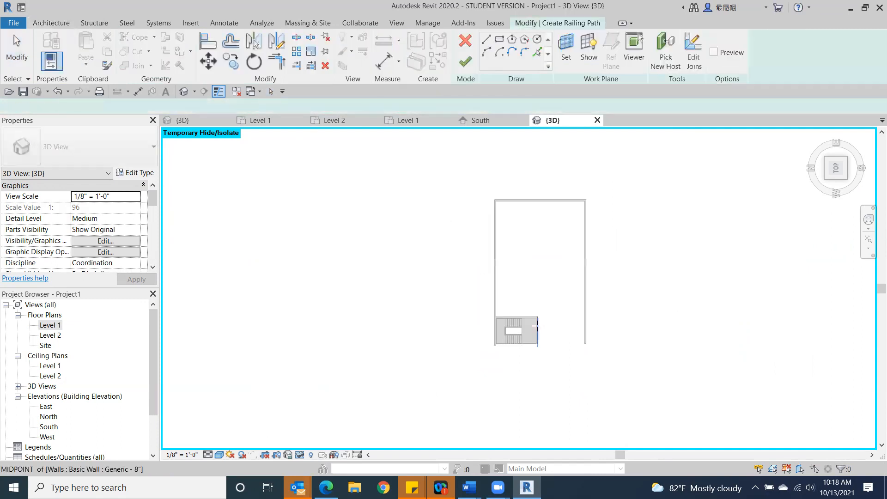
scroll(531, 328, "up", 8)
scroll(485, 346, "up", 2)
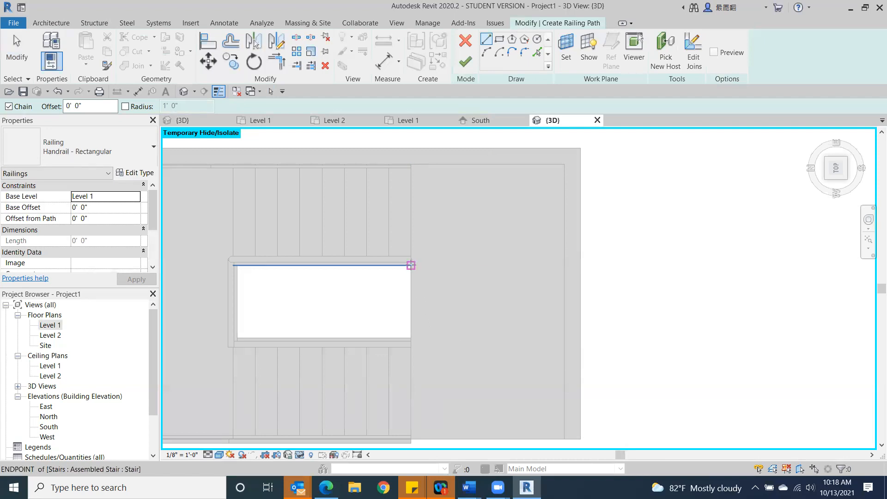
scroll(411, 264, "up", 3)
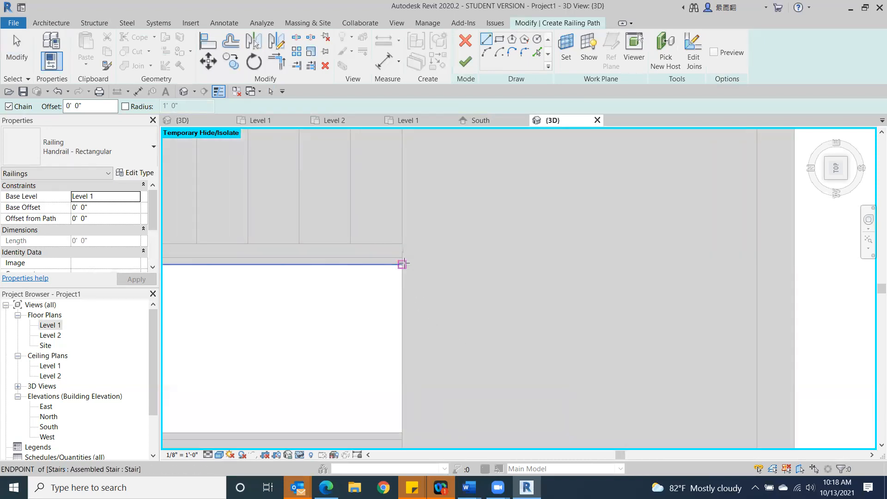
left_click(402, 264)
middle_click_drag(392, 353, 499, 214)
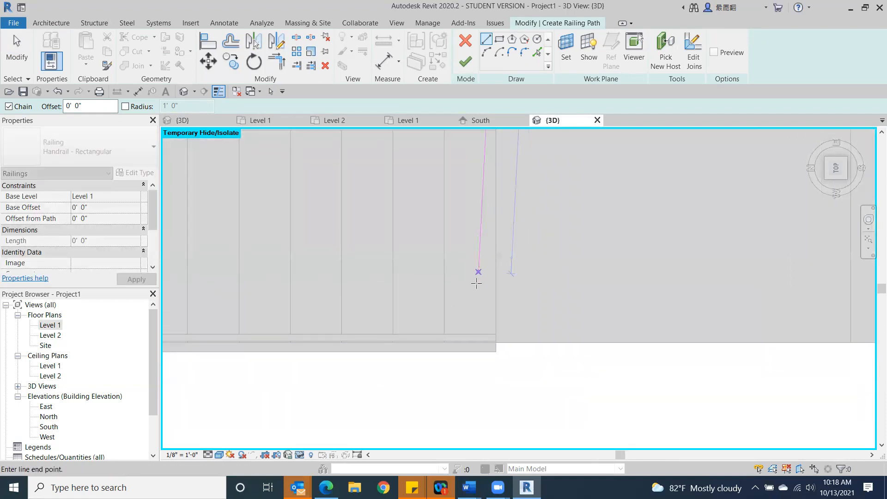
left_click(495, 342)
left_click(450, 132)
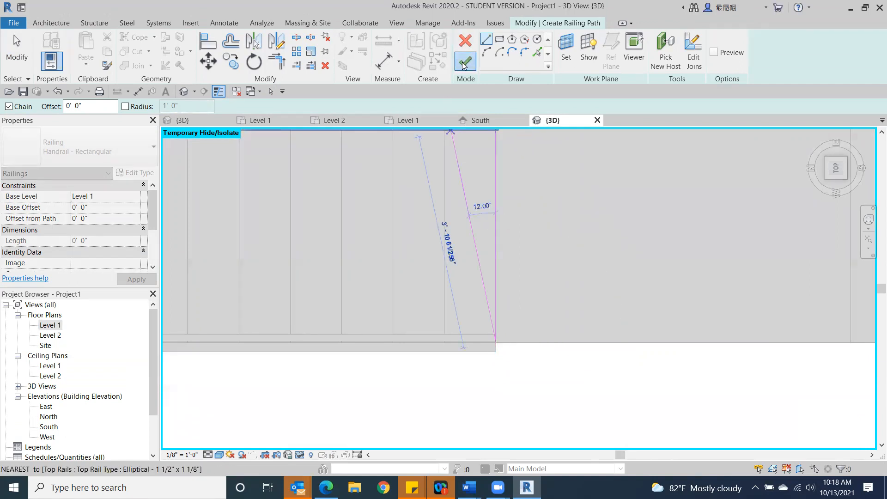
left_click(465, 64)
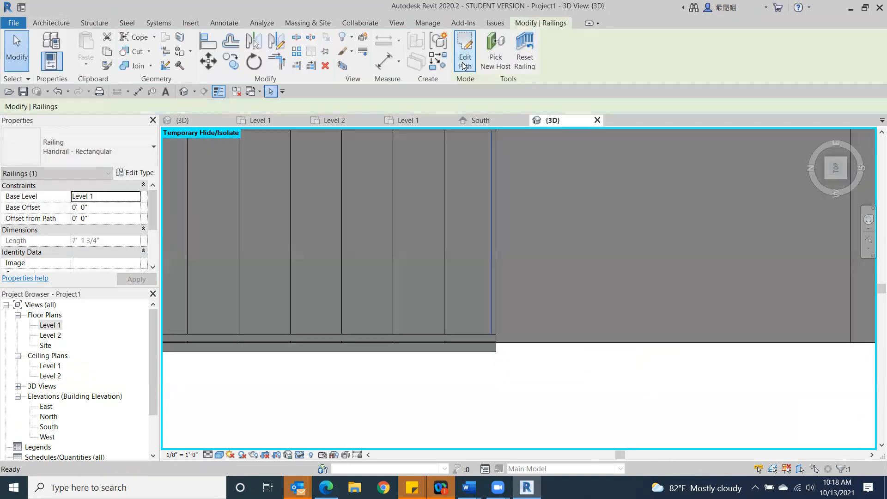
- Set the new straight railing's base level to Level 2
left_click(848, 177)
left_click(844, 176)
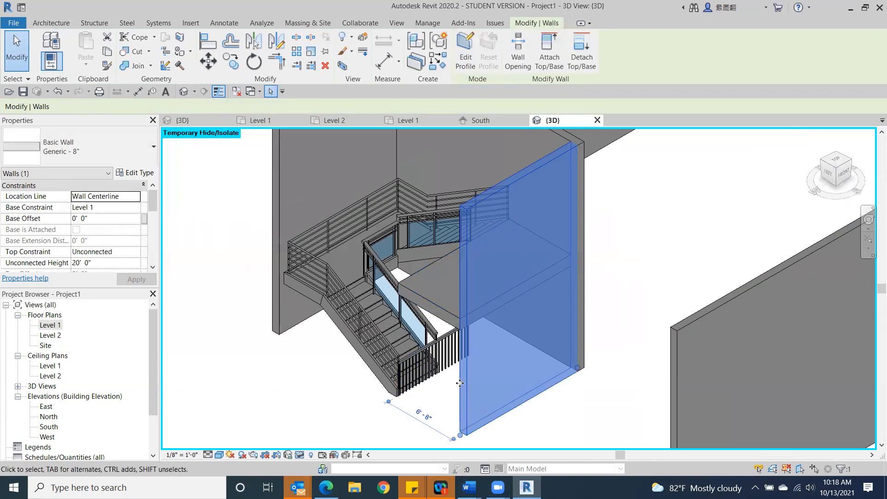
left_click(271, 404)
scroll(274, 405, "up", 3)
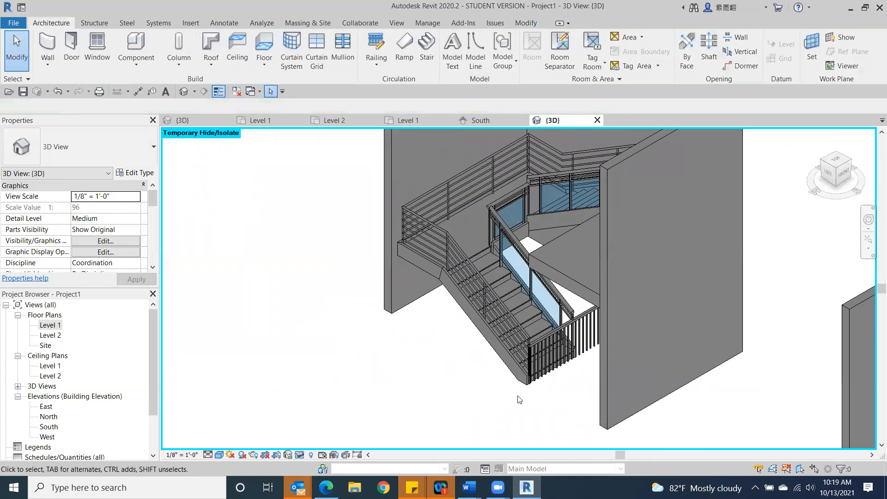
left_click(550, 342)
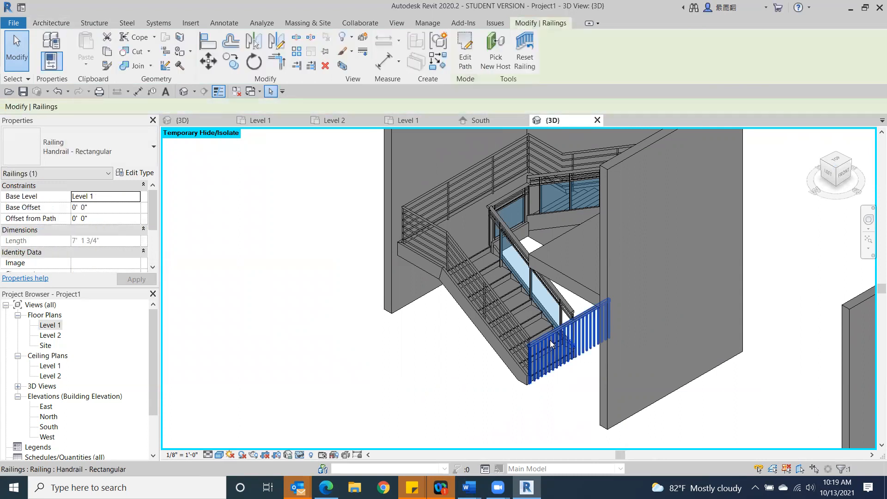
left_click(135, 195)
left_click(82, 225)
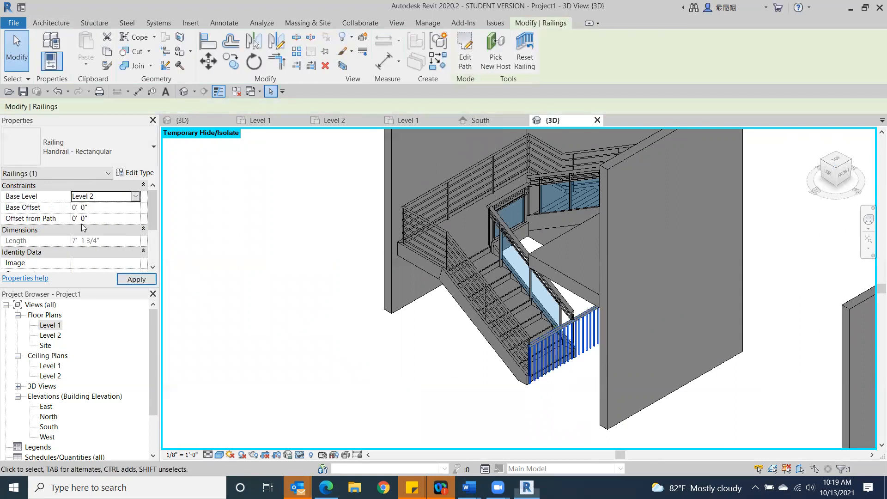
left_click(136, 279)
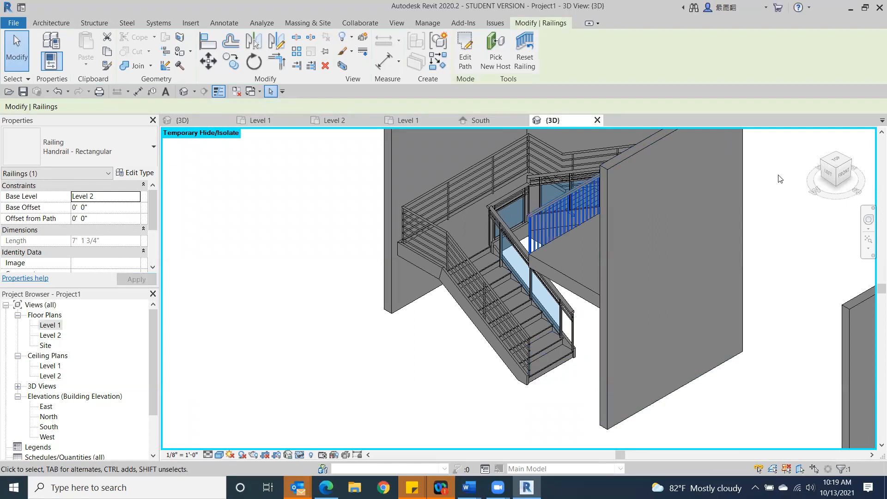
- Nudge the Level 2 railing away from the stair in the left view so its balusters stand fully on the floor slab
left_click(829, 175)
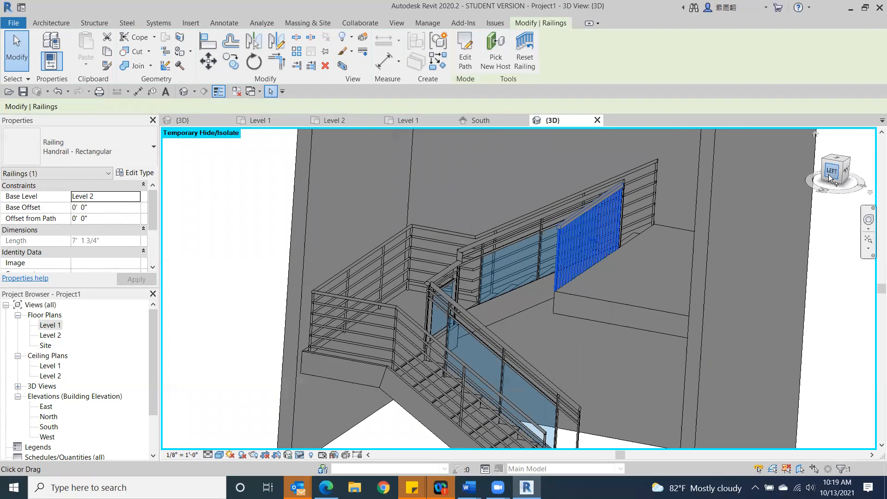
scroll(518, 374, "up", 3)
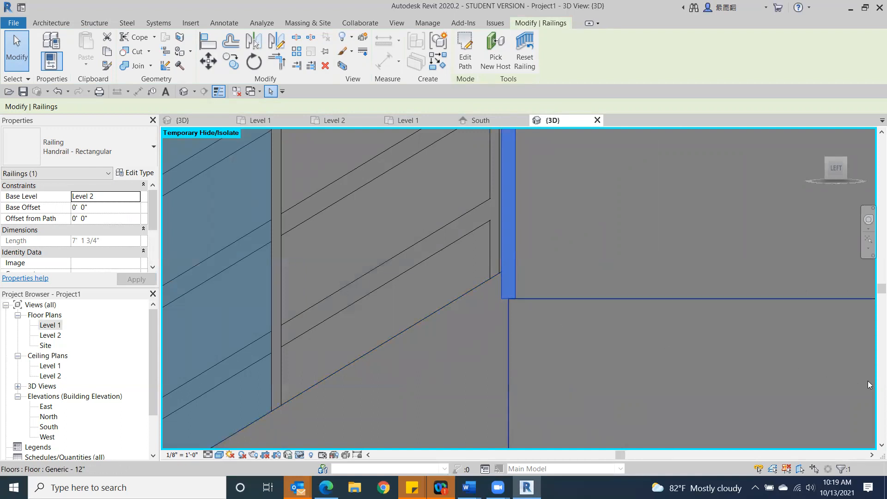
key("Right")
key("Right")
key("Right")
key("Right")
key("Right")
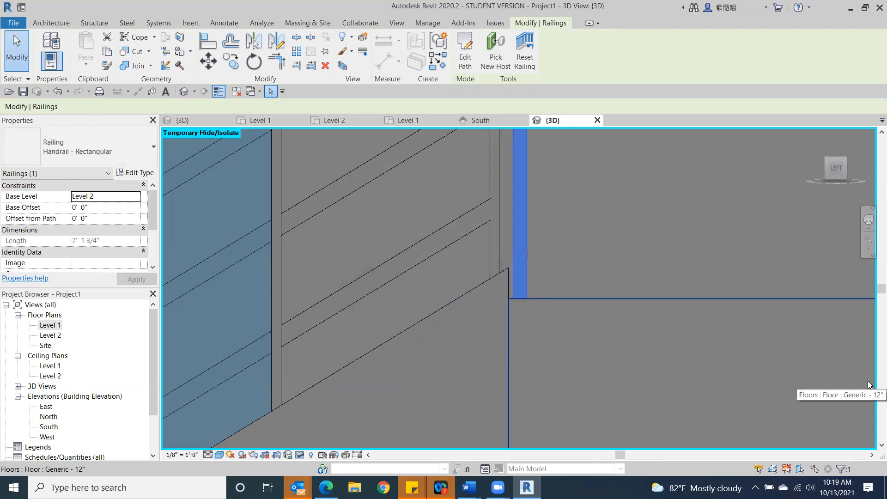
- Examine how the Level 2 railing meets the stair railing and the floor edge from the left and from corner views
scroll(871, 279, "down", 2)
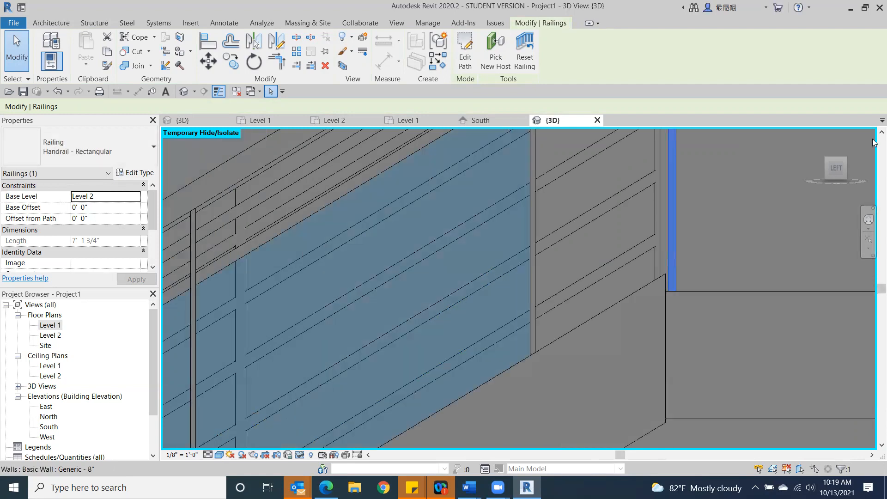
scroll(768, 221, "down", 2)
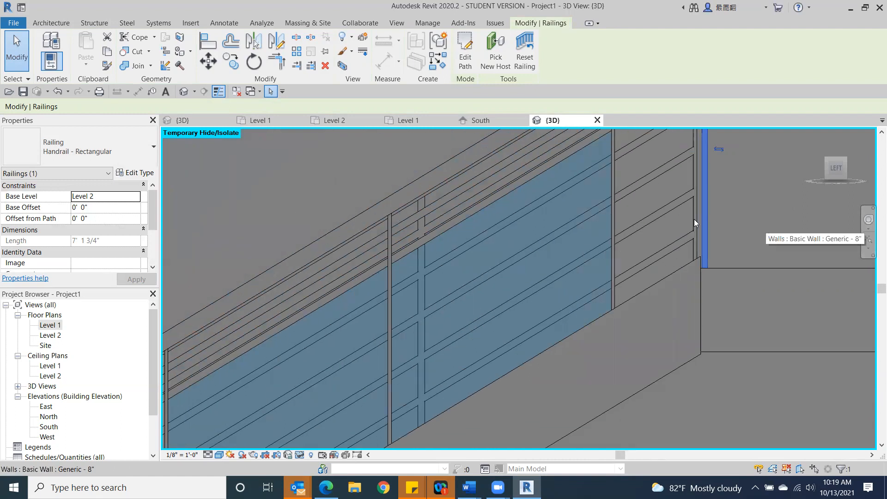
scroll(647, 329, "down", 1)
scroll(651, 331, "down", 1)
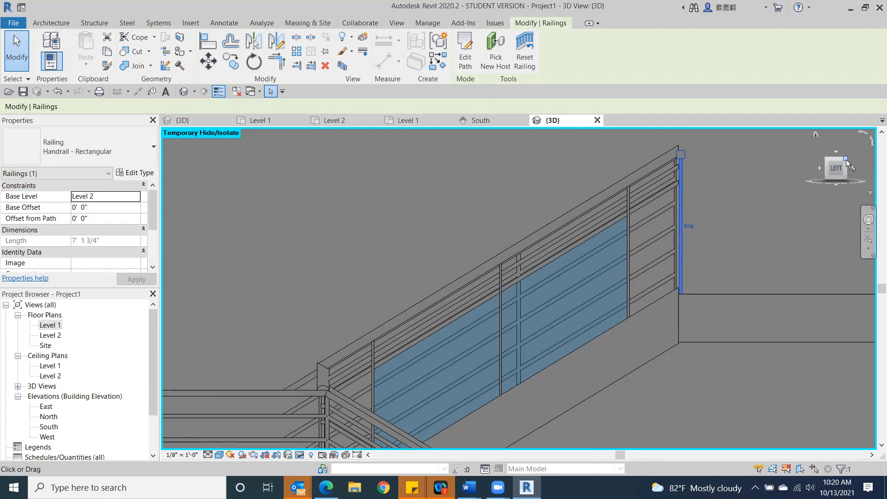
left_click_drag(846, 159, 804, 173)
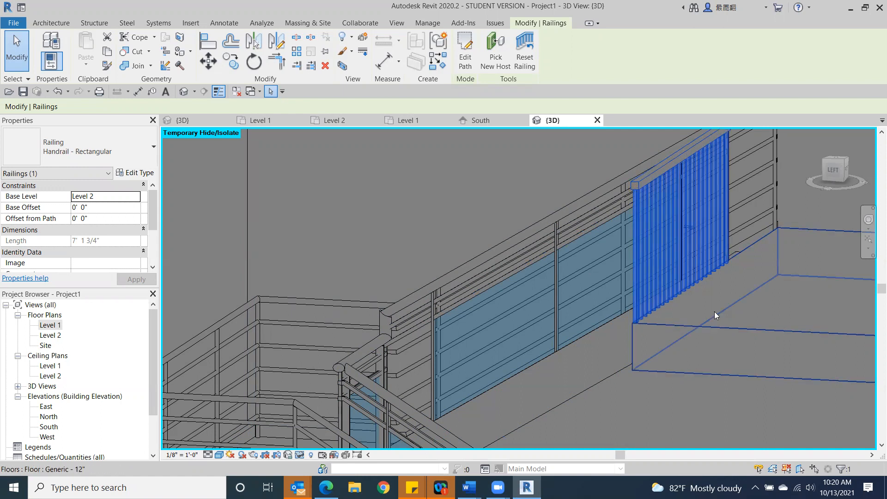
left_click(830, 171)
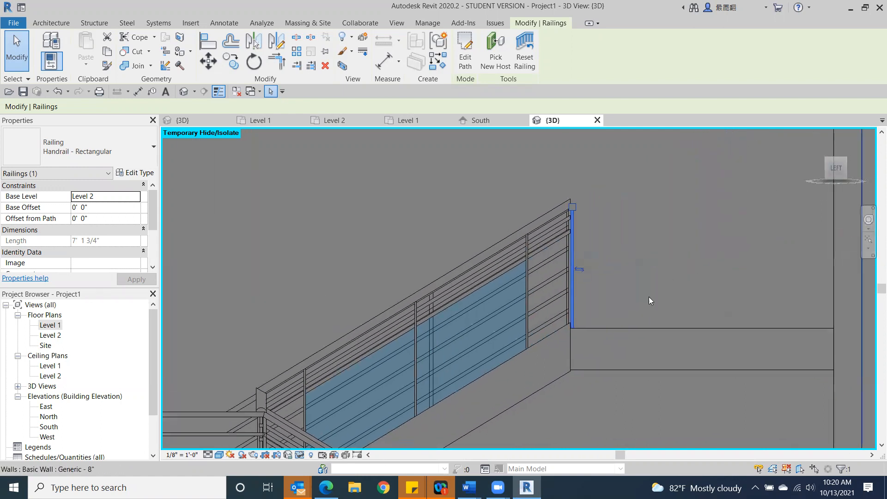
scroll(504, 356, "up", 3)
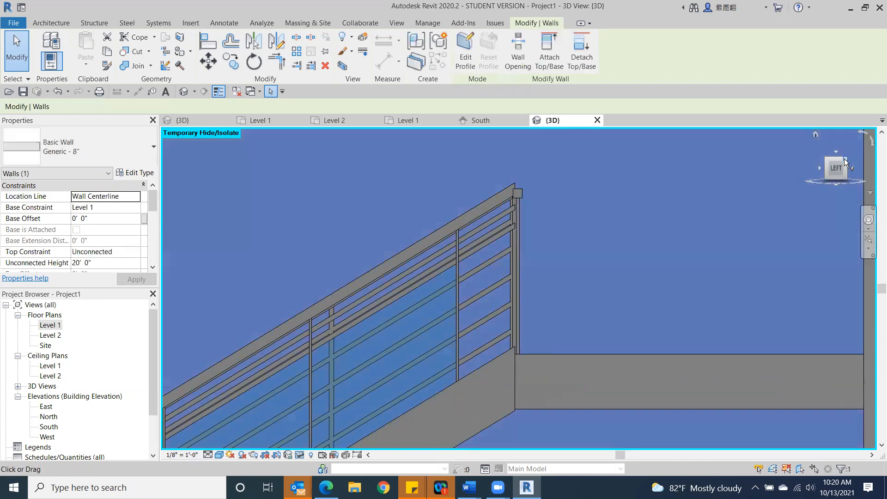
left_click(844, 159)
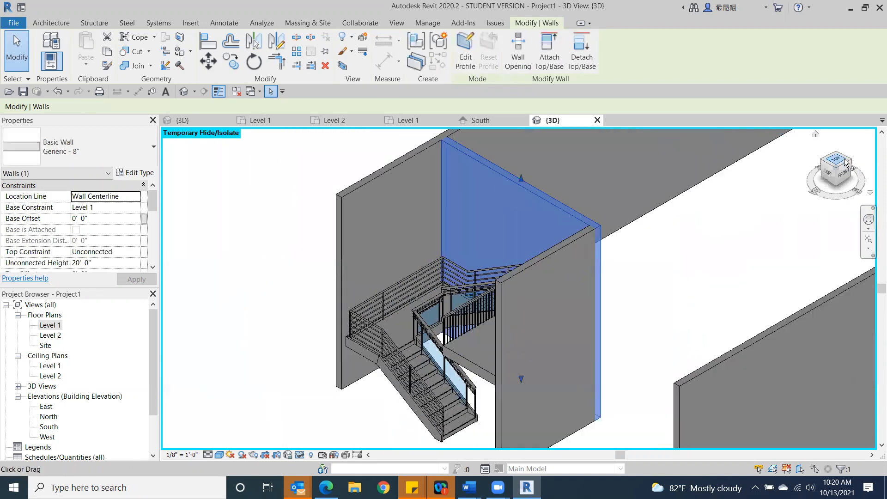
left_click(247, 257)
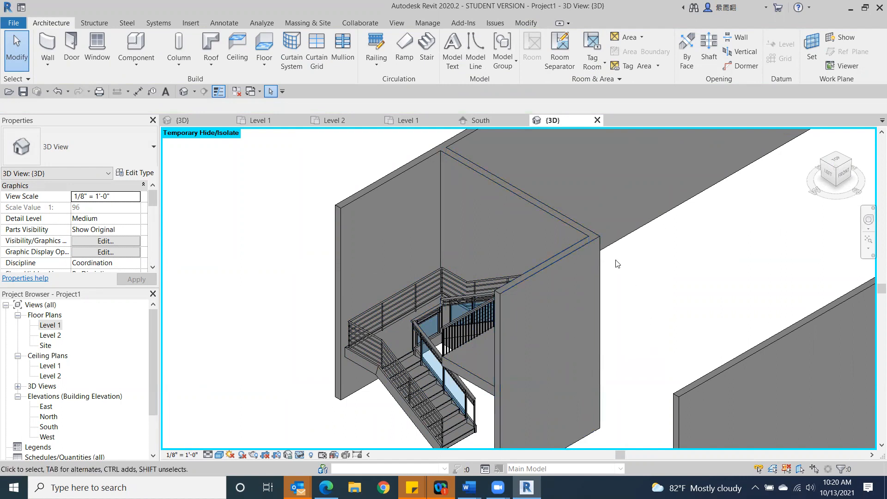
left_click(835, 177)
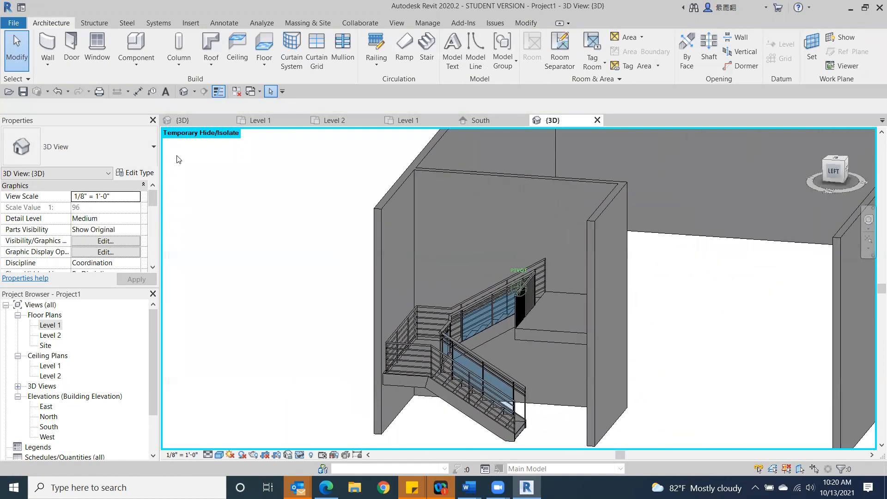